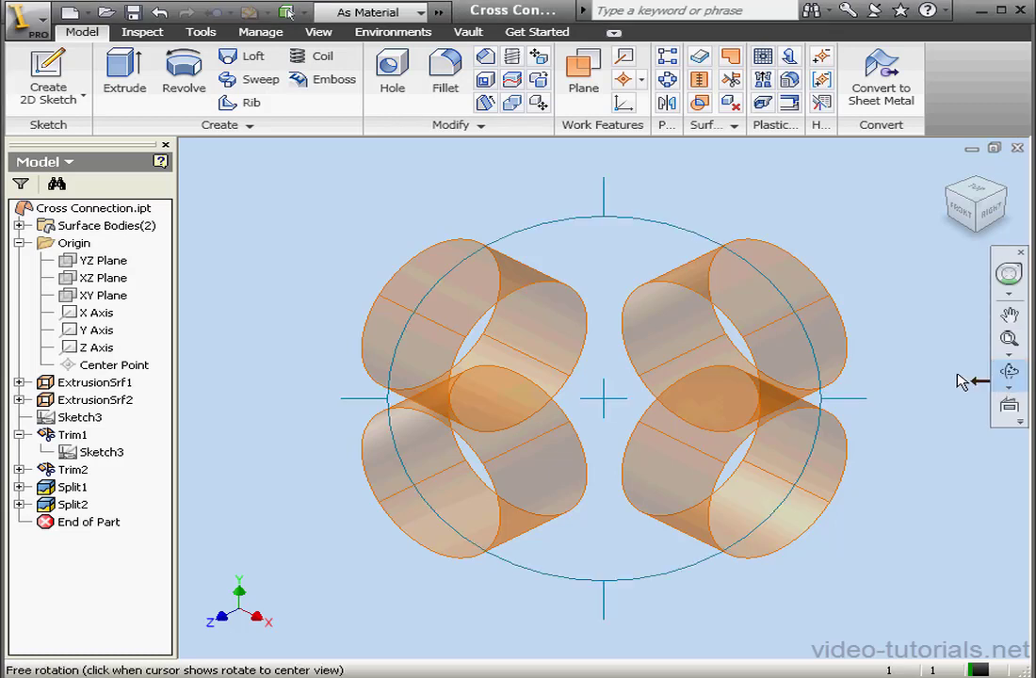
Step: Tilt the view of the four cylinders and begin a new 3D sketch in the Cross Connection part
drag(669, 352, 624, 405)
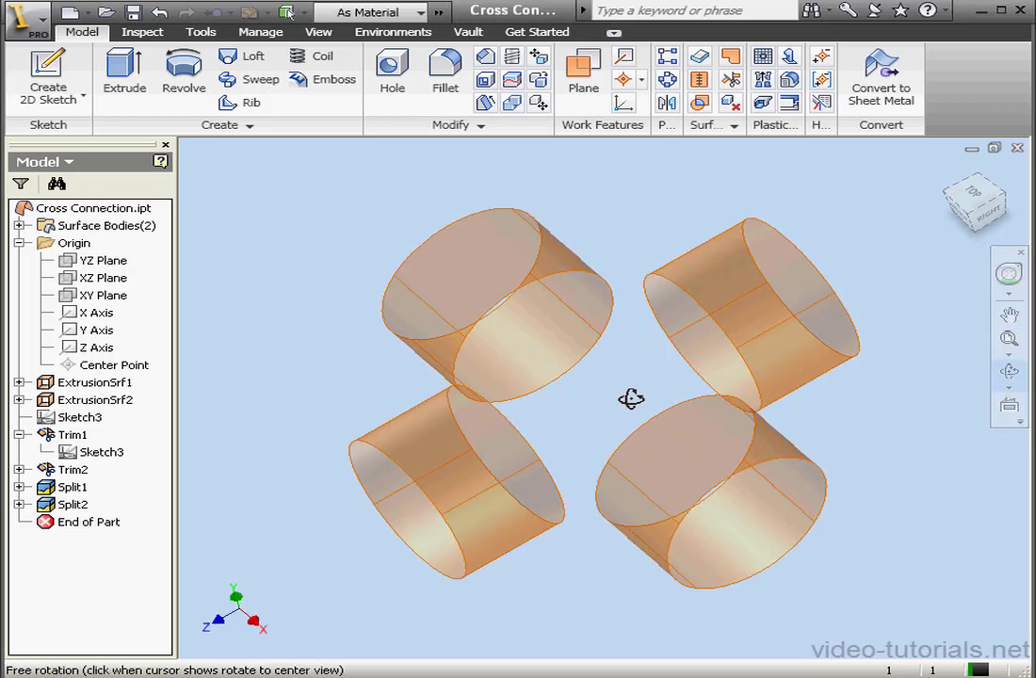
click(1008, 372)
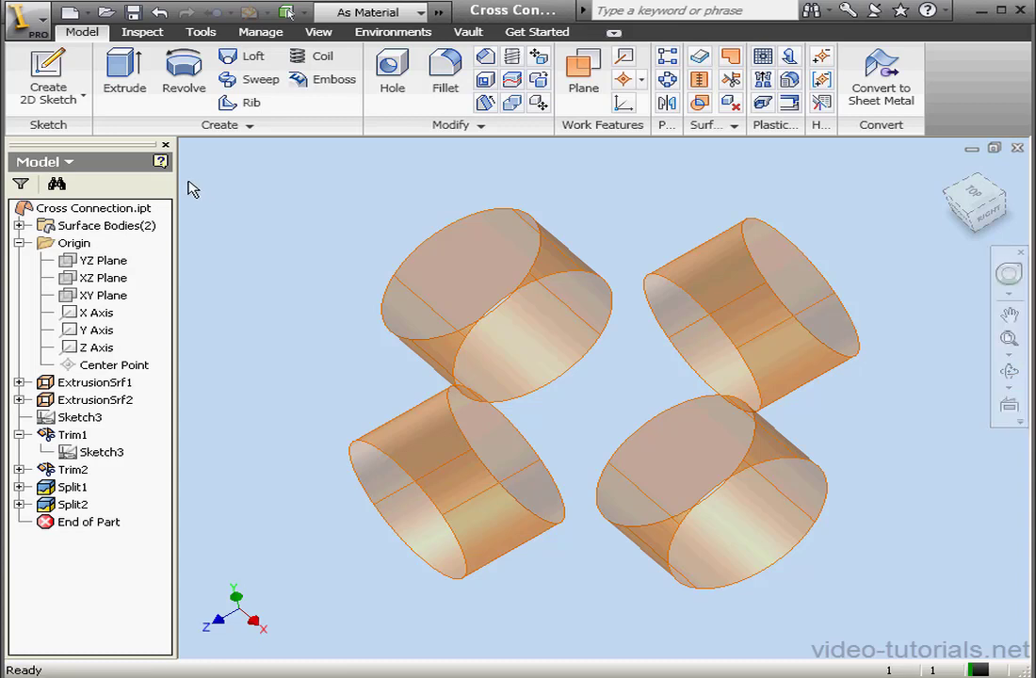
click(85, 97)
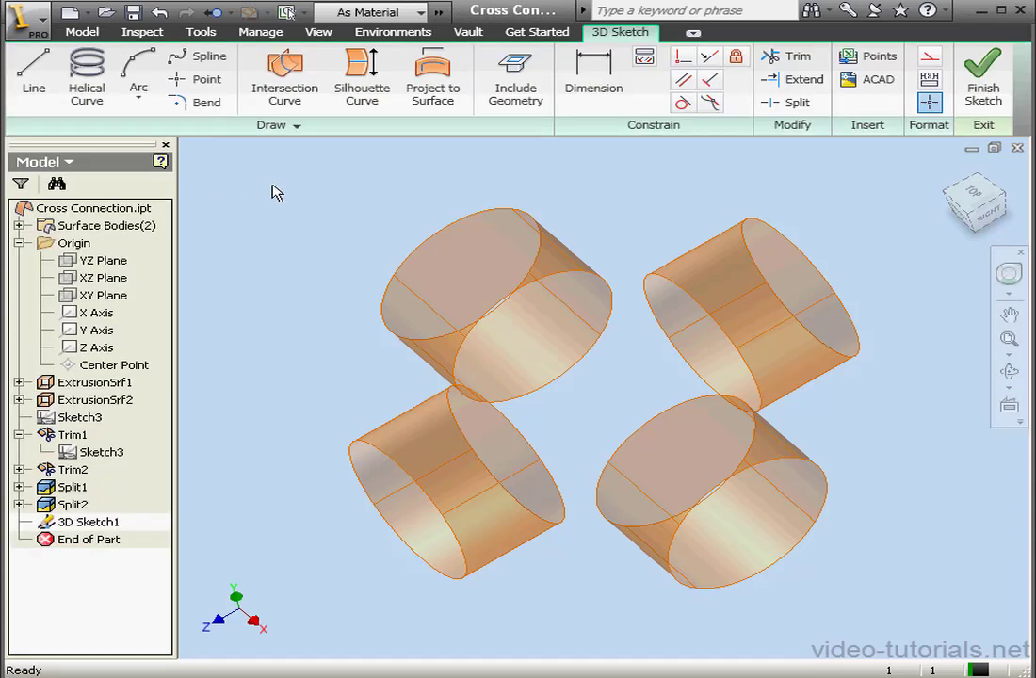
Step: Include the inner end-edge arcs of the upper-left and right cylinders in the 3D sketch
click(508, 90)
click(599, 351)
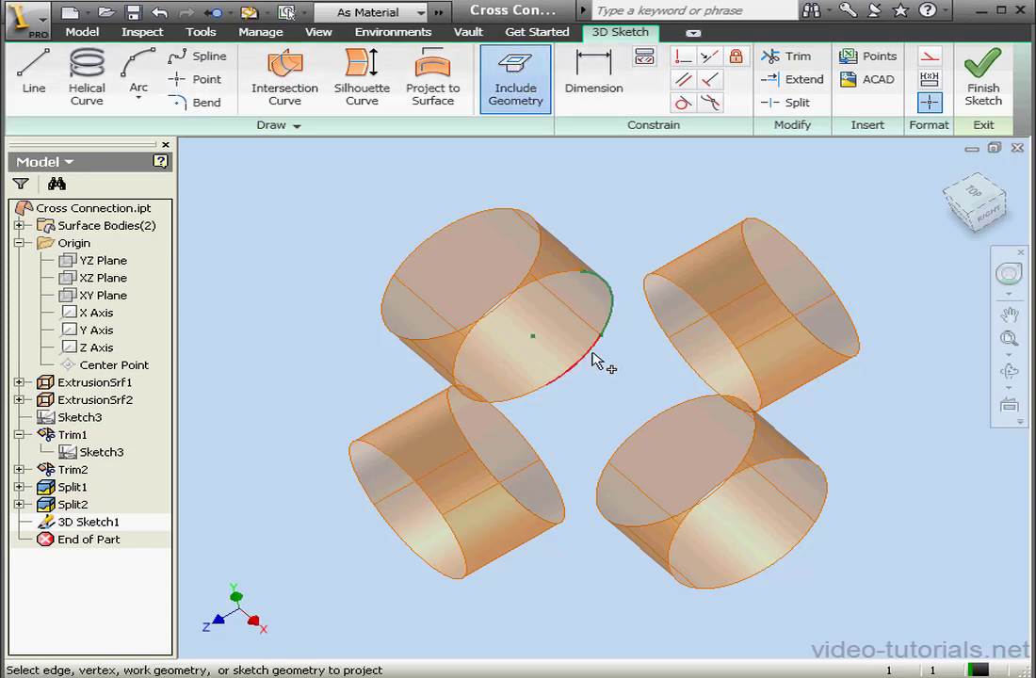
click(533, 403)
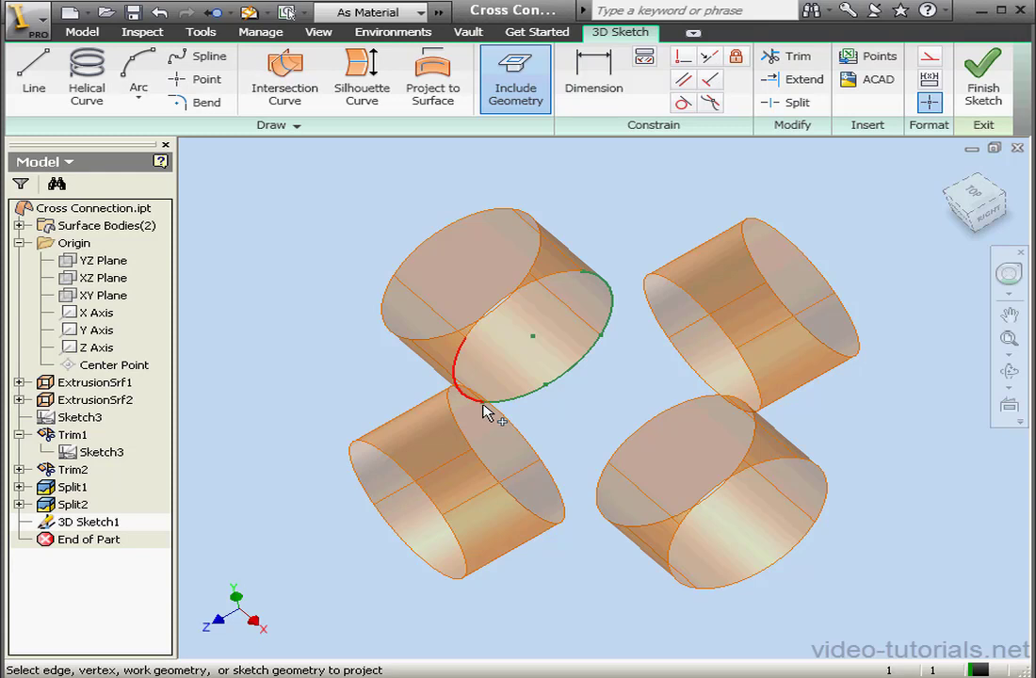
click(477, 403)
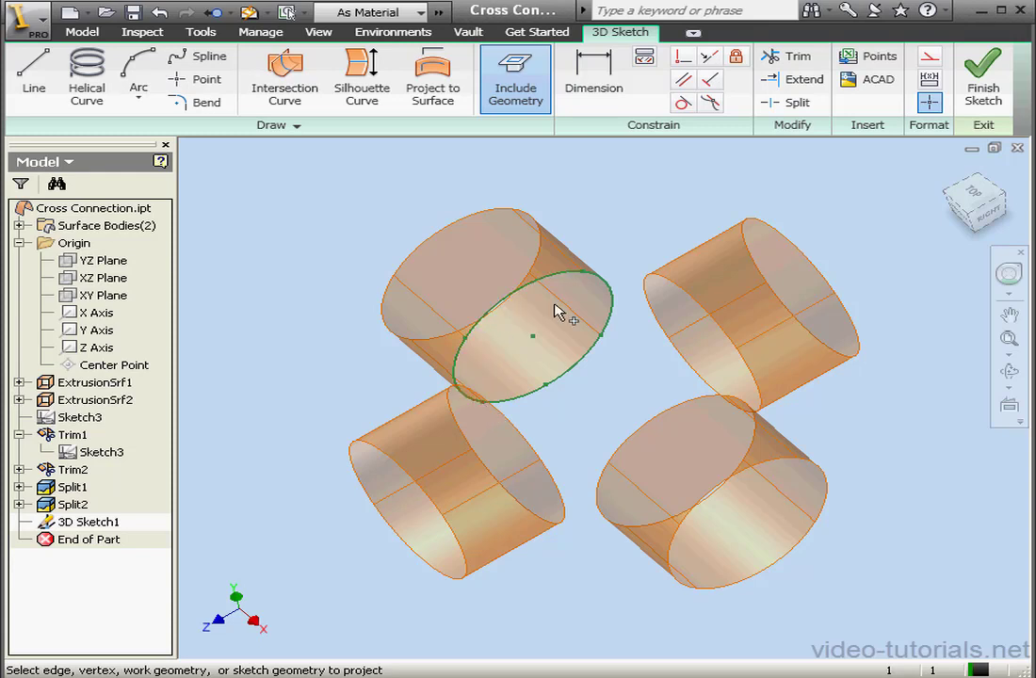
click(648, 288)
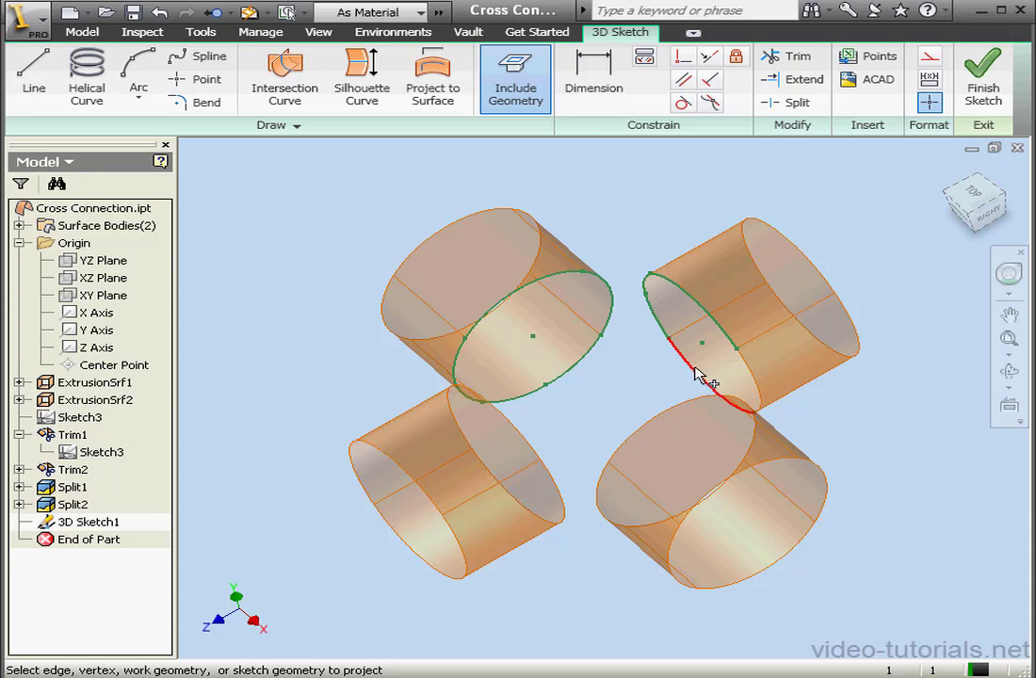
click(697, 374)
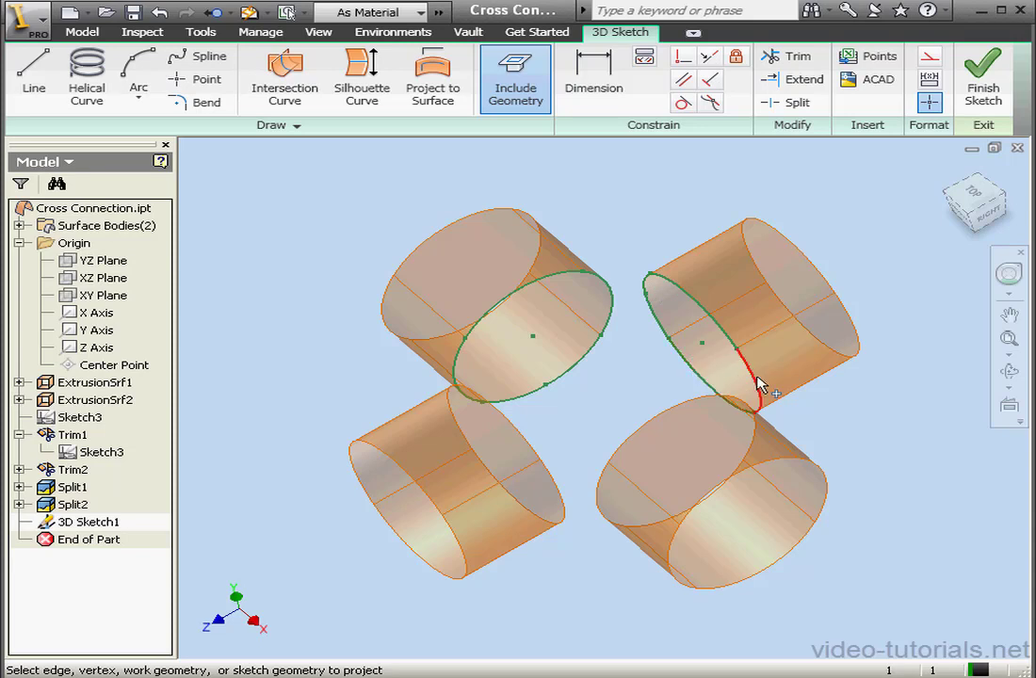
Step: Include the end-edge arcs of the lower and lower-left cylinders, then orbit to check them
click(656, 418)
click(604, 490)
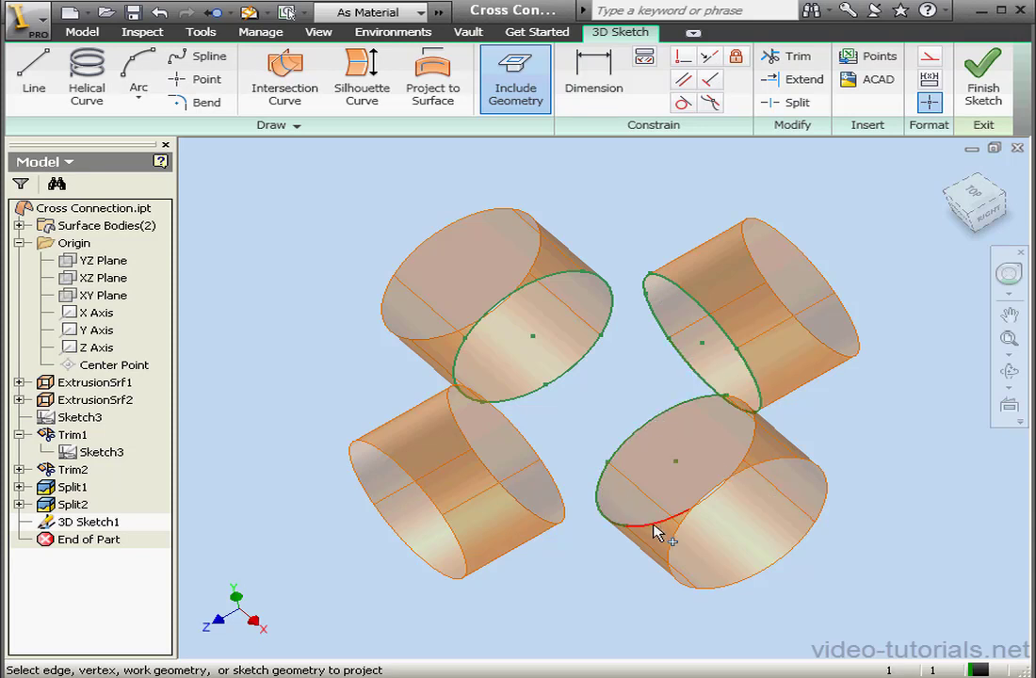
click(659, 528)
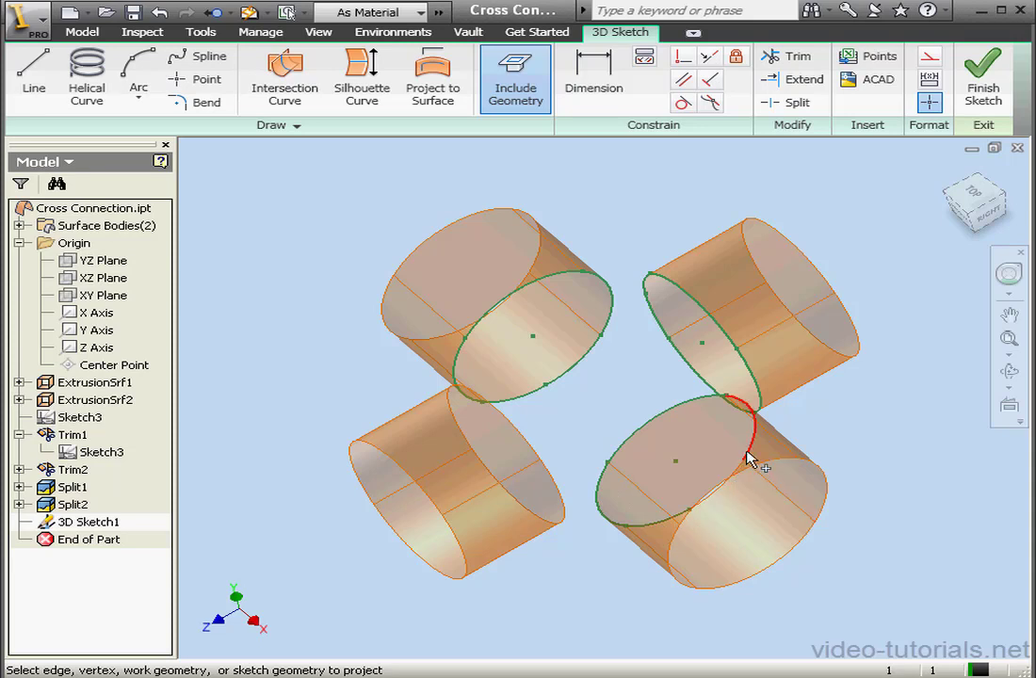
click(747, 453)
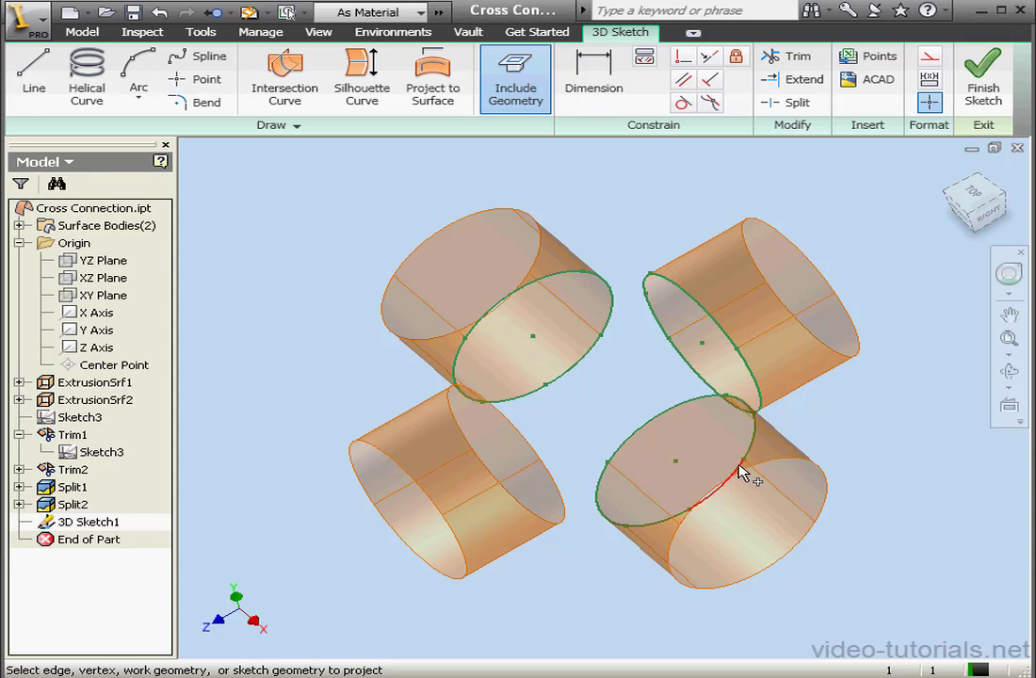
click(557, 487)
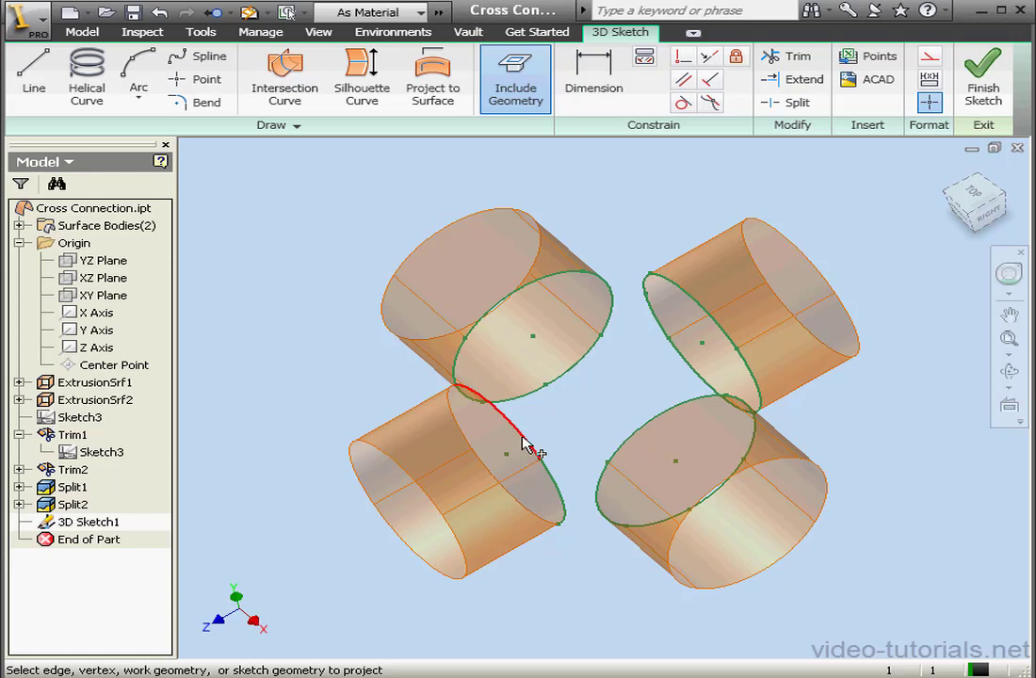
click(516, 435)
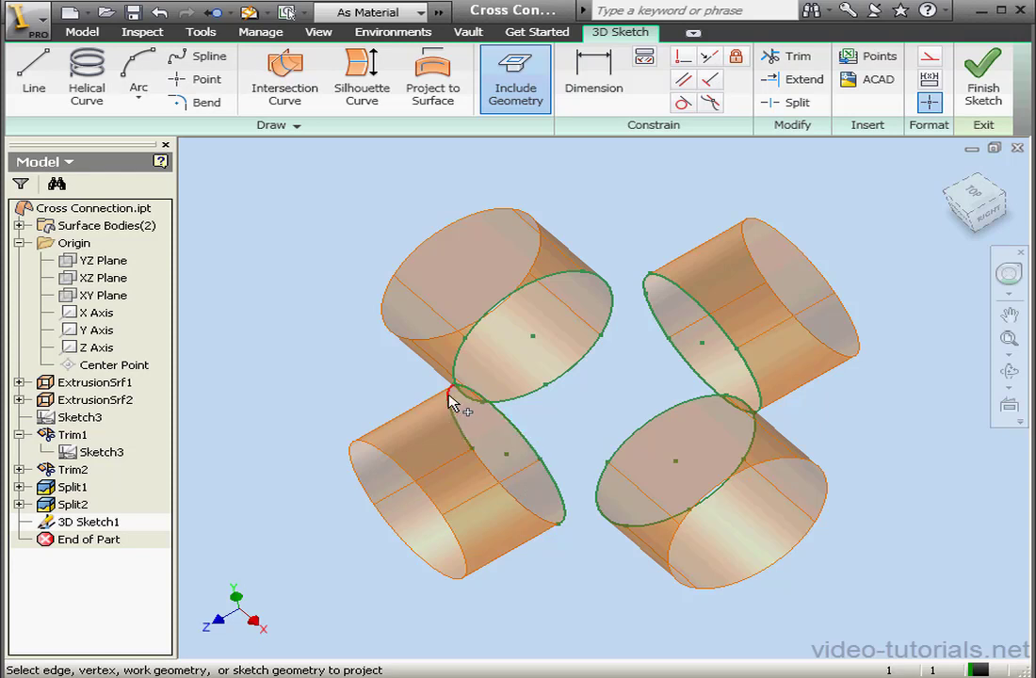
click(451, 401)
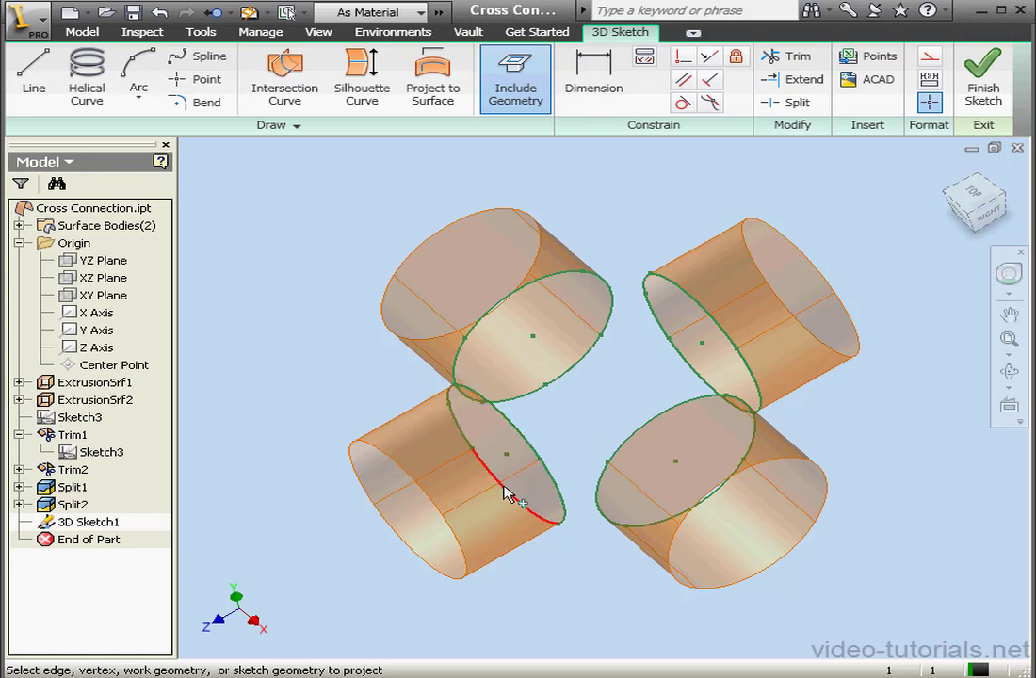
click(551, 504)
click(1008, 372)
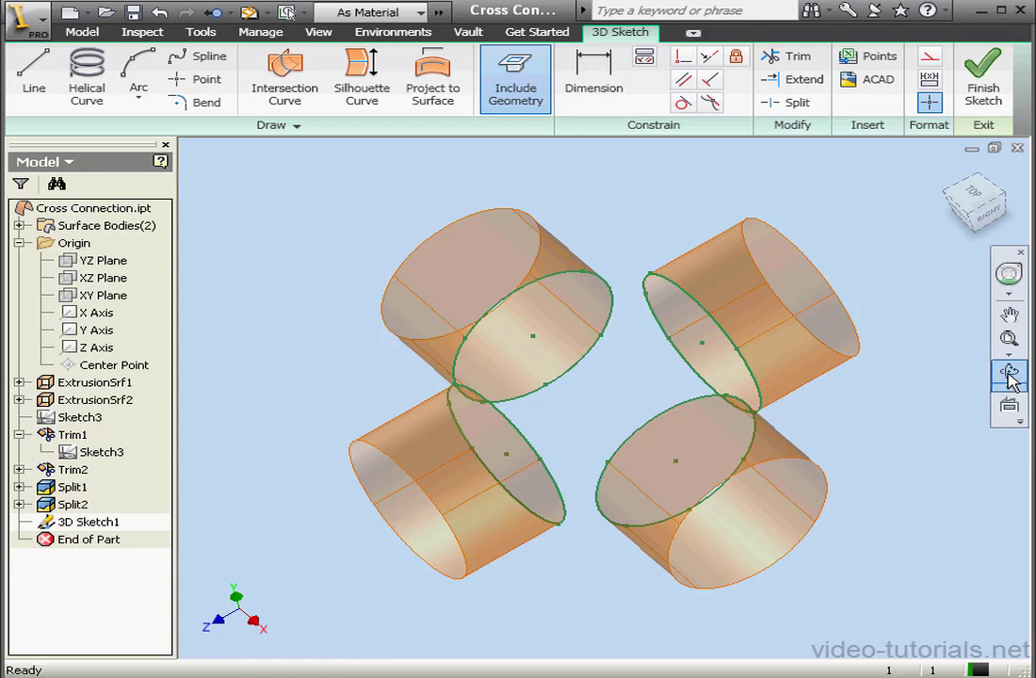
drag(666, 336, 576, 398)
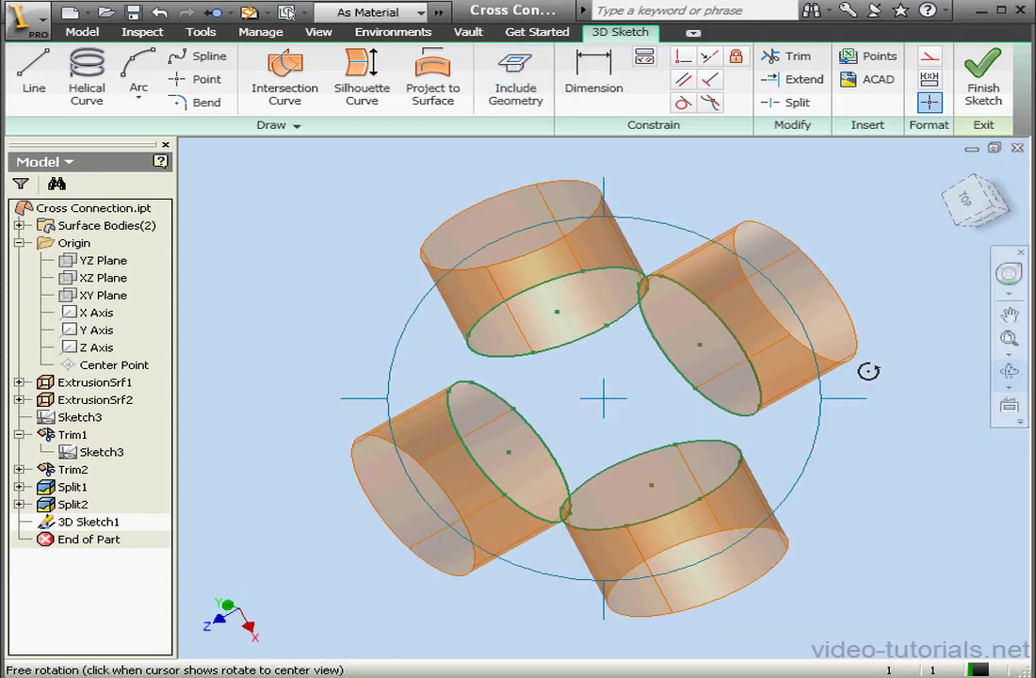
Step: Draw two splines linking the upper-left cylinder end to the lower-left one
click(1009, 371)
click(183, 55)
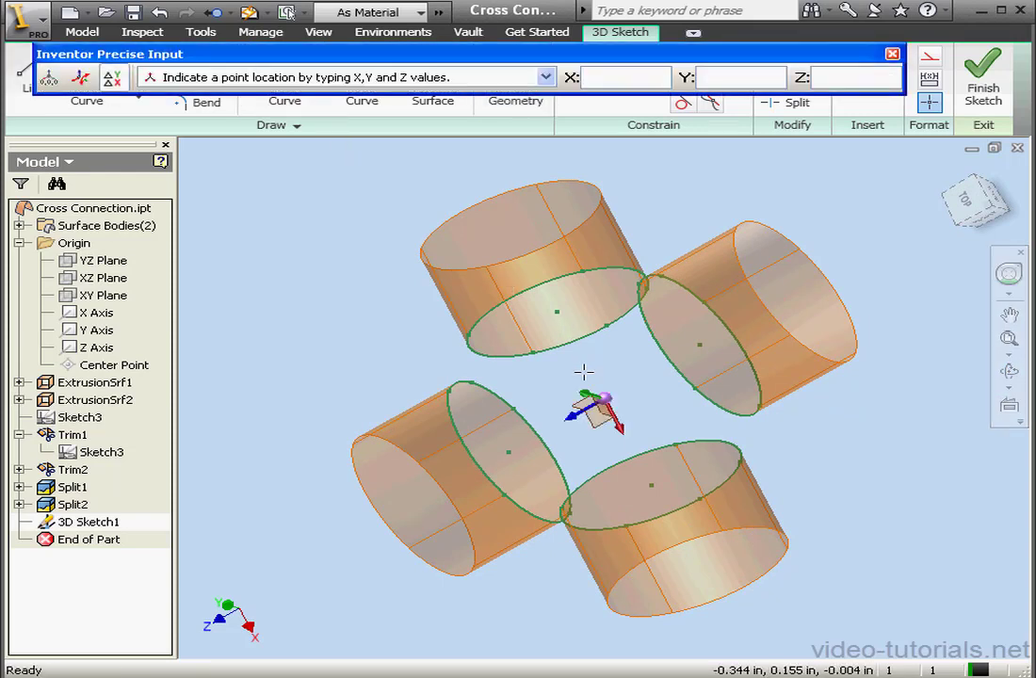
click(532, 354)
click(515, 411)
right_click(580, 396)
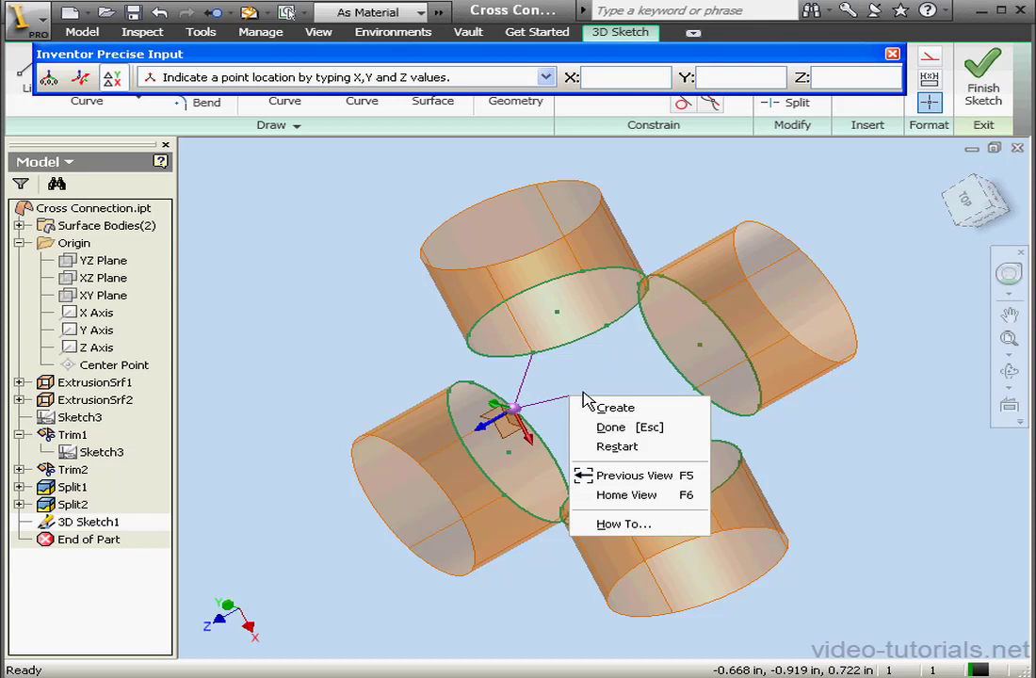
click(612, 407)
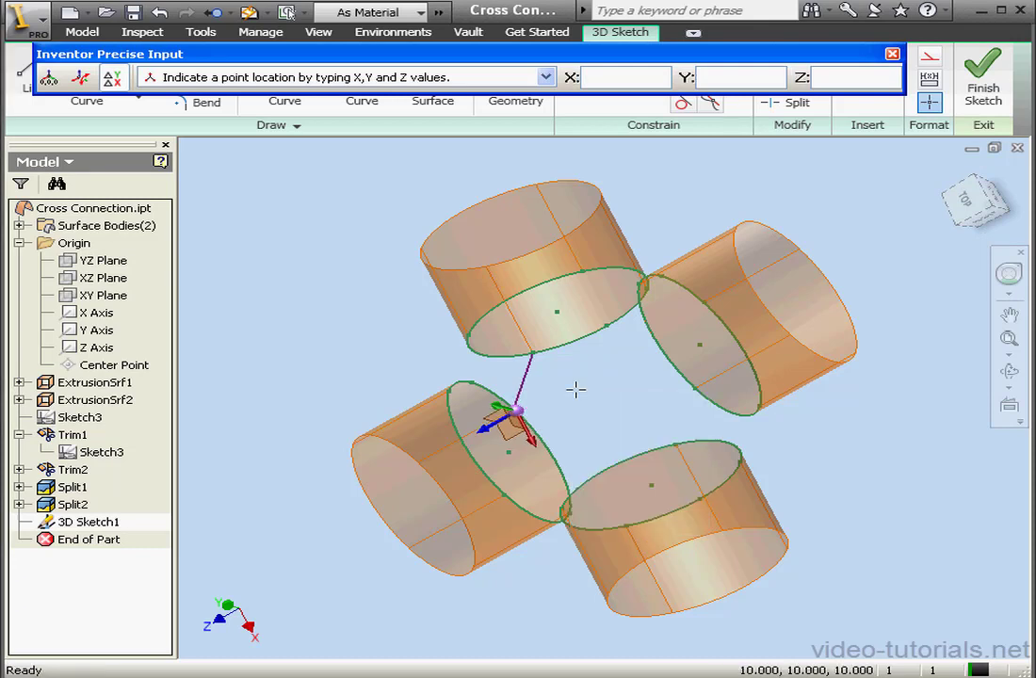
click(468, 337)
click(450, 388)
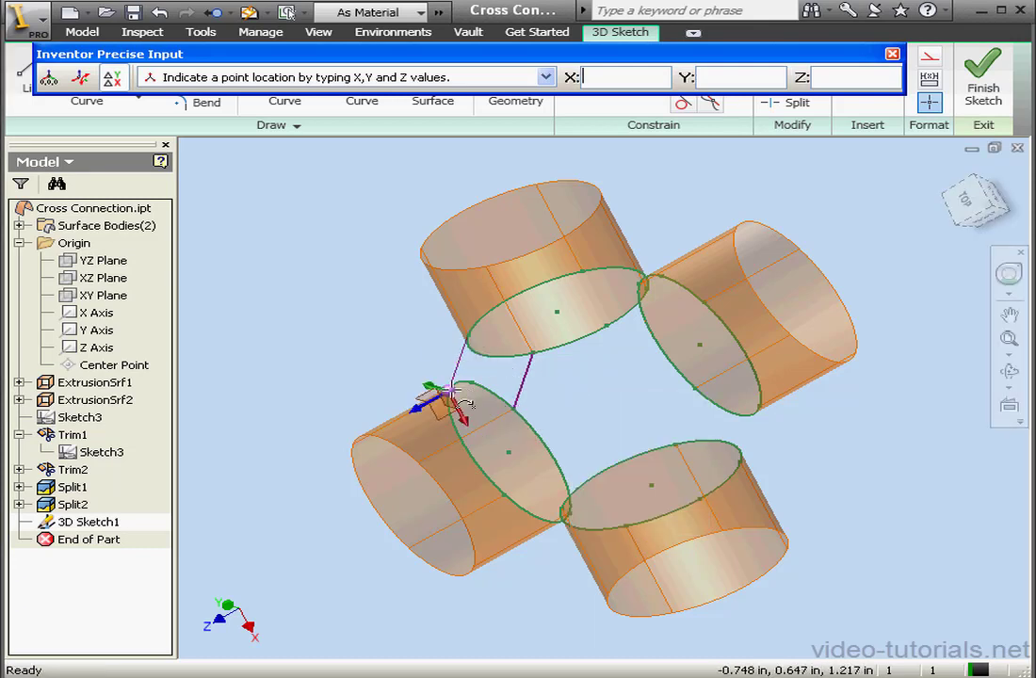
right_click(584, 394)
click(607, 406)
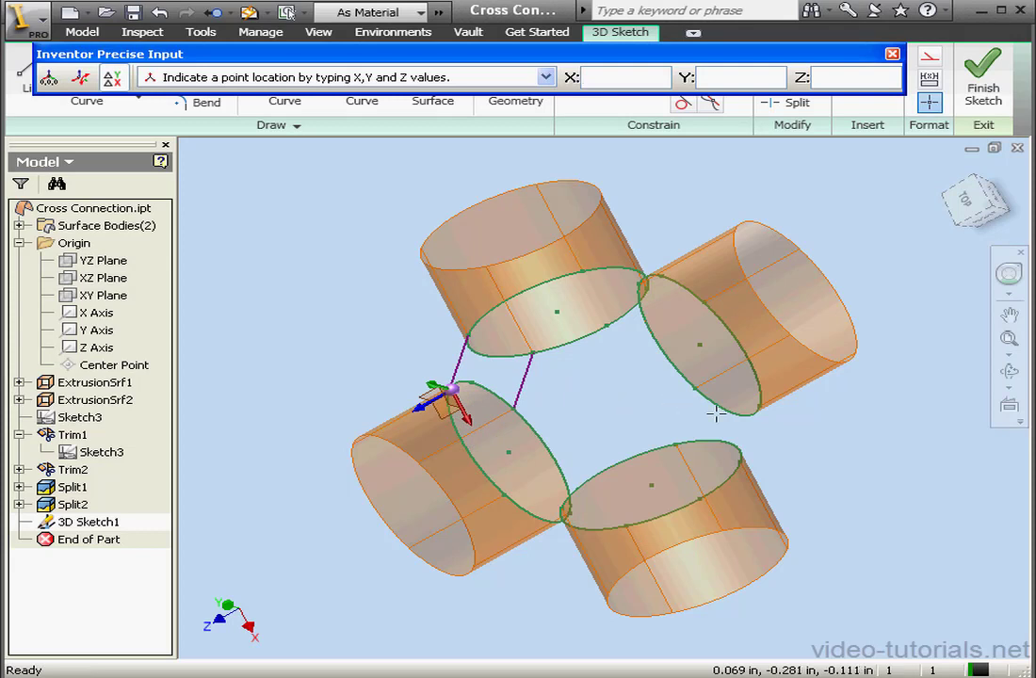
Step: Draw two splines linking the upper-right cylinder end to the lower one, then orbit to inspect
click(761, 406)
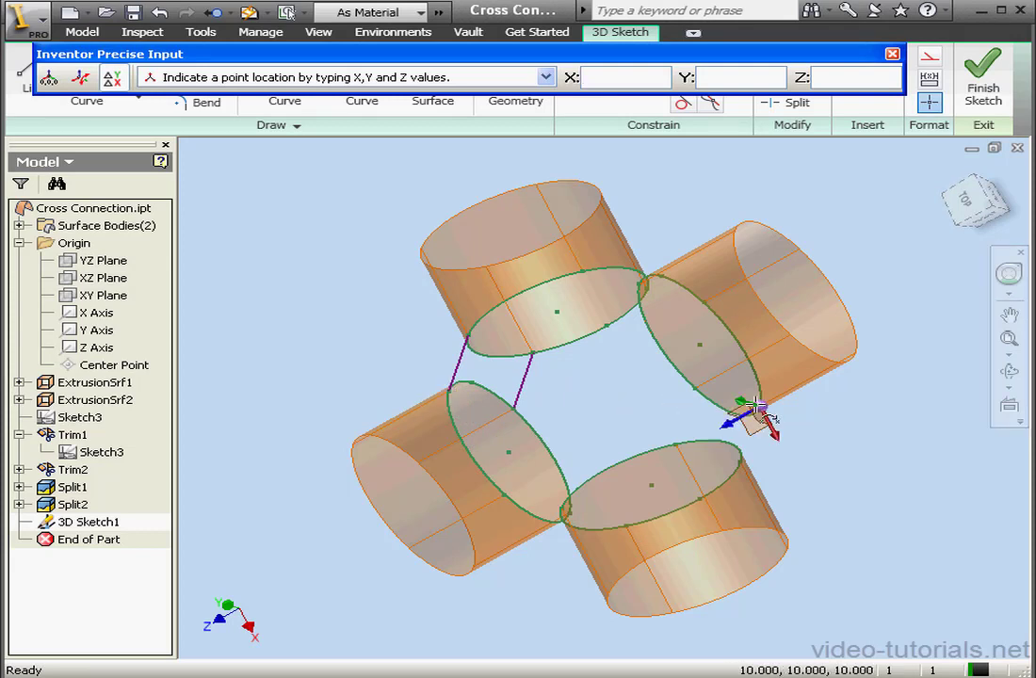
click(739, 460)
right_click(785, 438)
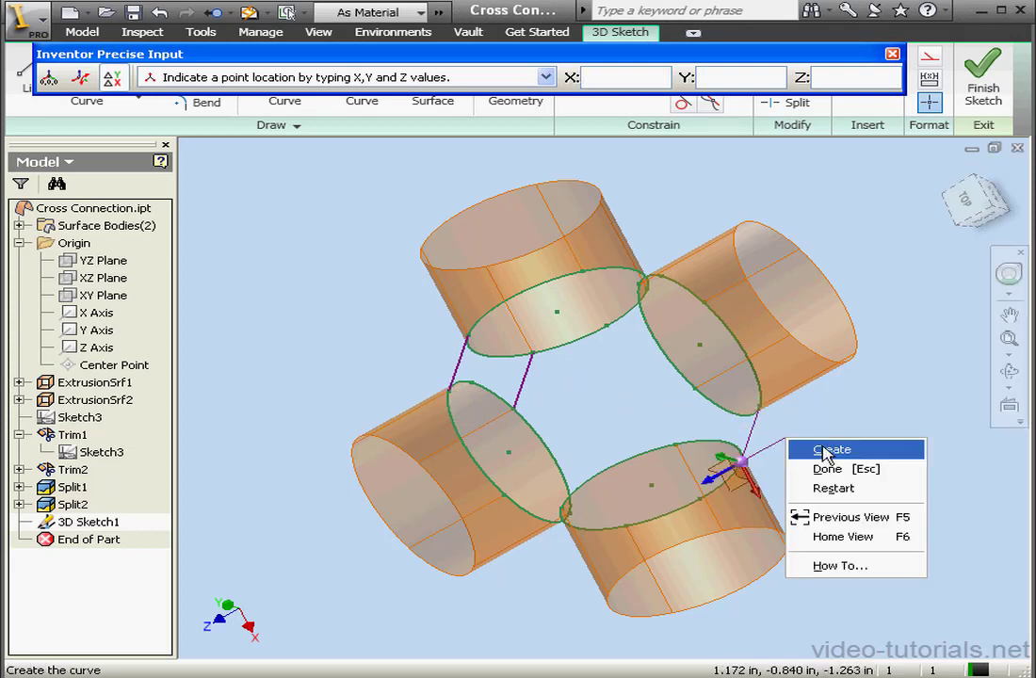
click(820, 449)
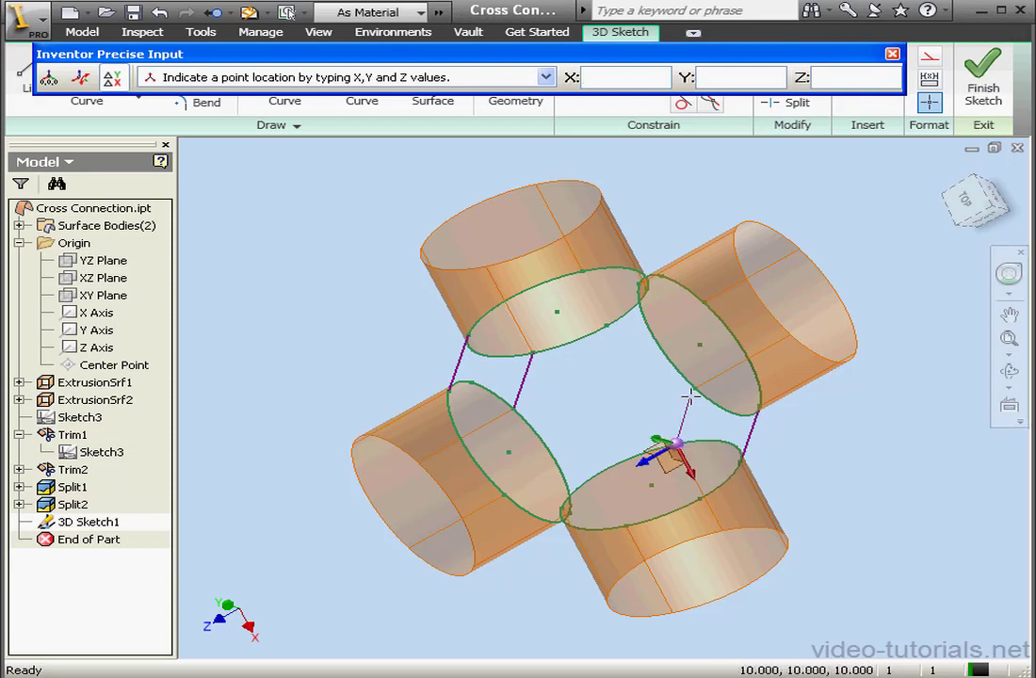
click(678, 441)
click(697, 388)
right_click(803, 435)
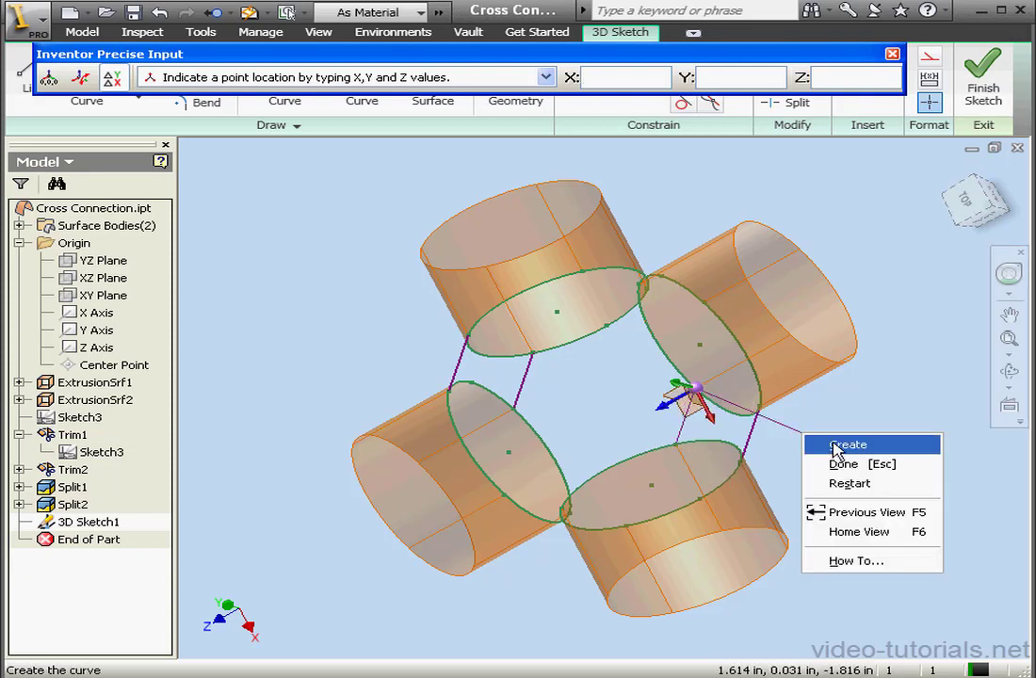
click(816, 444)
click(1011, 374)
drag(684, 354, 754, 429)
Step: Draw two 3D lines joining the lower-left and lower-right cylinder ends, then rotate to view from behind
click(1009, 371)
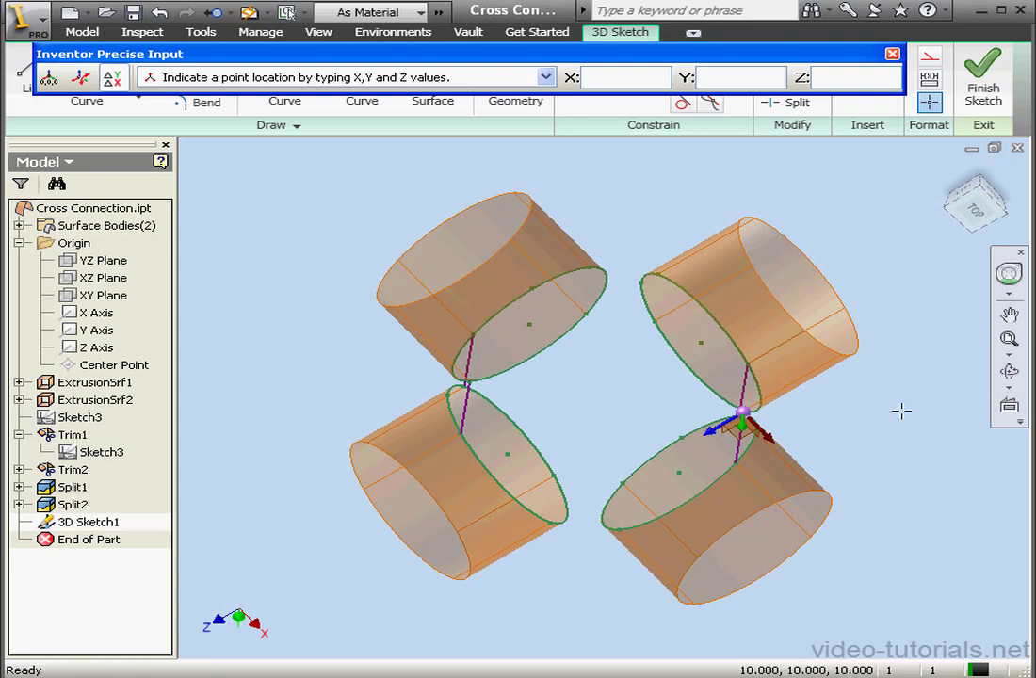
click(556, 477)
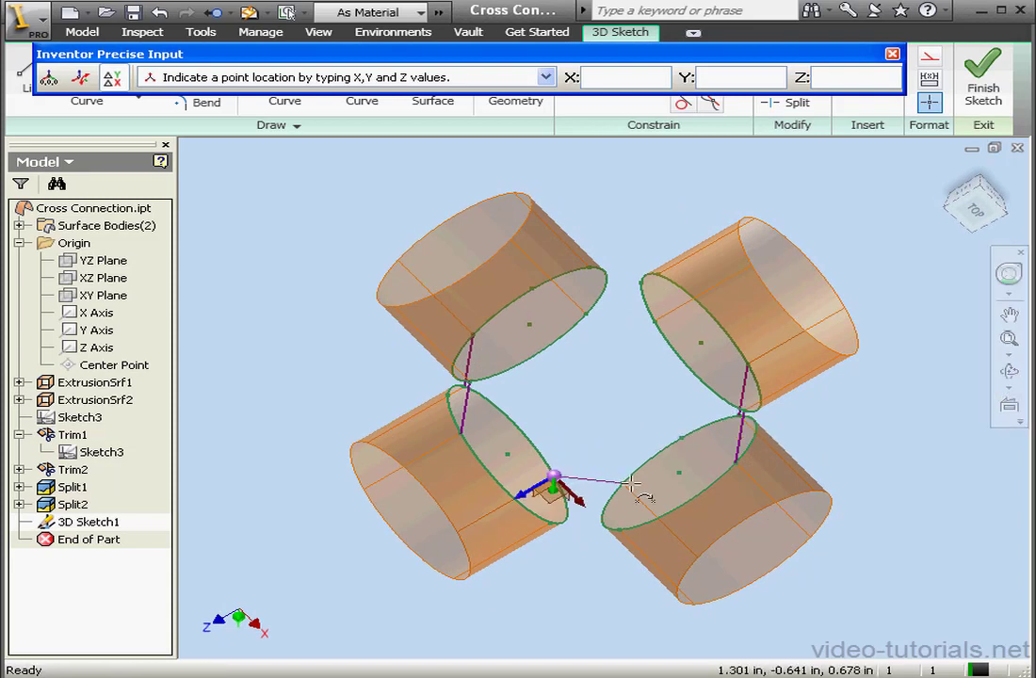
click(625, 482)
right_click(618, 446)
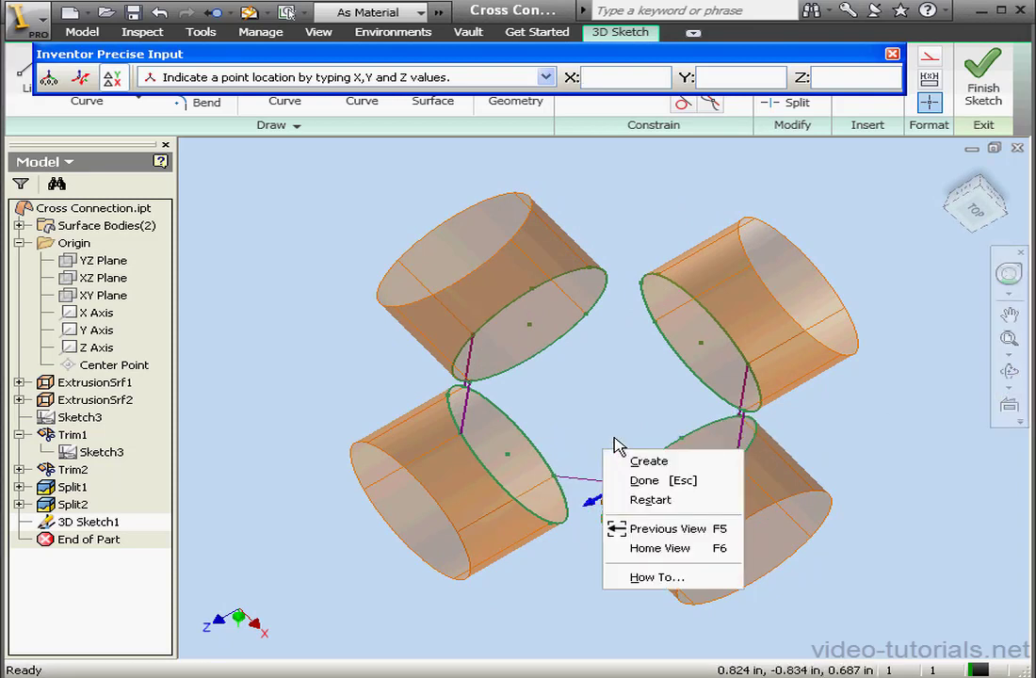
click(653, 461)
click(560, 519)
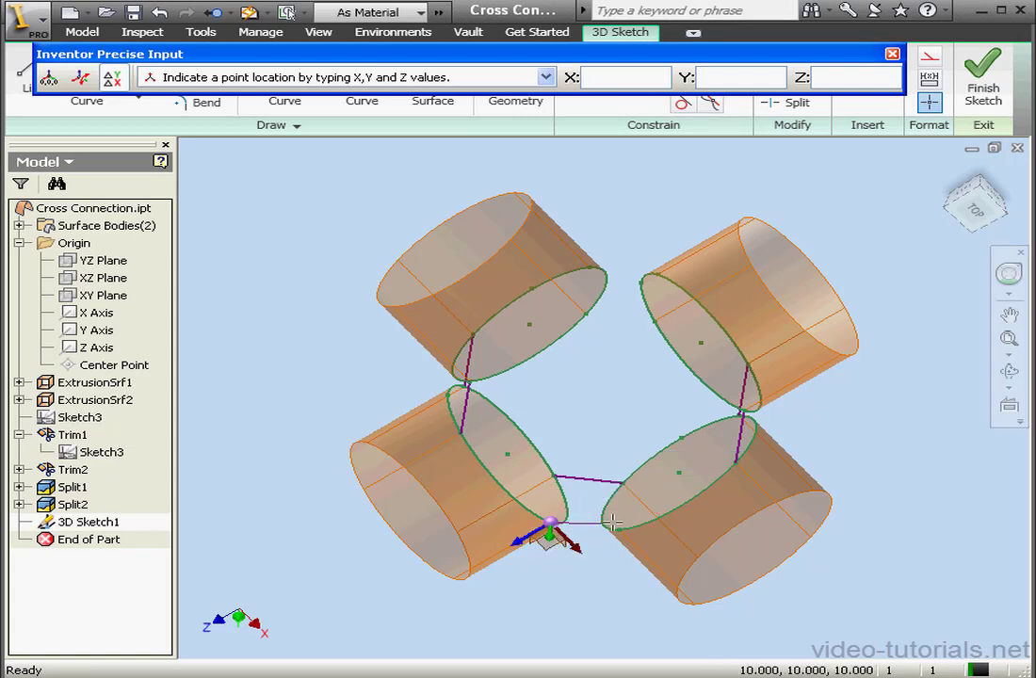
click(619, 529)
right_click(622, 405)
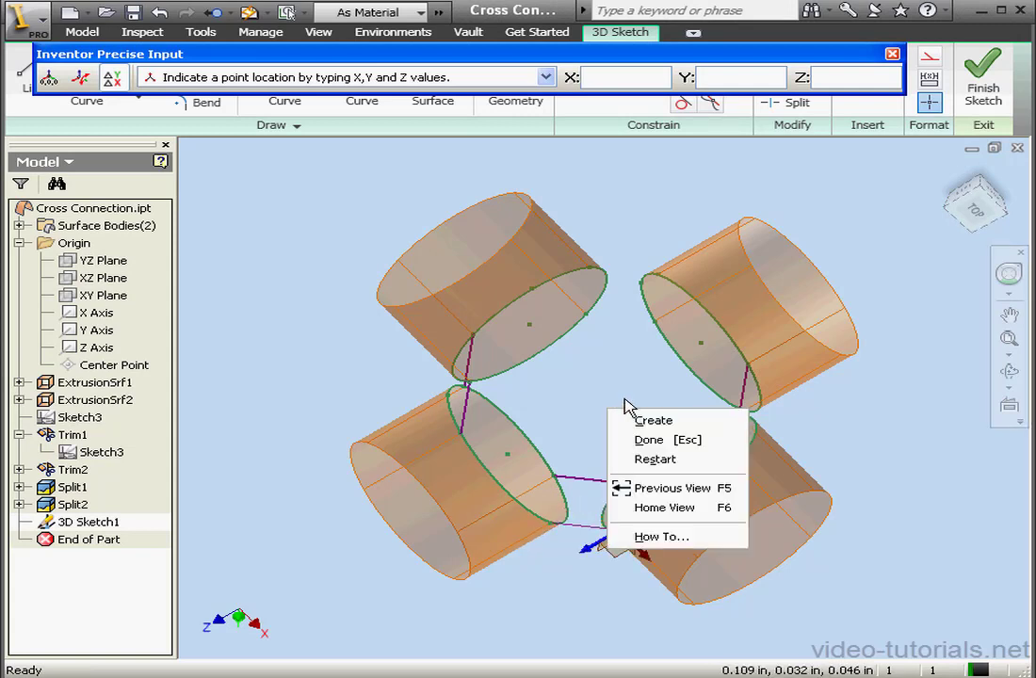
click(670, 421)
key(F4)
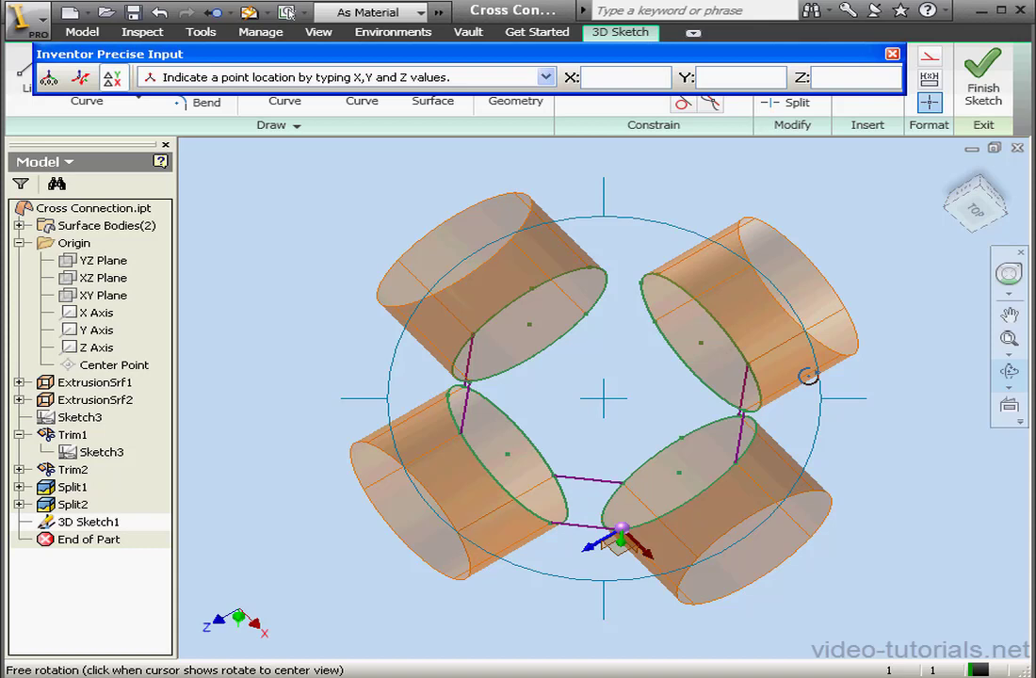
drag(620, 360, 636, 244)
Step: Create two 3D lines joining the upper-left and upper-right cylinder ends, then end the line tool
key(Escape)
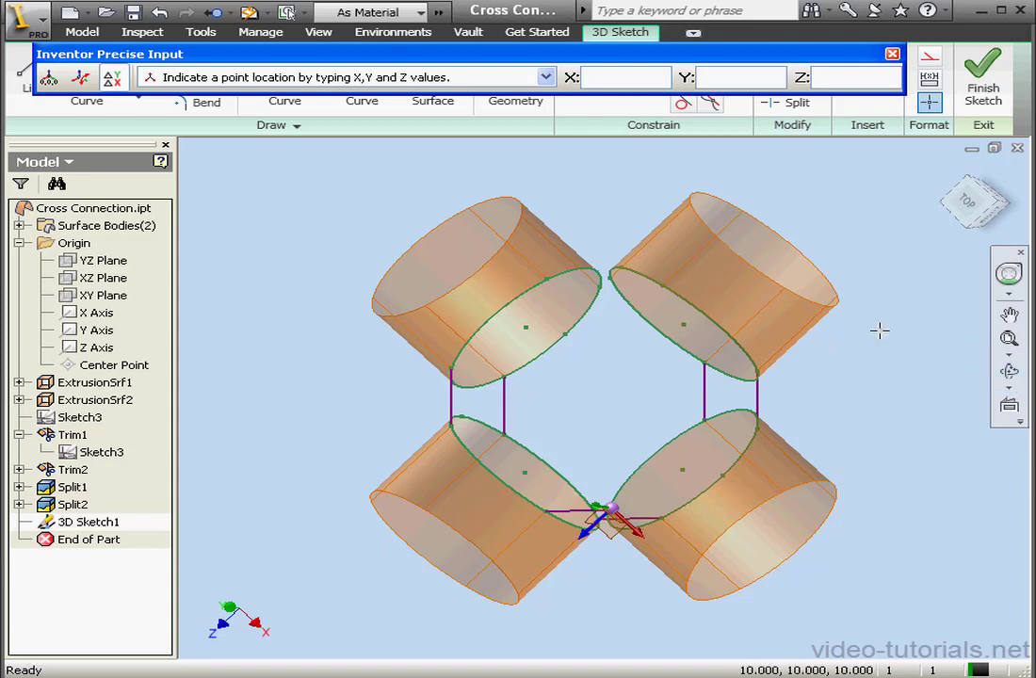
click(549, 279)
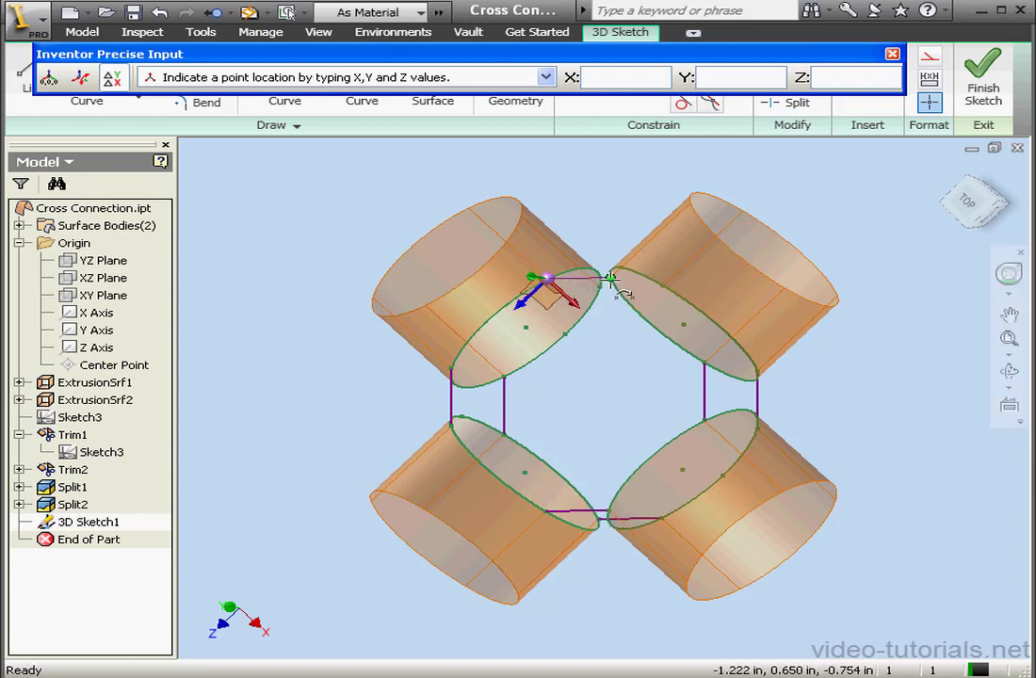
right_click(606, 208)
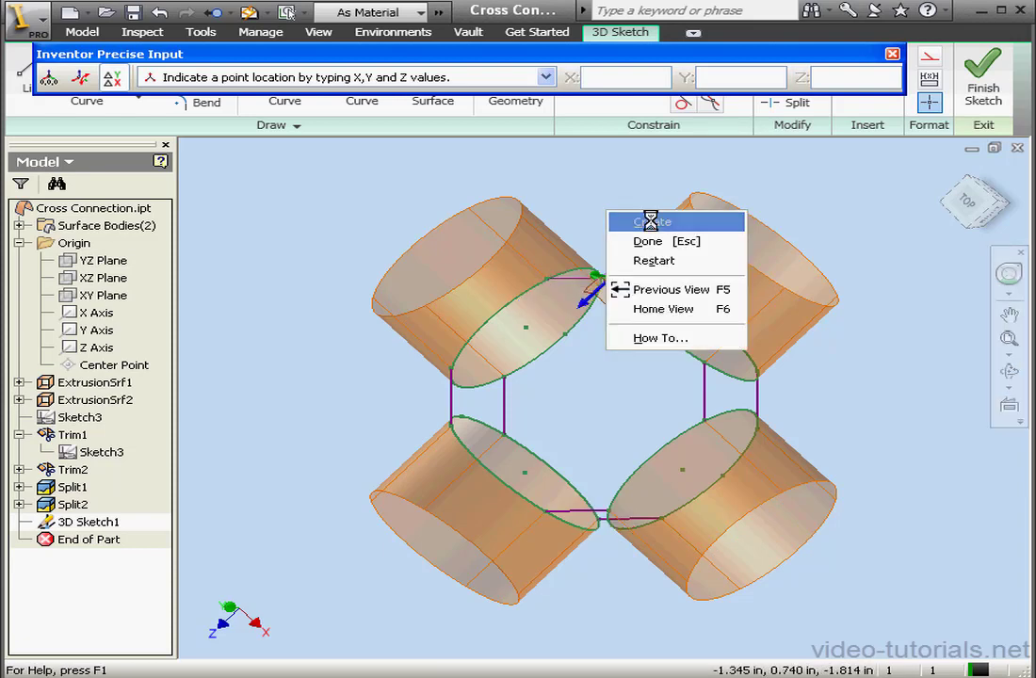
click(648, 220)
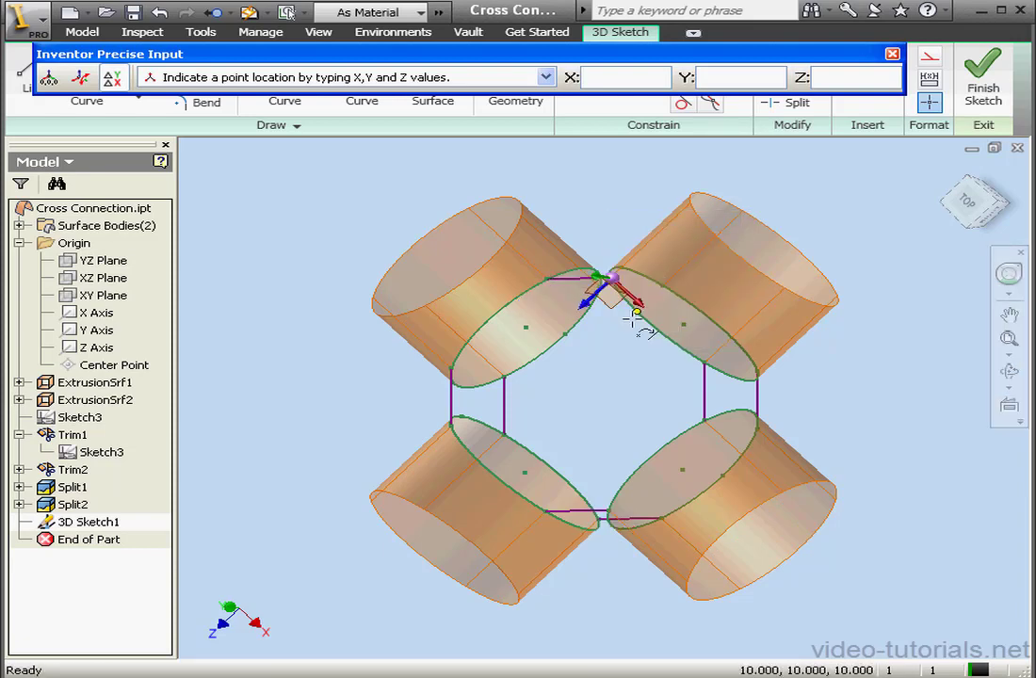
click(1009, 371)
drag(657, 322, 673, 363)
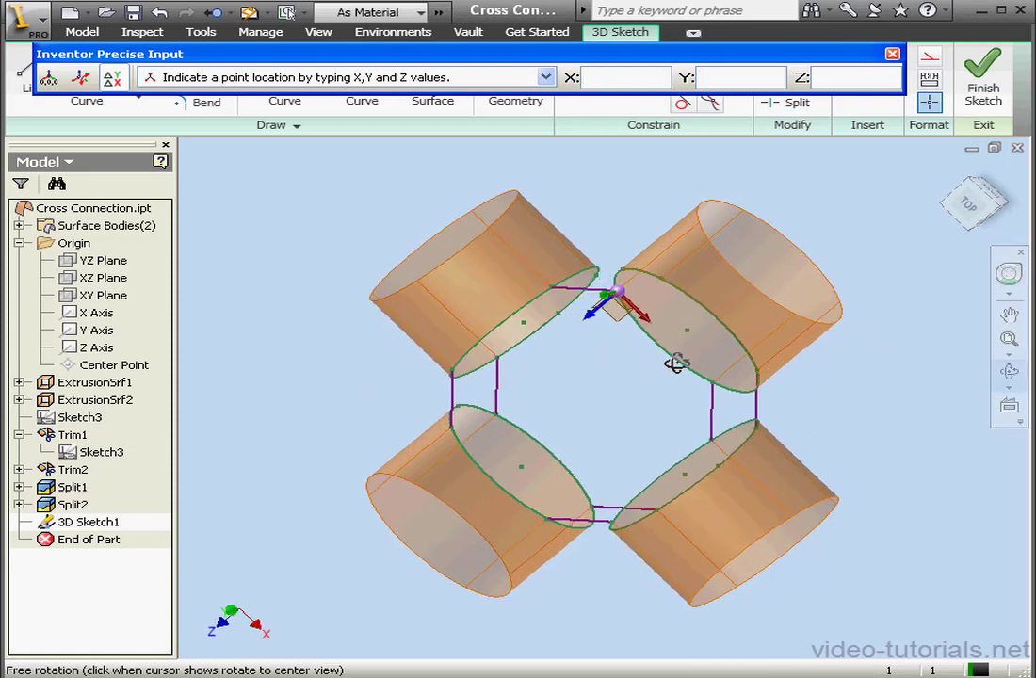
click(1000, 375)
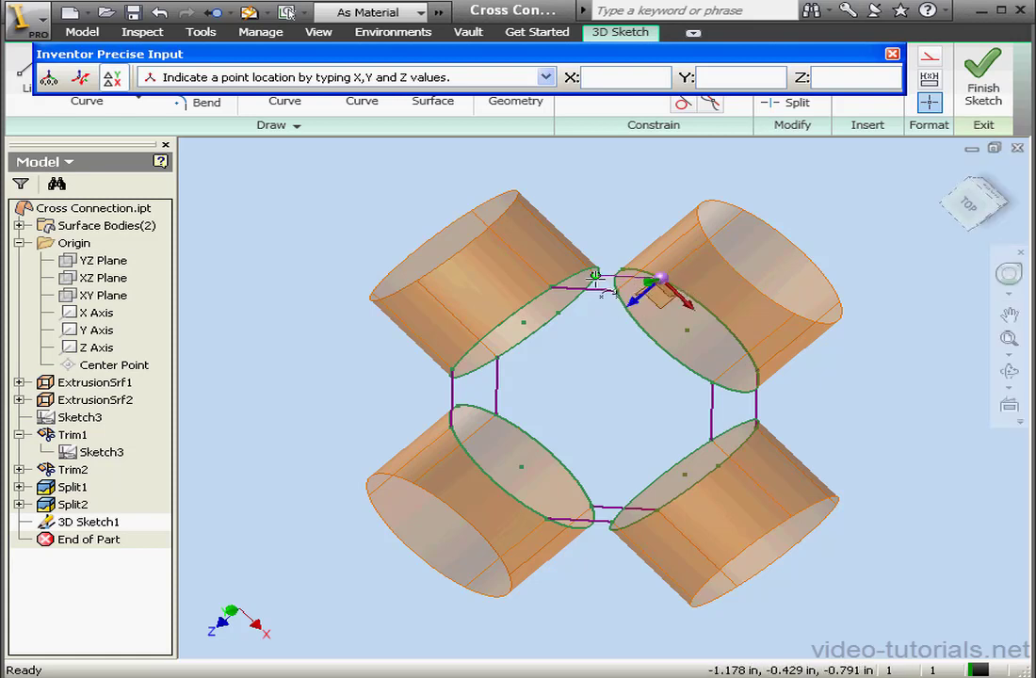
right_click(601, 204)
click(631, 220)
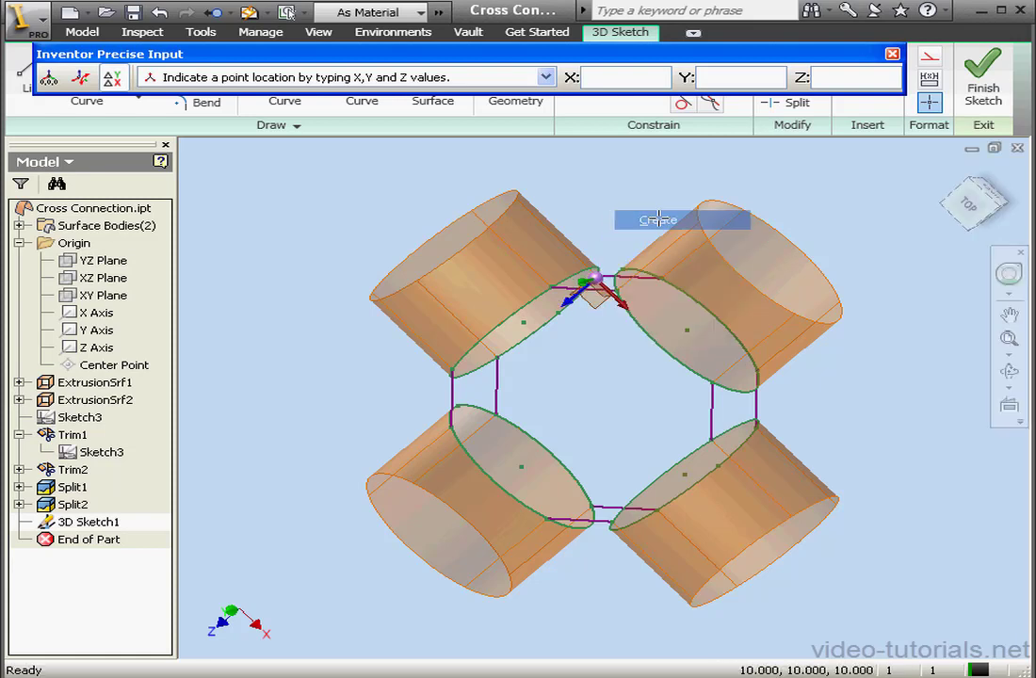
right_click(619, 193)
click(664, 204)
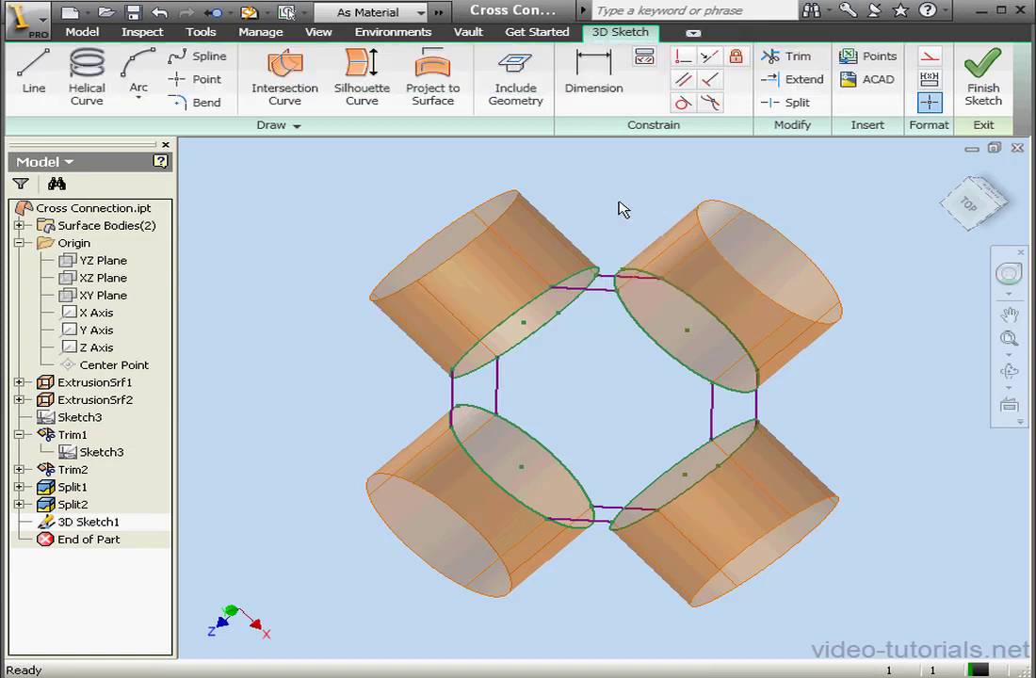
Step: Apply Smooth (G2) constraints between both left splines and the upper-left and lower-left cylinder edges
click(711, 103)
click(456, 395)
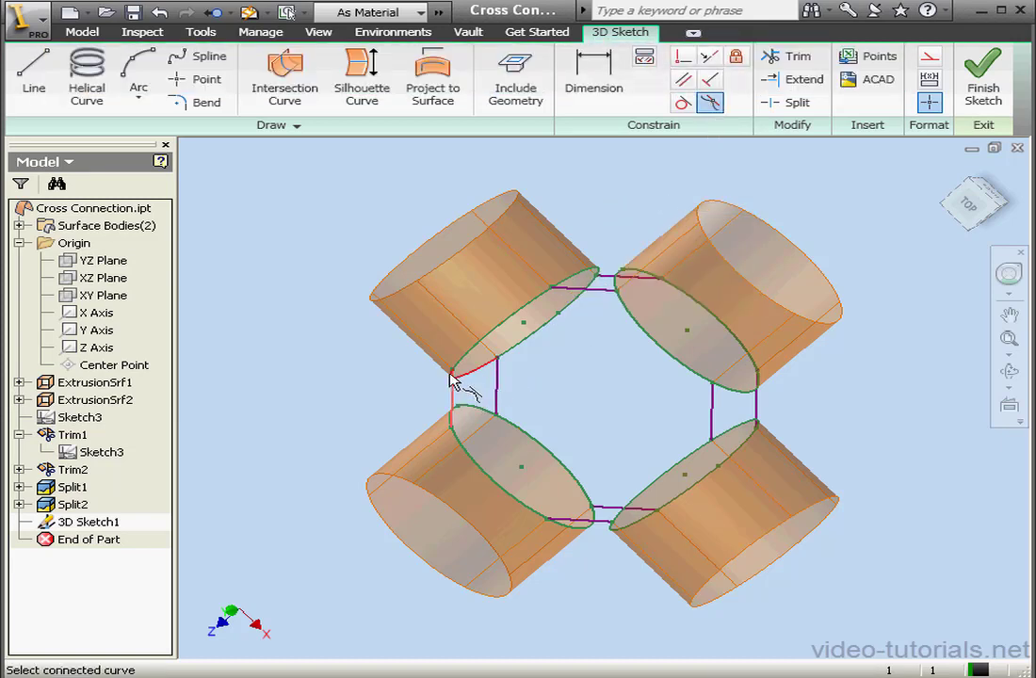
click(449, 363)
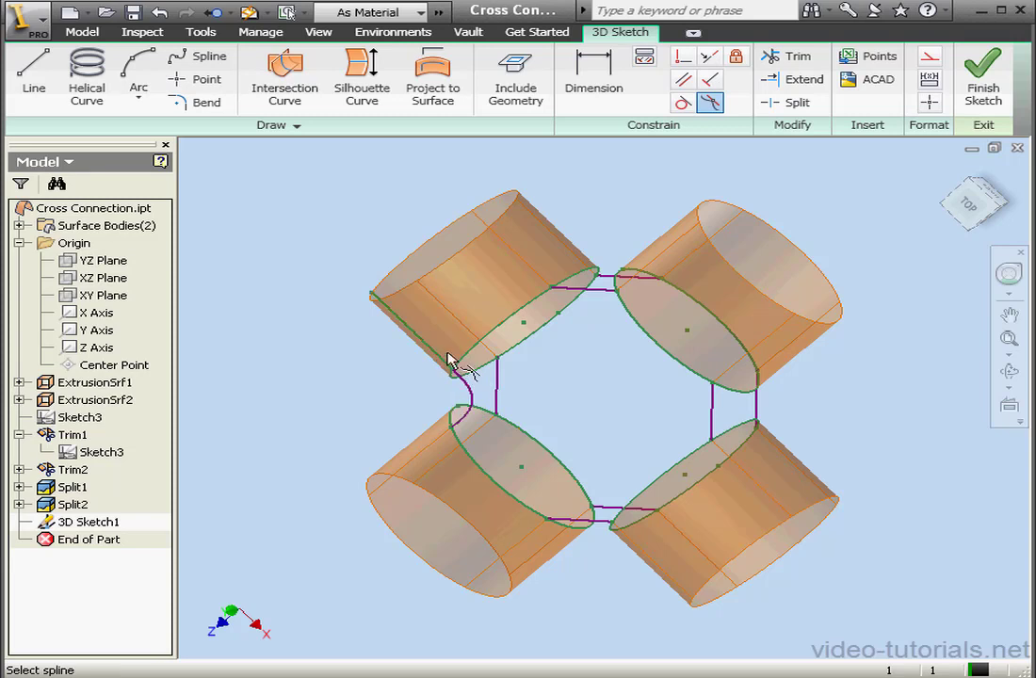
click(471, 397)
click(500, 425)
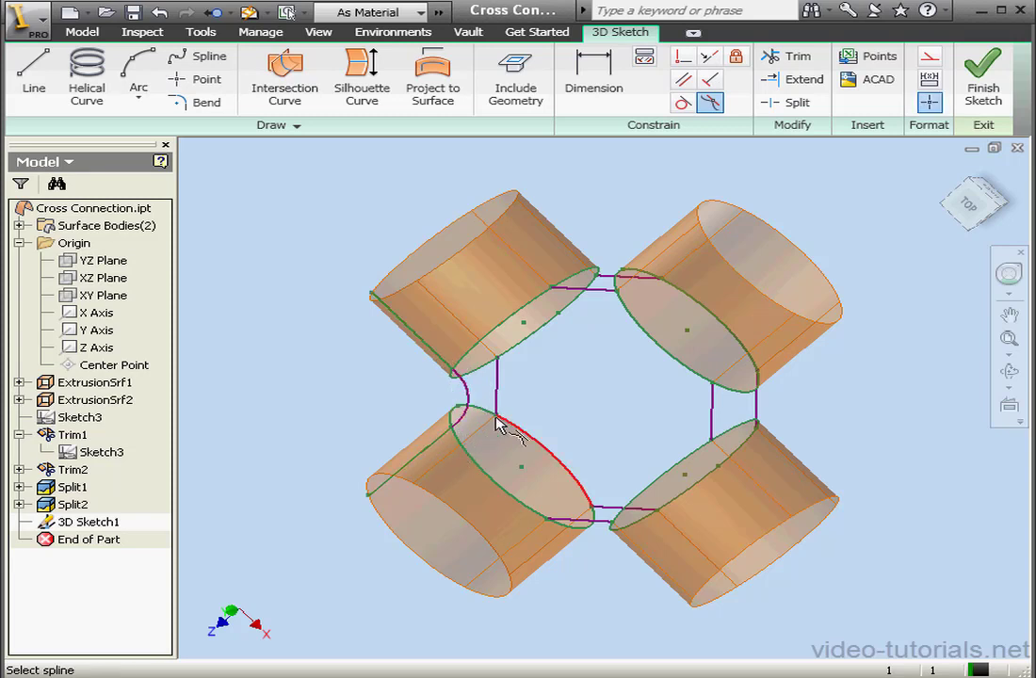
click(496, 396)
click(489, 348)
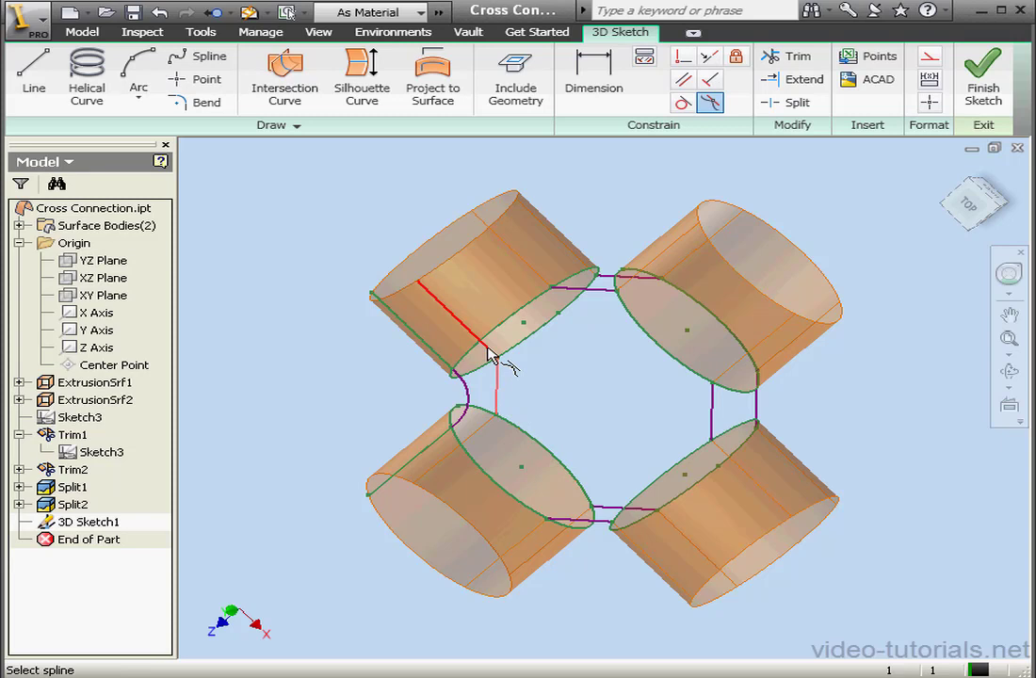
click(514, 384)
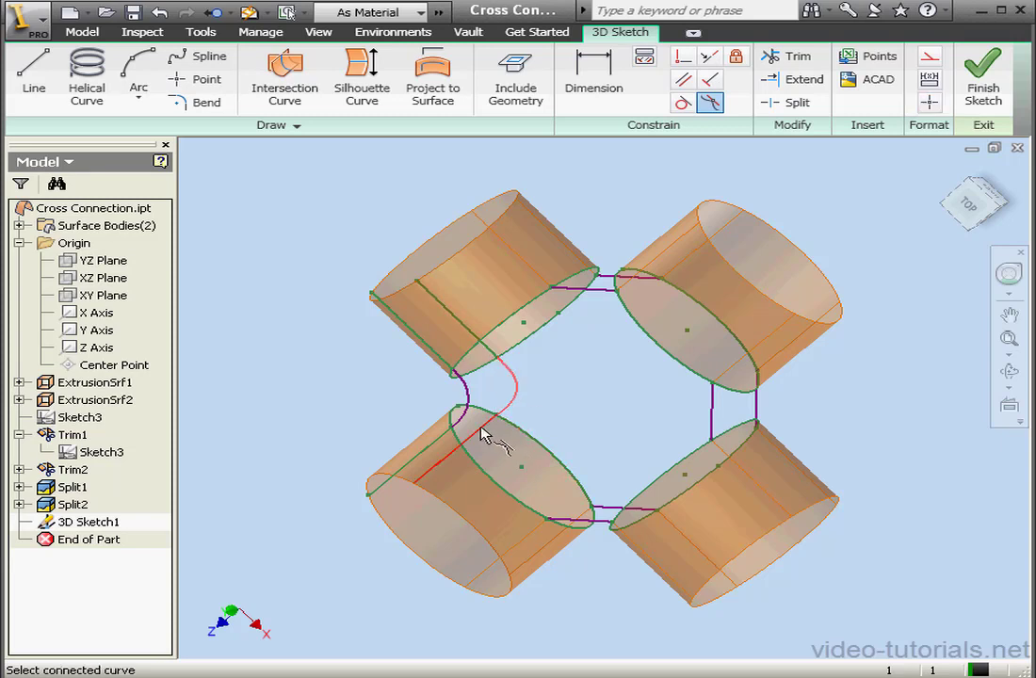
click(481, 433)
Step: Smooth both top splines into the upper-left and upper-right cylinder edges
click(587, 293)
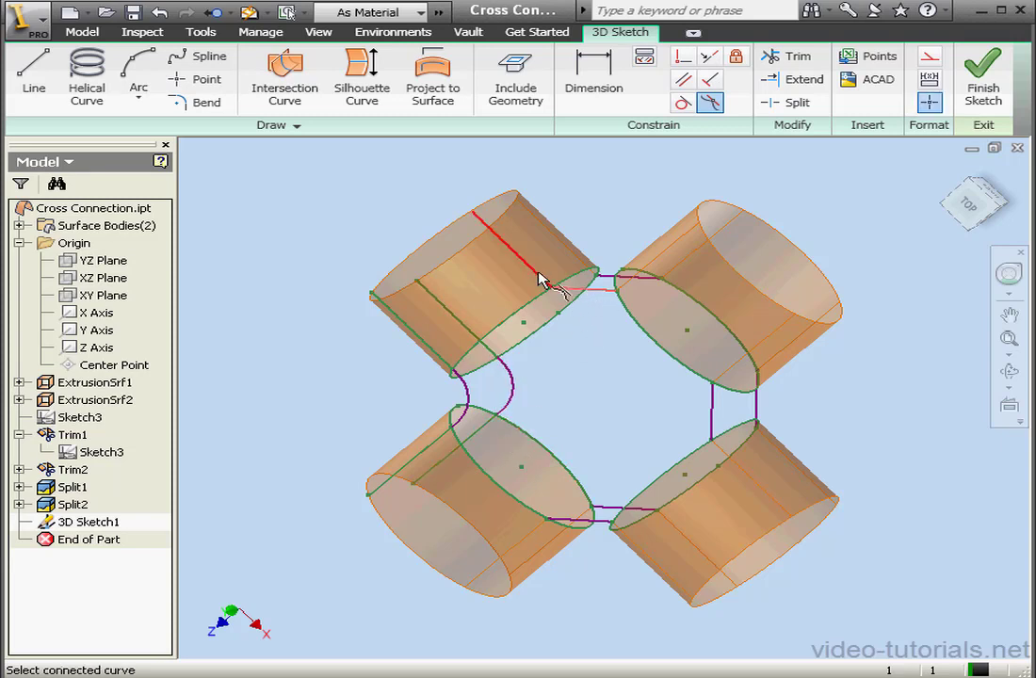
click(541, 278)
click(598, 308)
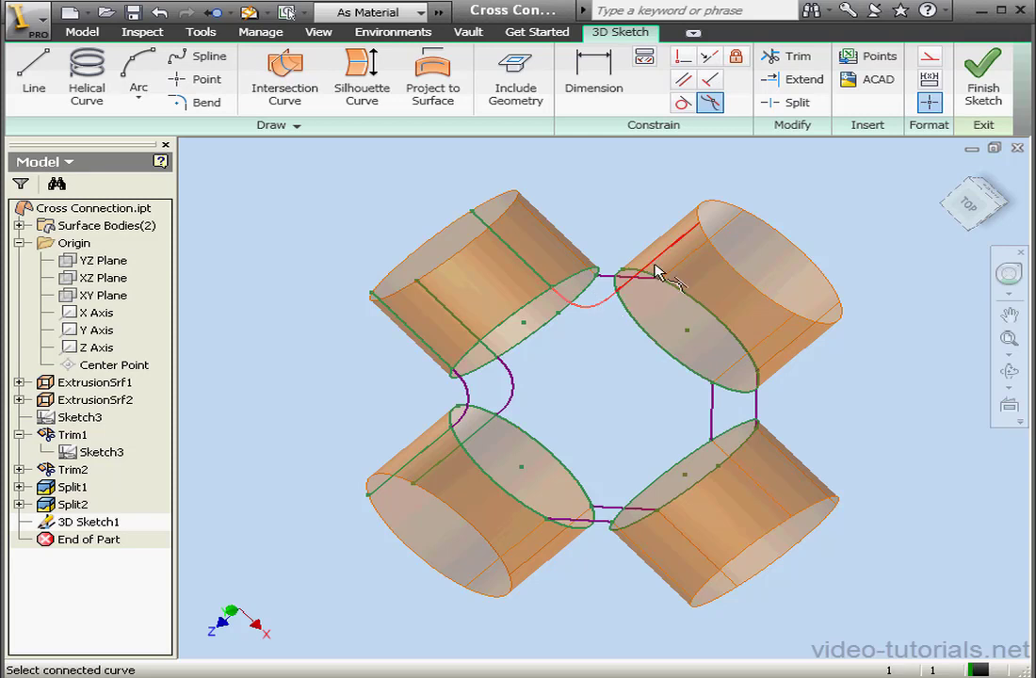
click(655, 256)
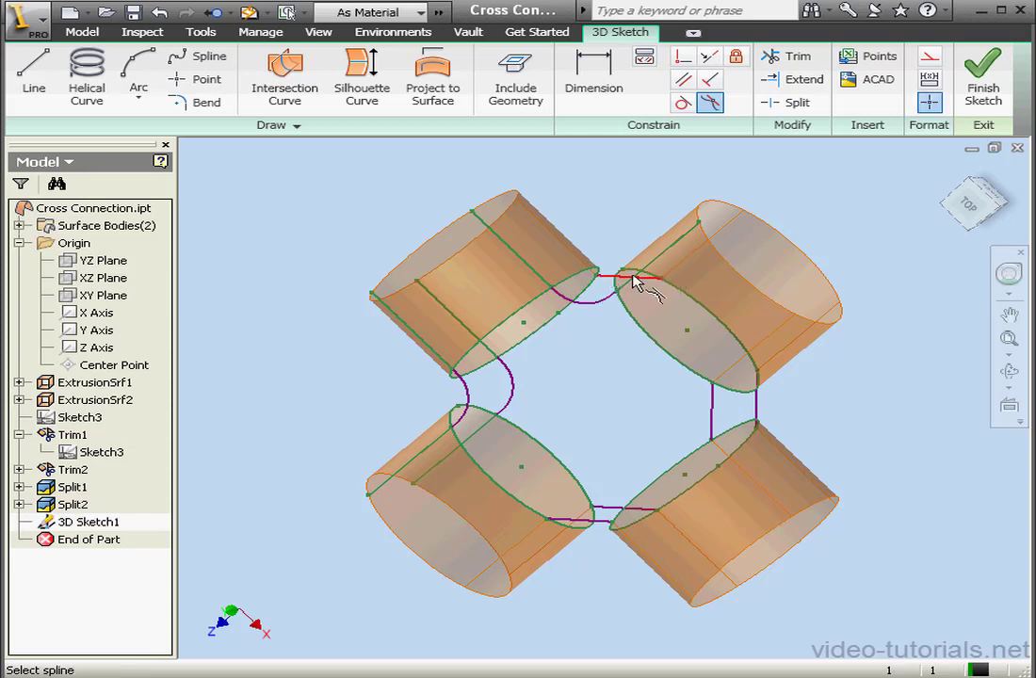
click(584, 260)
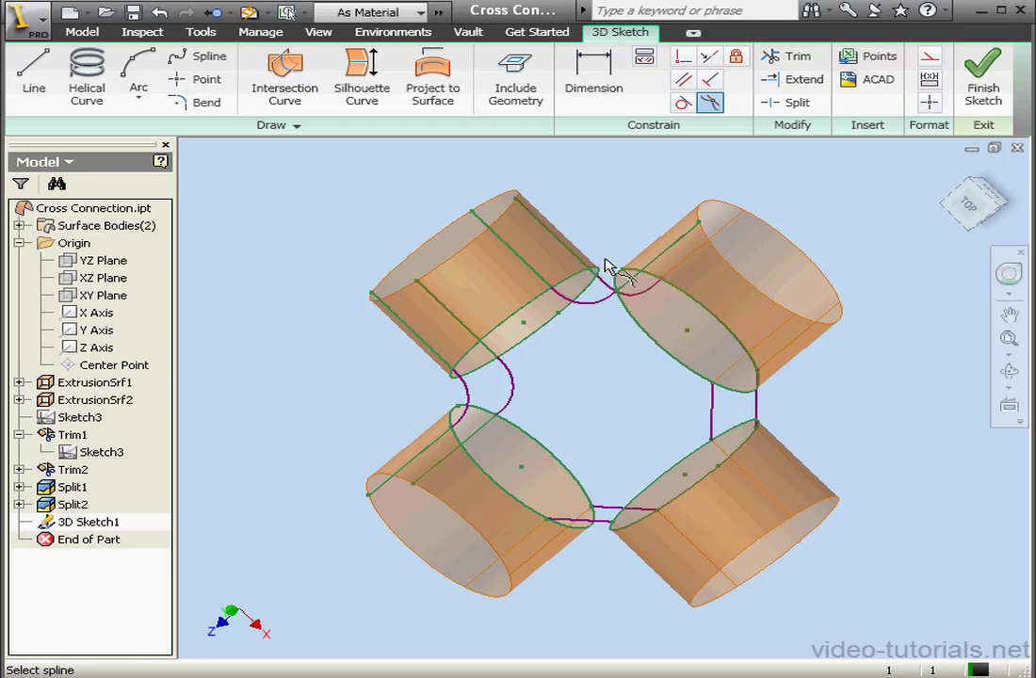
click(653, 293)
click(686, 268)
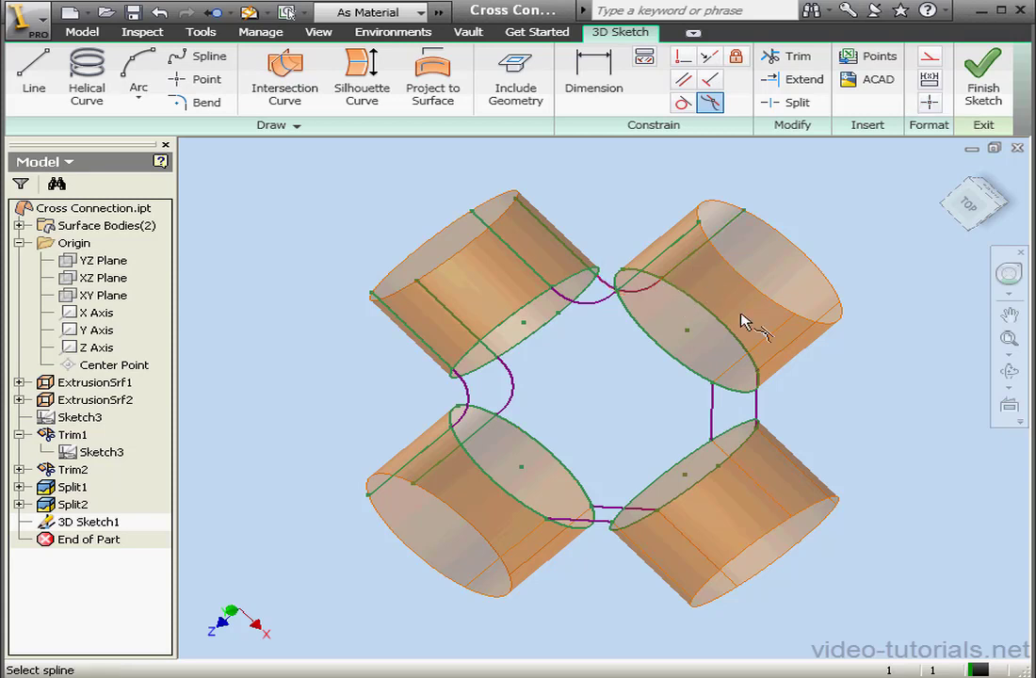
Step: Smooth the right-side splines into the upper-right and lower-right cylinder edges
click(759, 412)
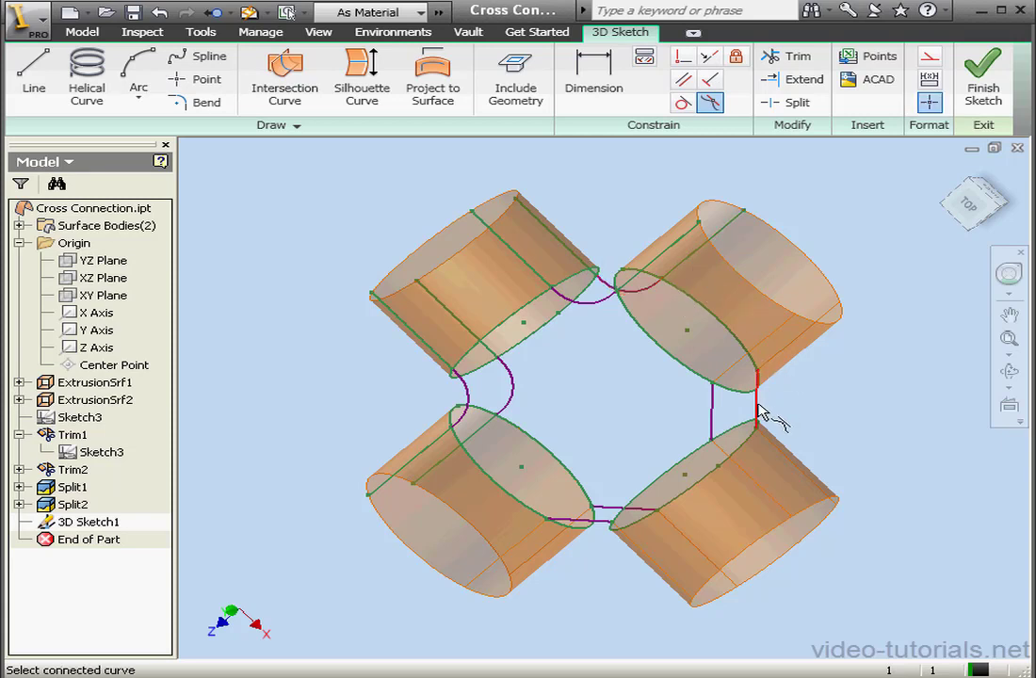
click(778, 360)
click(744, 411)
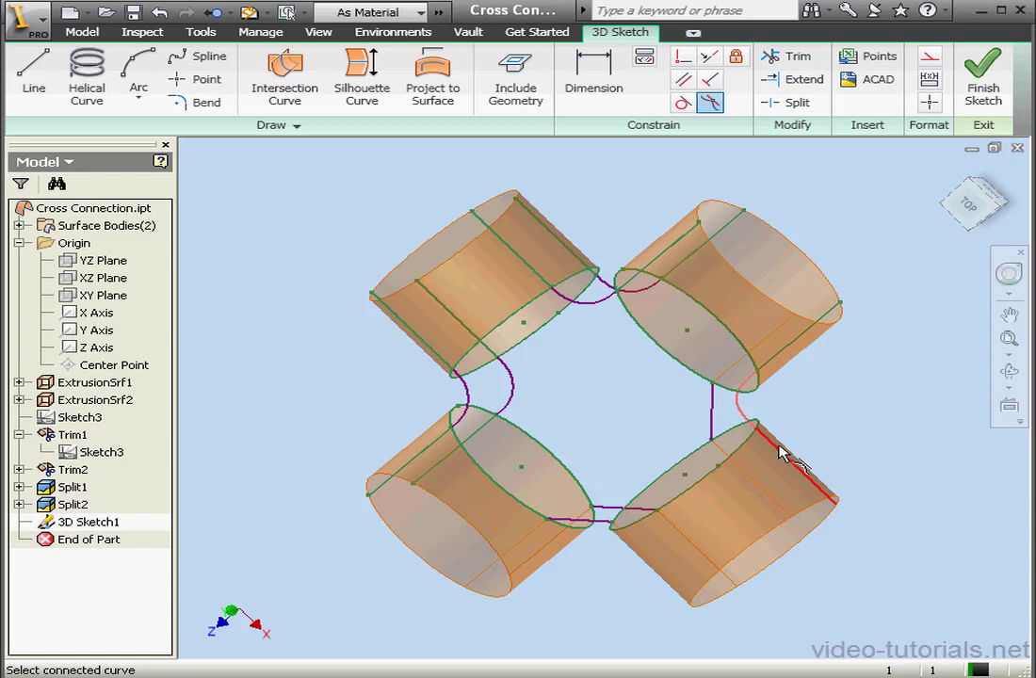
click(781, 447)
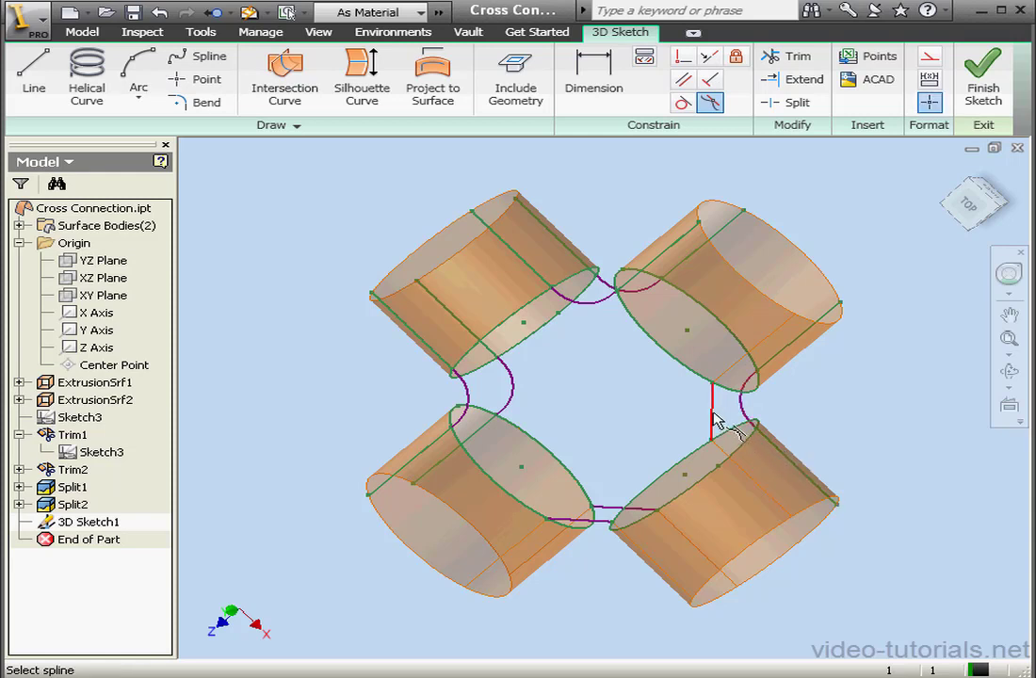
click(735, 375)
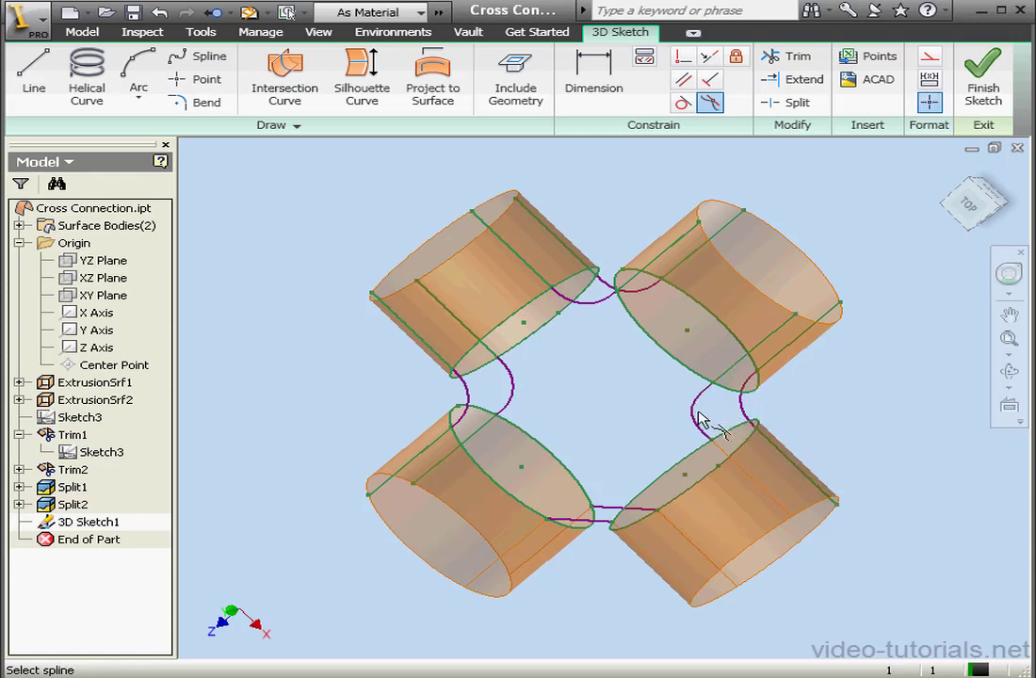
click(751, 484)
Step: Smooth the bottom splines into their adjoining cylinder edges and end the constraint
click(611, 517)
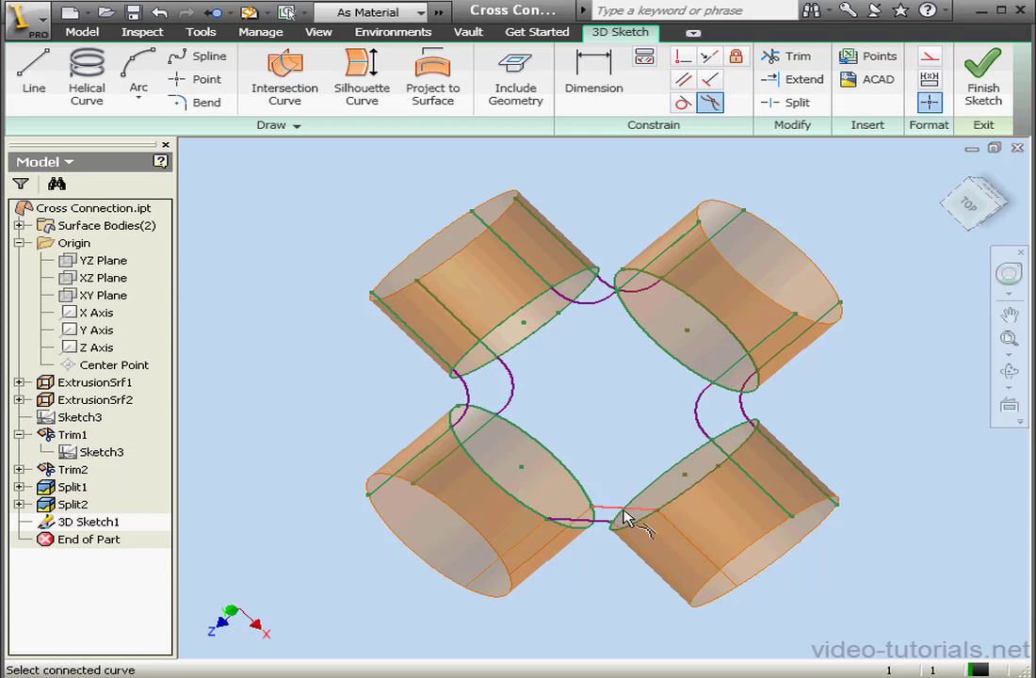
click(668, 535)
click(612, 501)
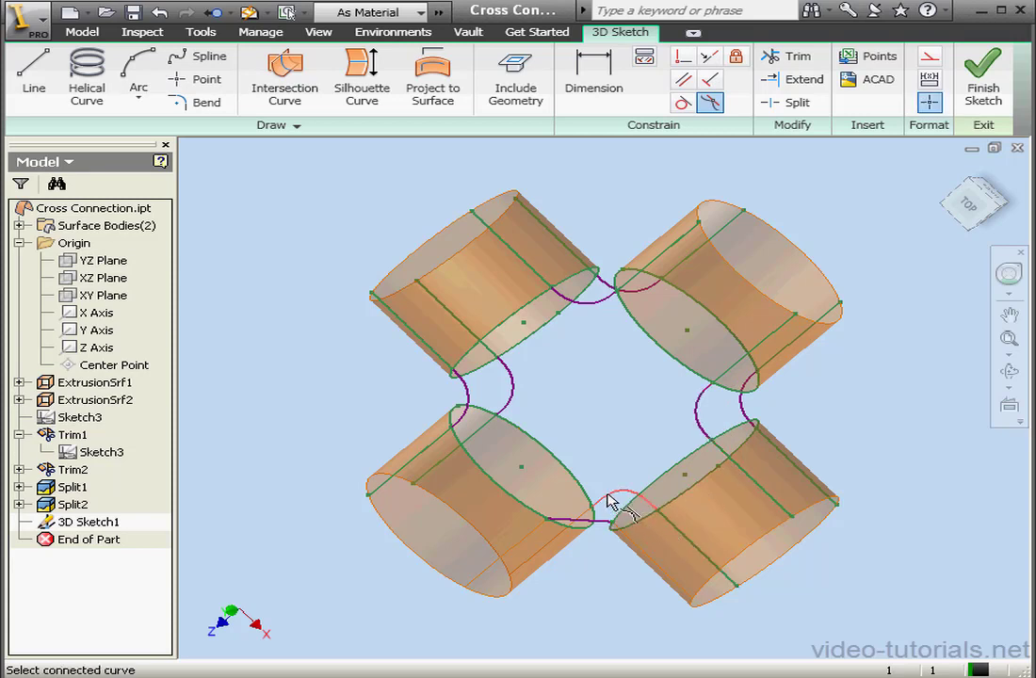
click(562, 542)
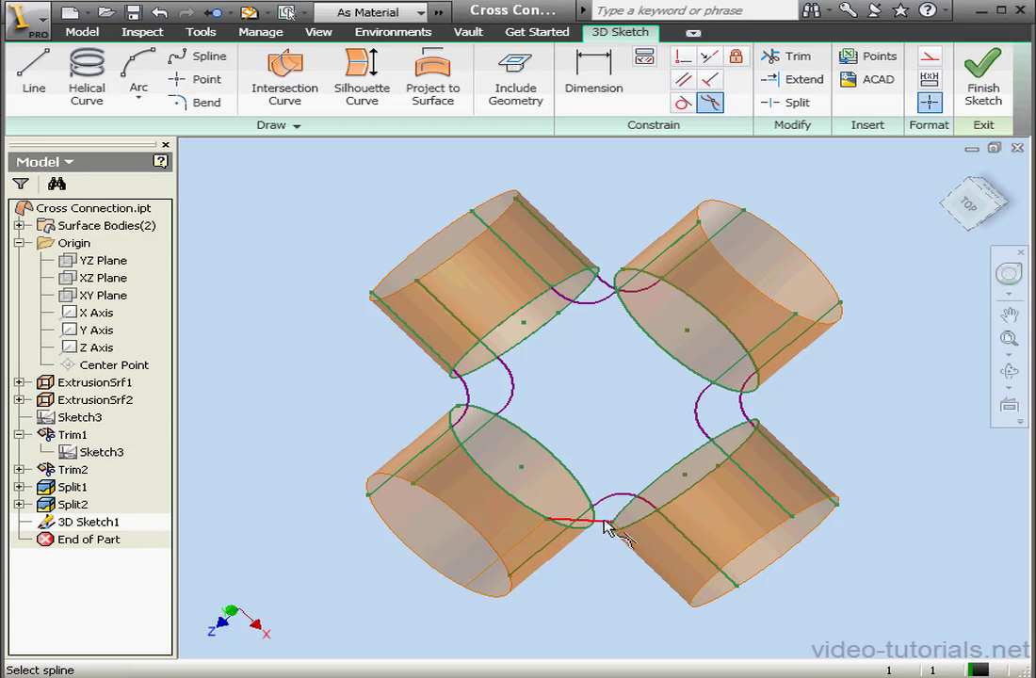
click(607, 525)
click(651, 561)
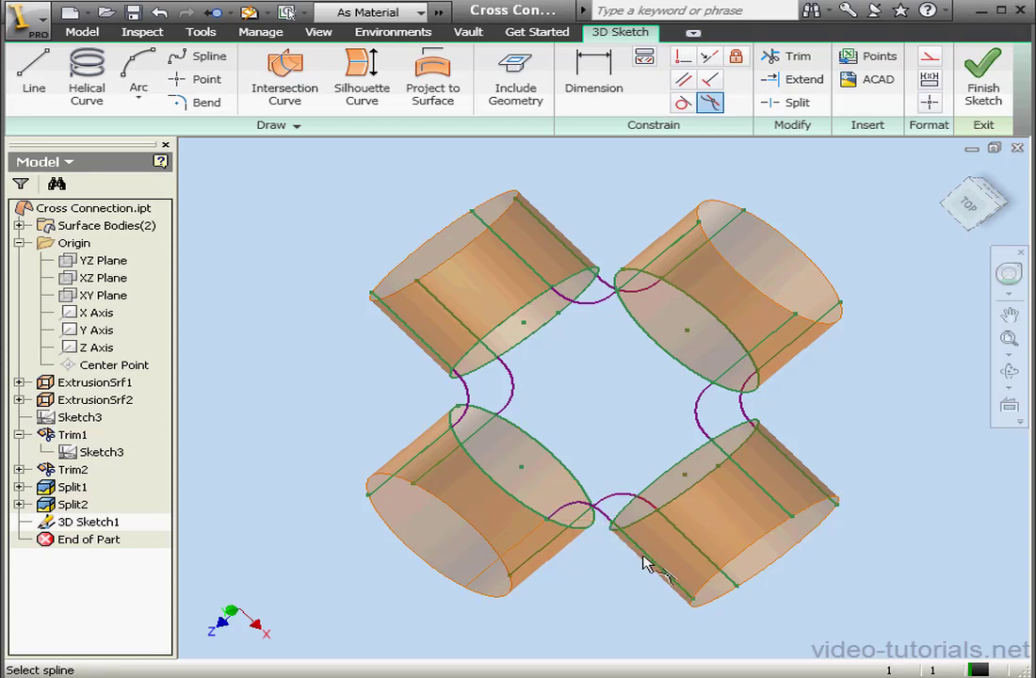
click(573, 511)
click(534, 537)
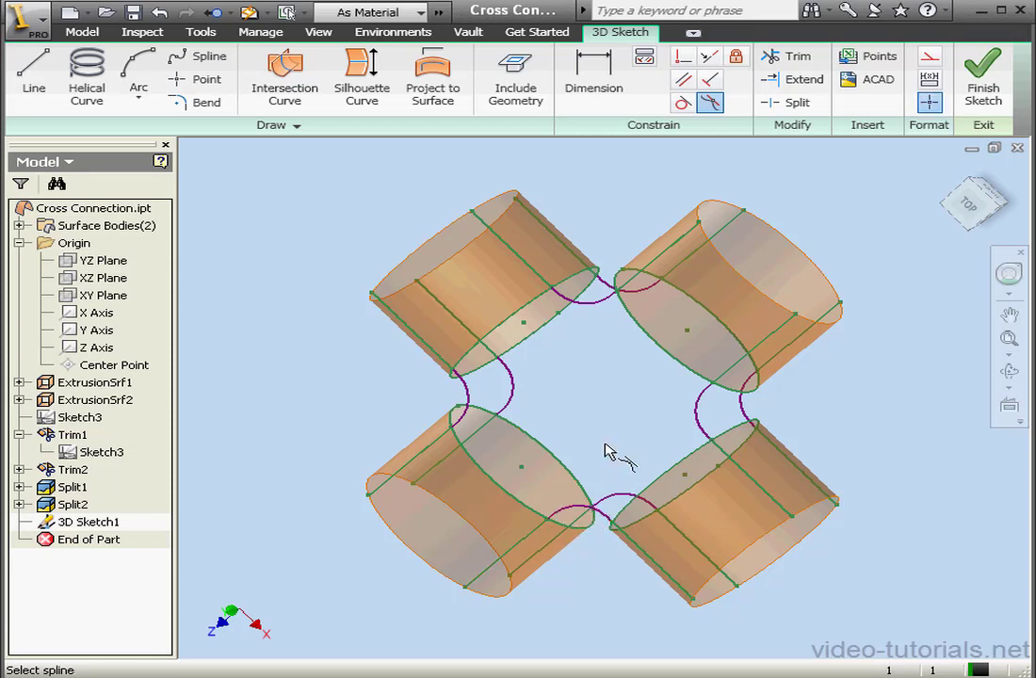
right_click(608, 376)
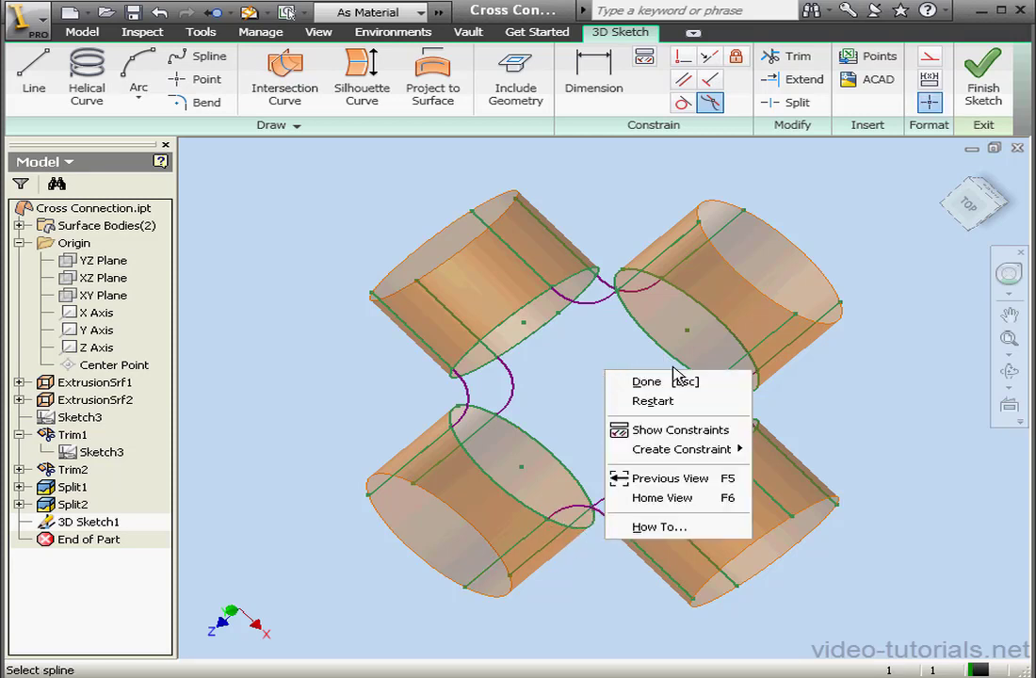
Step: Finish 3D Sketch1 and orbit the model slightly to inspect the eight connectors
click(639, 379)
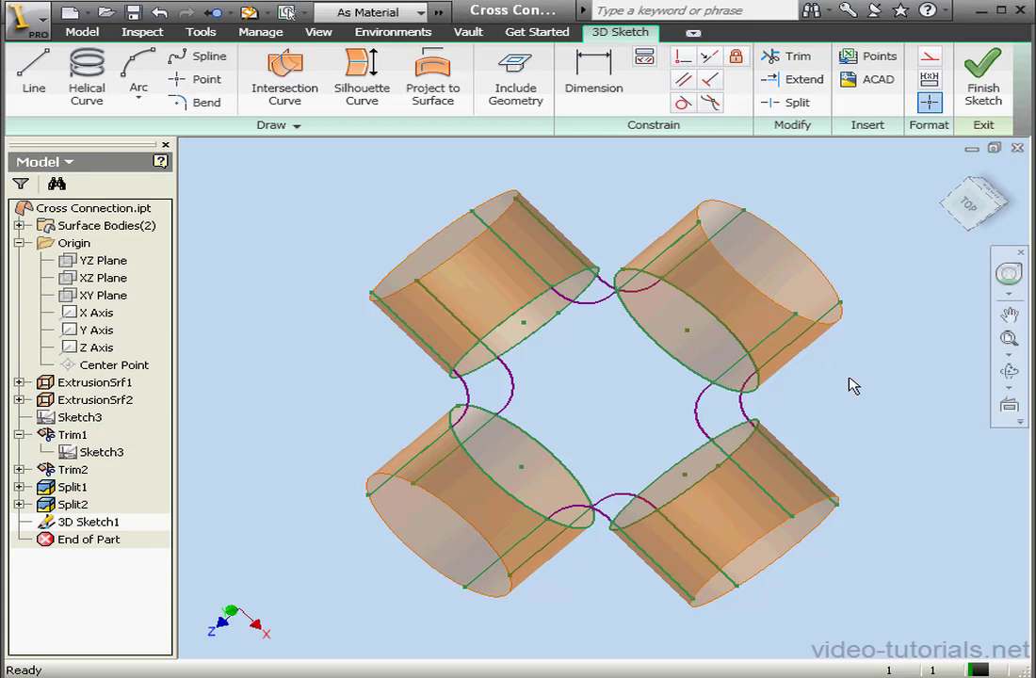
click(984, 94)
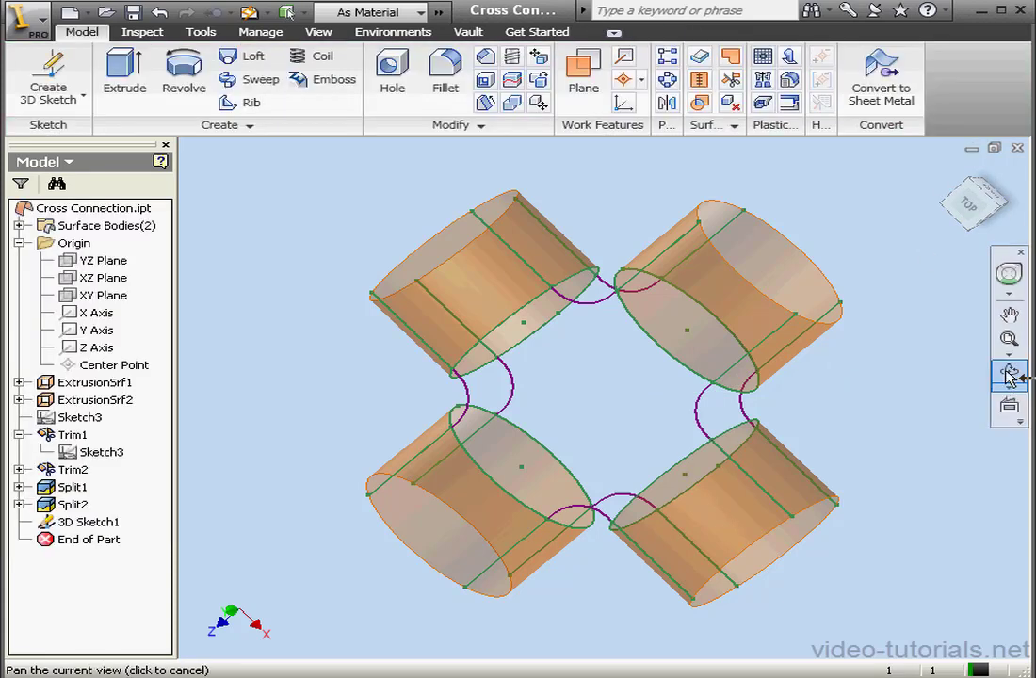
click(1009, 371)
mouse_move(749, 337)
mouse_down()
mouse_move(647, 400)
mouse_move(694, 386)
mouse_move(787, 305)
mouse_move(790, 269)
mouse_move(809, 319)
mouse_move(877, 359)
mouse_move(759, 367)
mouse_up()
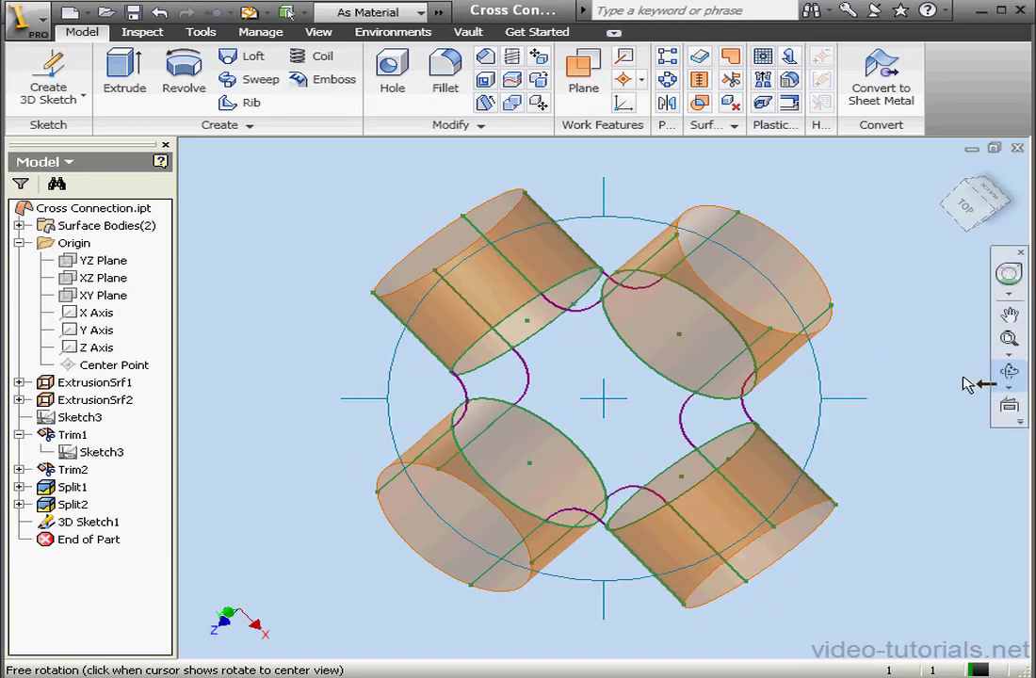
click(1009, 371)
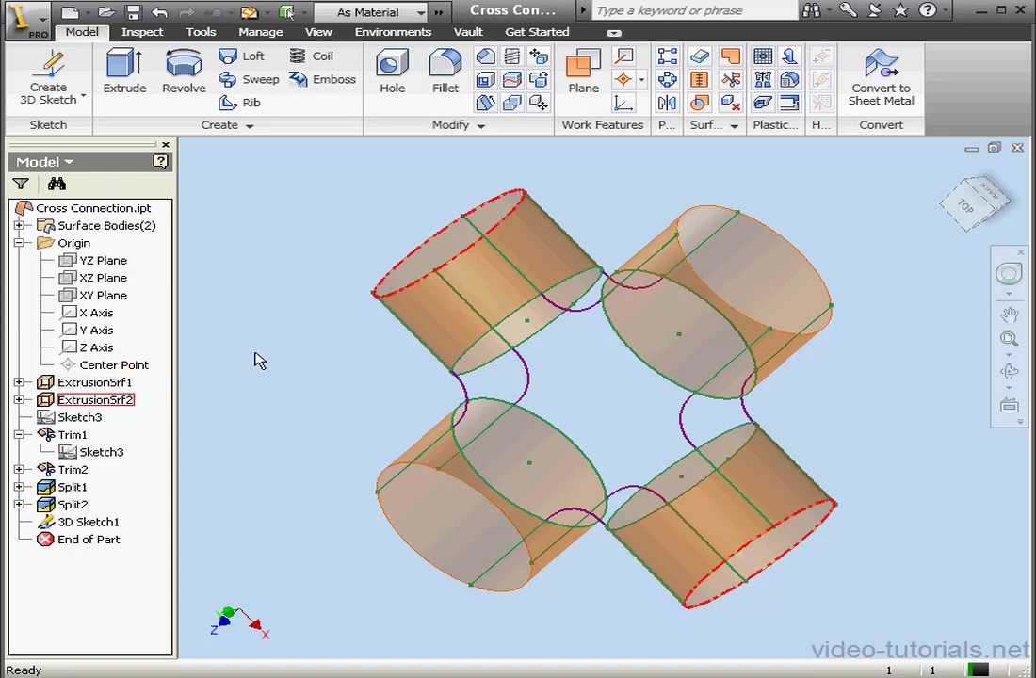
Step: Start a Boundary Patch, pick one curve, then cancel it
click(733, 60)
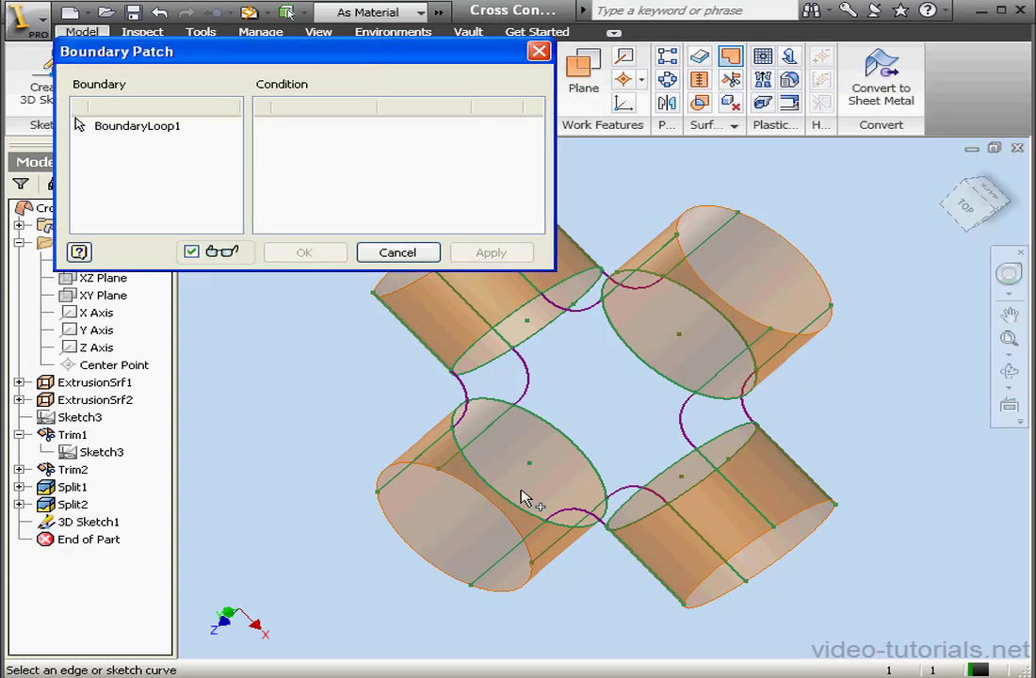
click(588, 540)
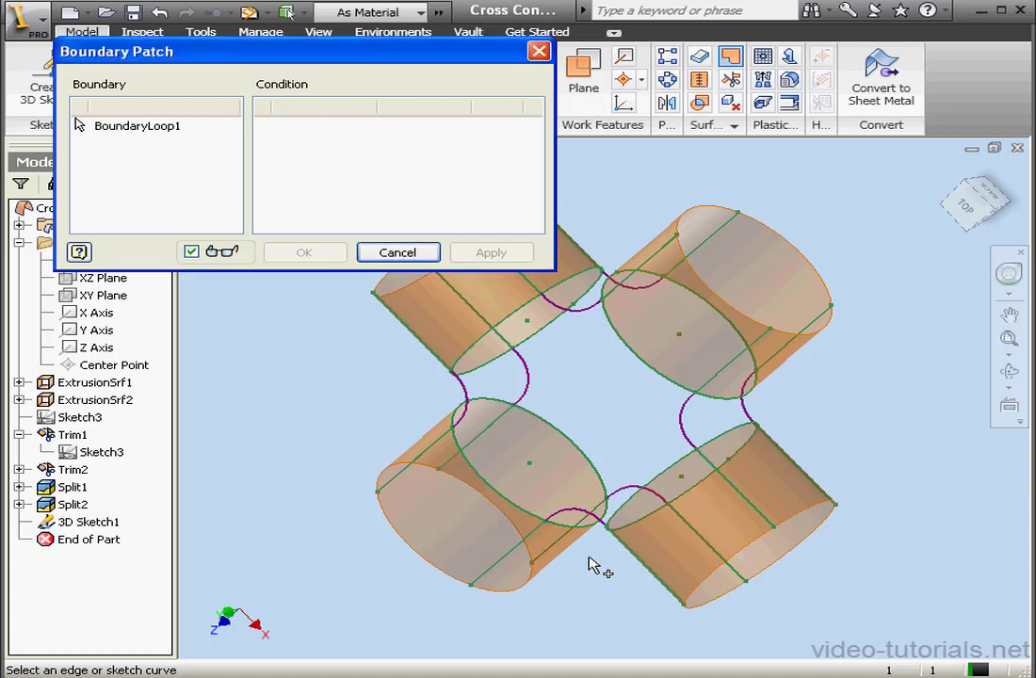
click(539, 51)
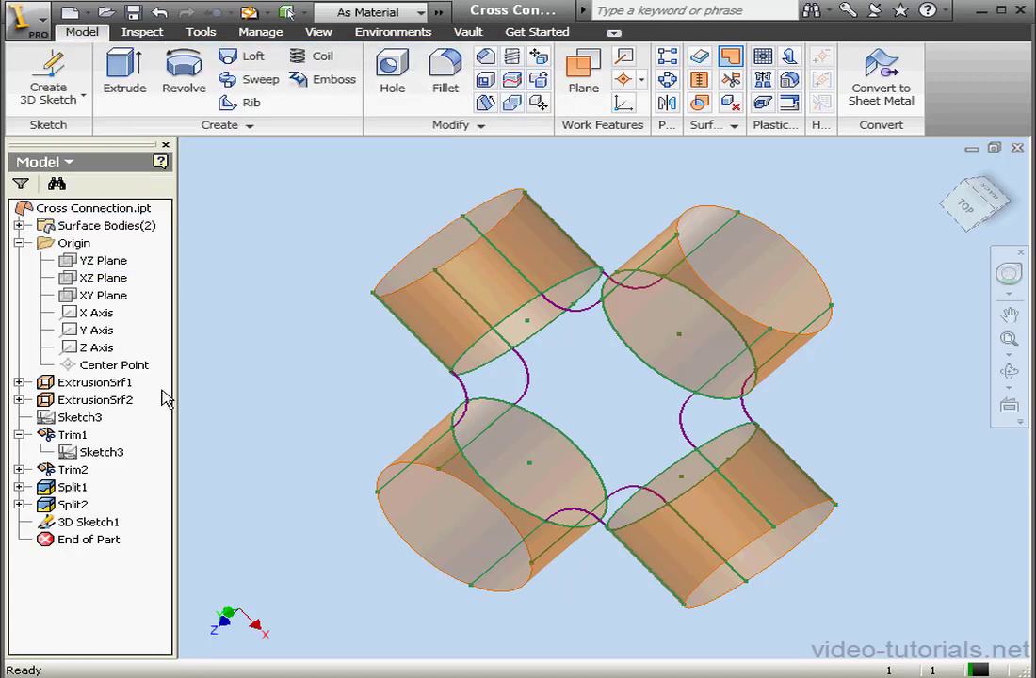
Step: Turn off visibility of ExtrusionSrf1 and ExtrusionSrf2 in the browser
click(95, 382)
right_click(97, 385)
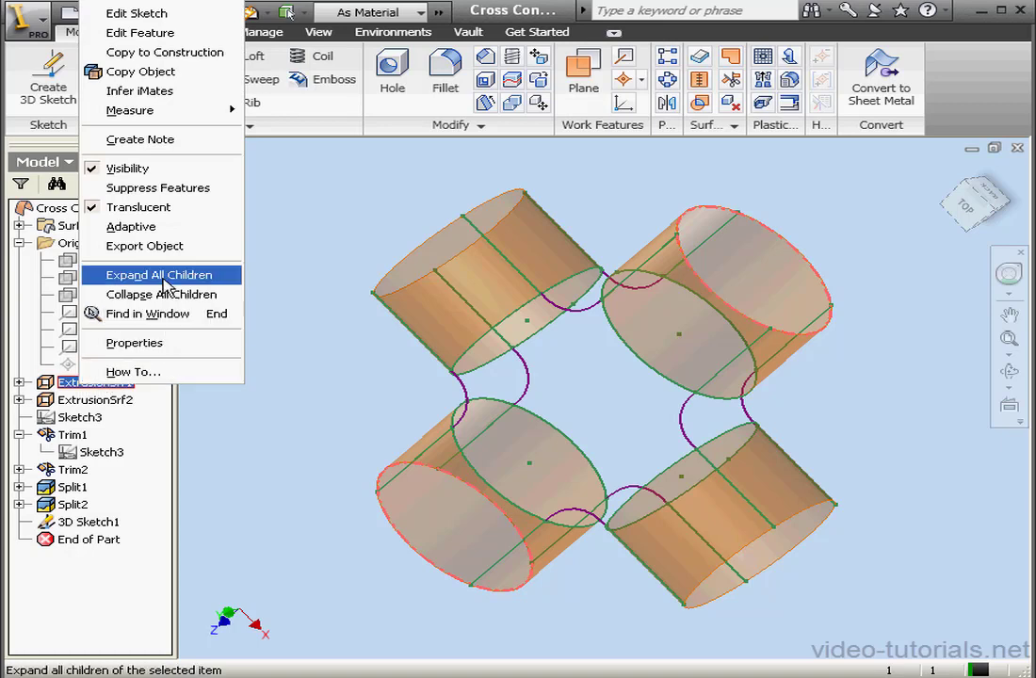
click(141, 170)
click(91, 404)
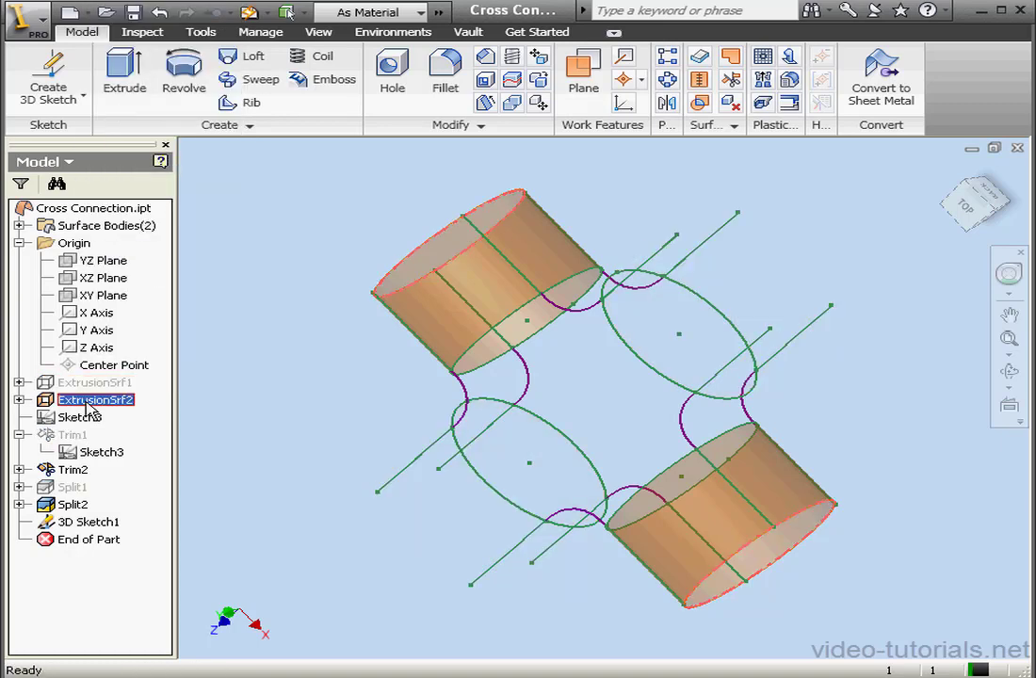
right_click(92, 404)
click(142, 183)
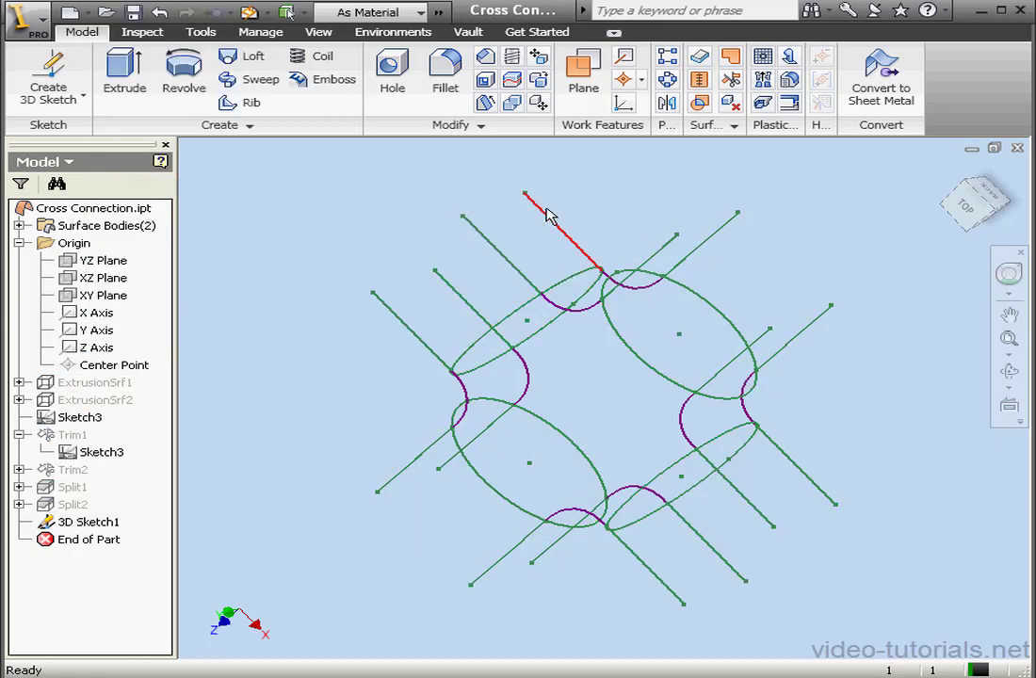
Step: Create a boundary patch over the right gap's four curves, first edge set to Free Condition
click(731, 58)
drag(372, 54, 317, 59)
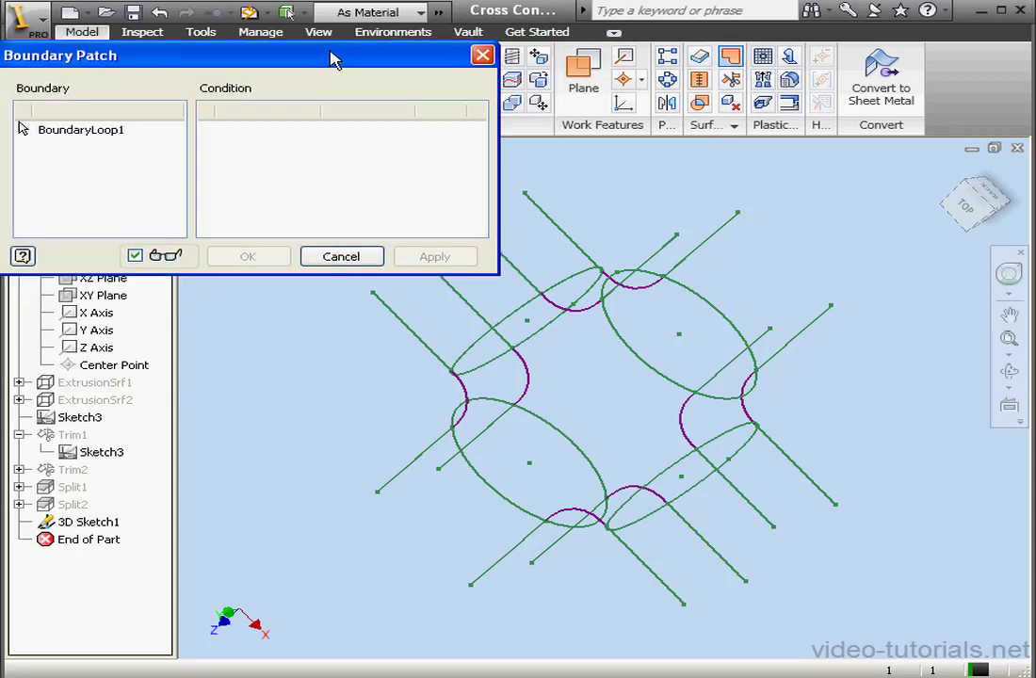
click(688, 439)
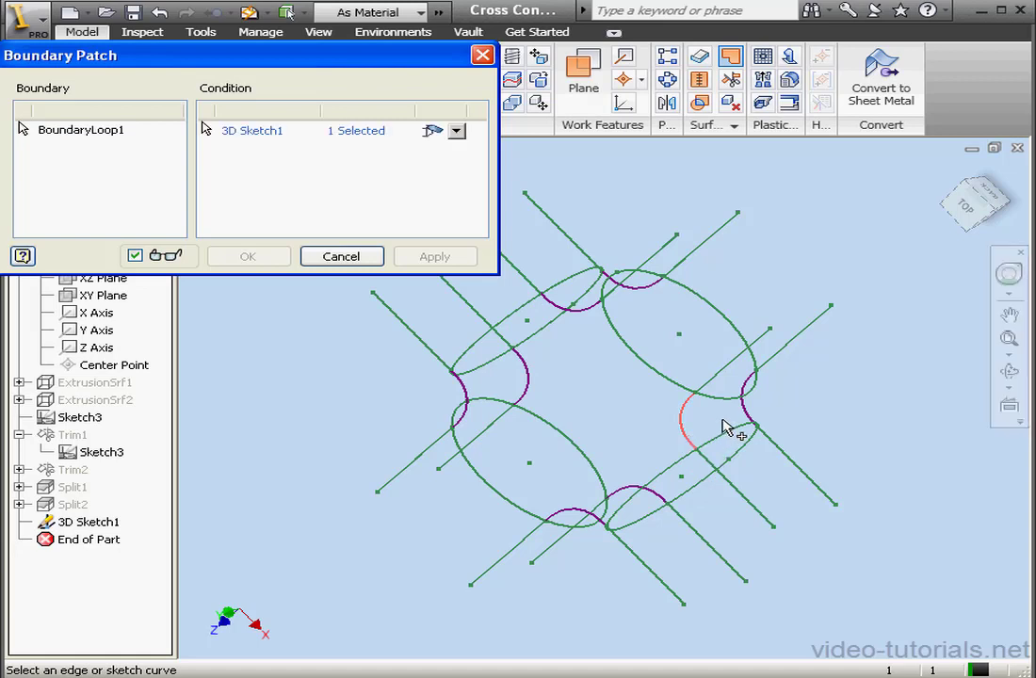
click(740, 424)
click(744, 411)
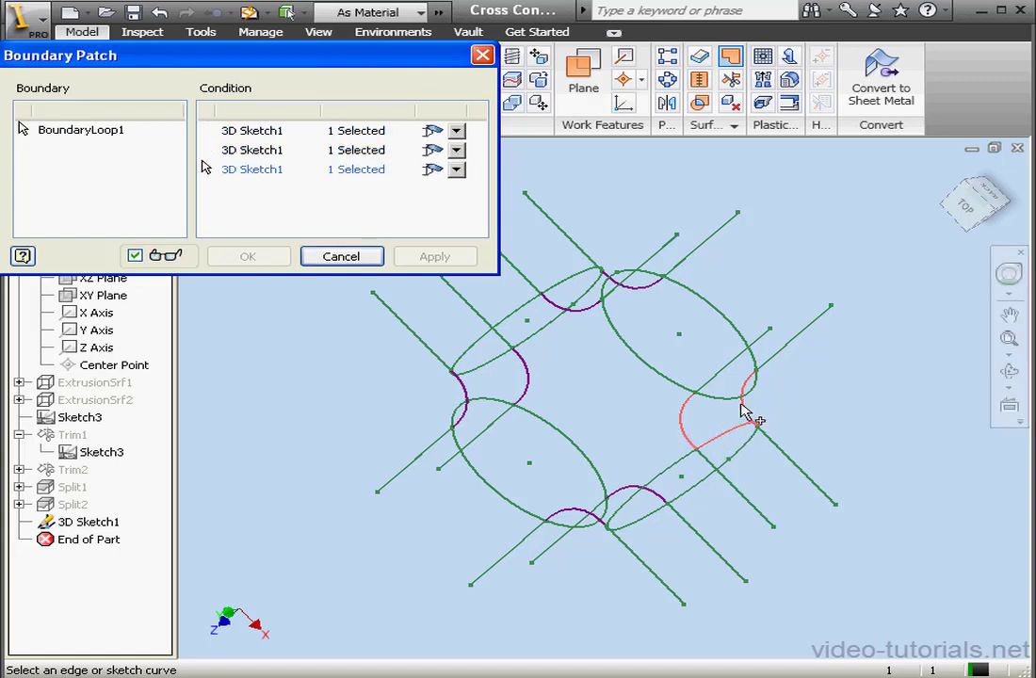
click(726, 400)
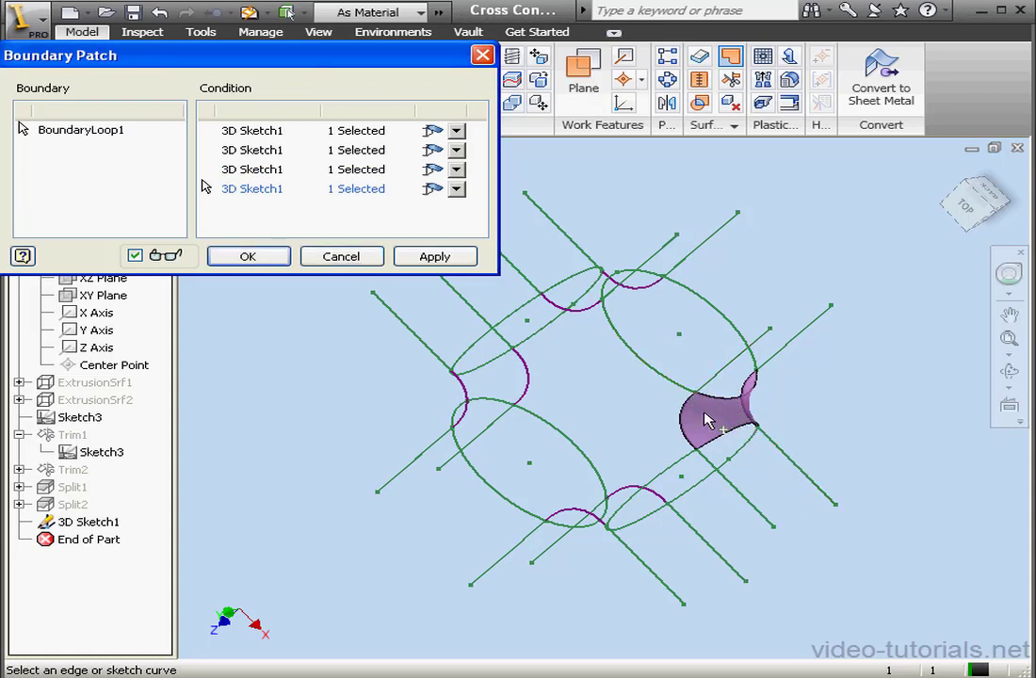
click(457, 131)
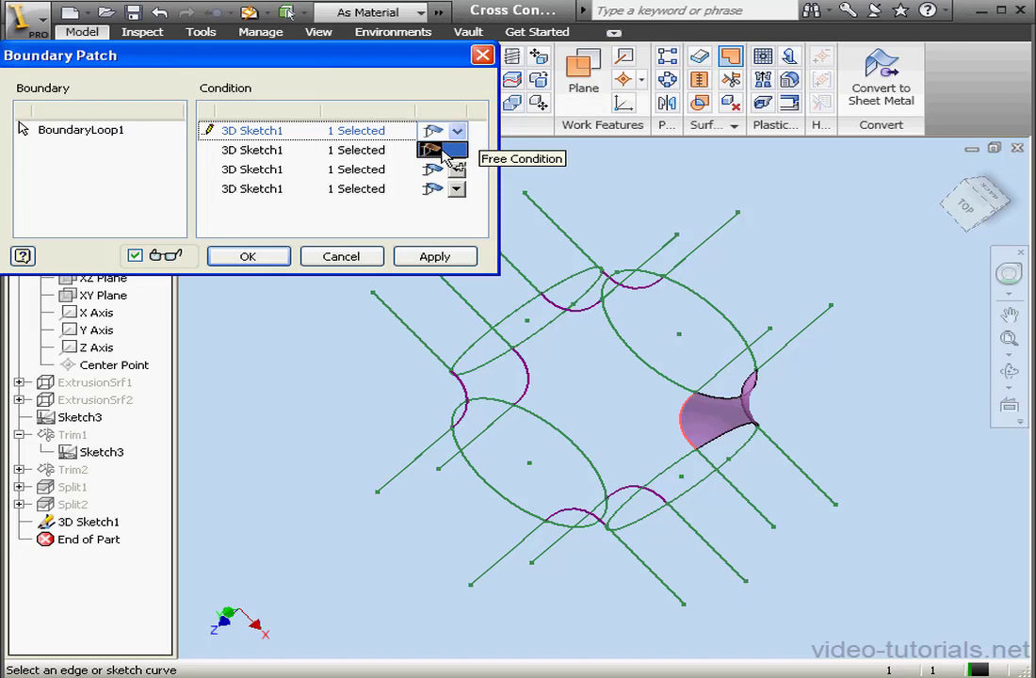
click(442, 152)
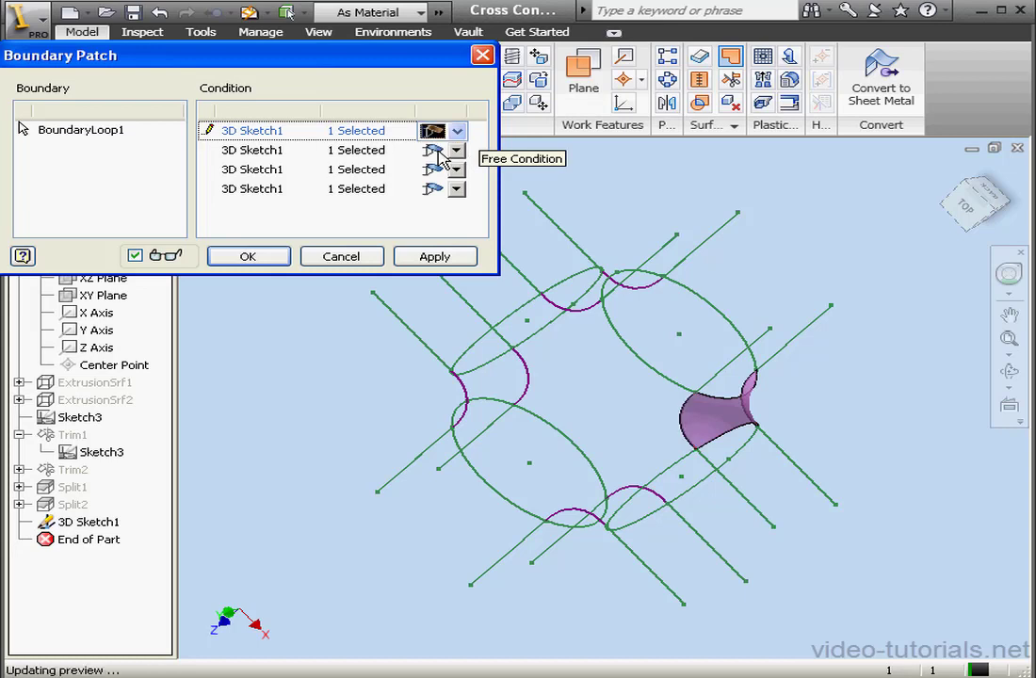
click(450, 259)
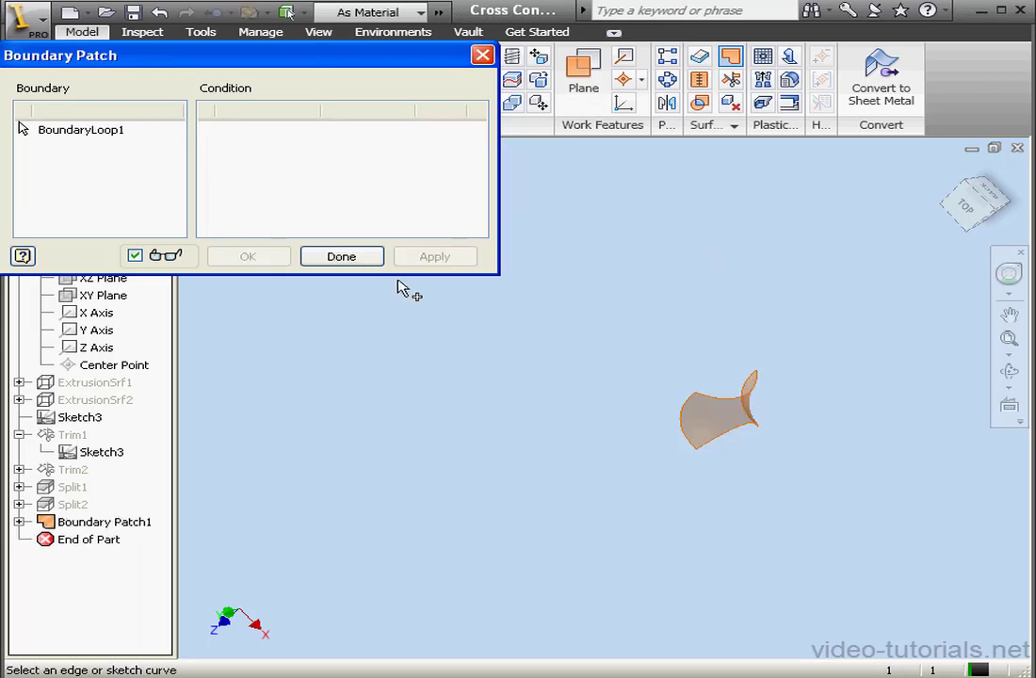
click(363, 257)
Step: Share 3D Sketch1 under Boundary Patch1 so its curves stay visible
click(19, 522)
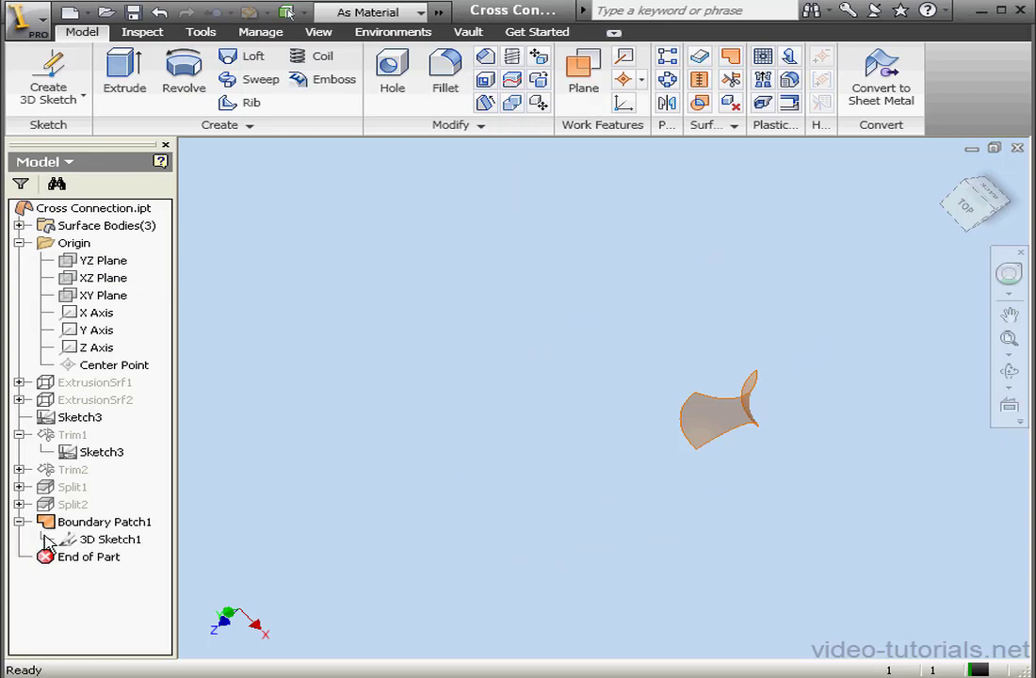
right_click(71, 539)
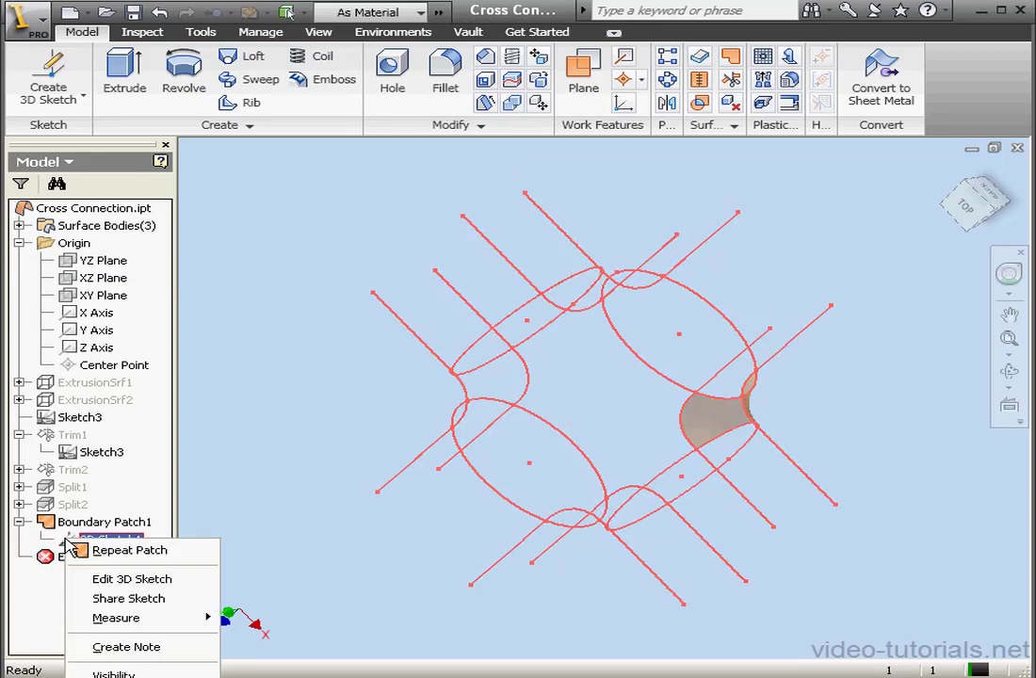
click(170, 598)
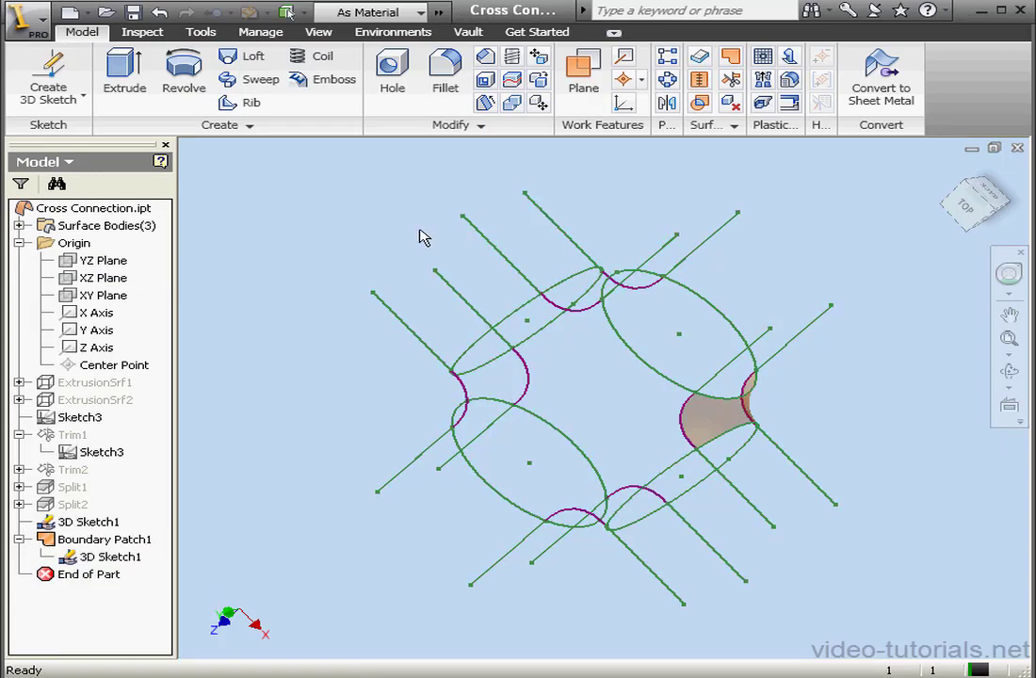
Step: Patch the top gap by selecting its surrounding curves as the boundary
click(733, 61)
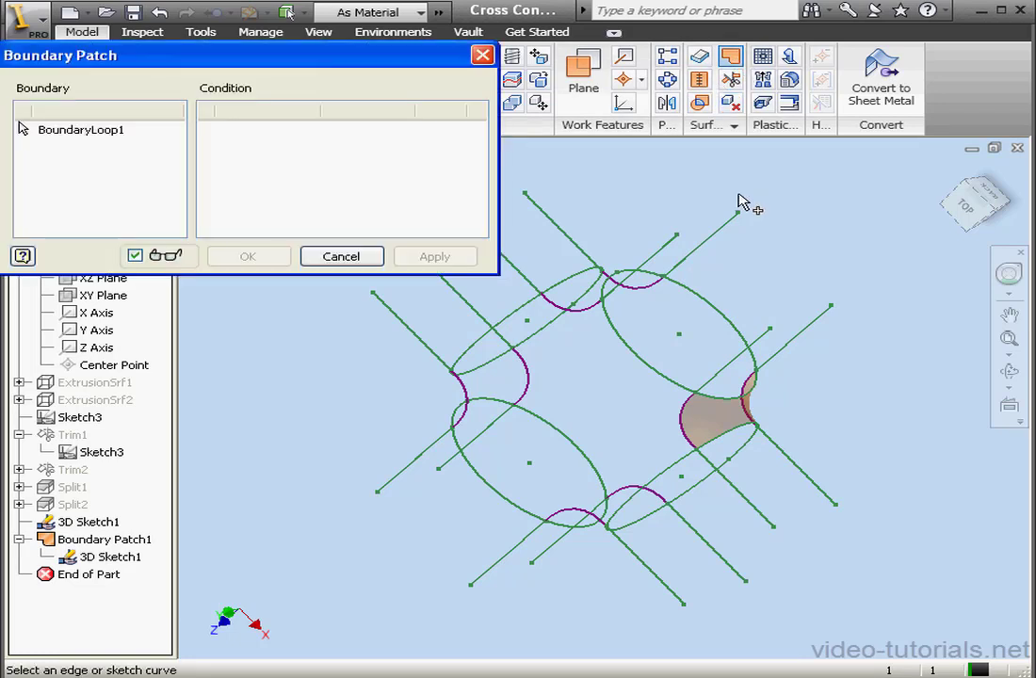
click(582, 283)
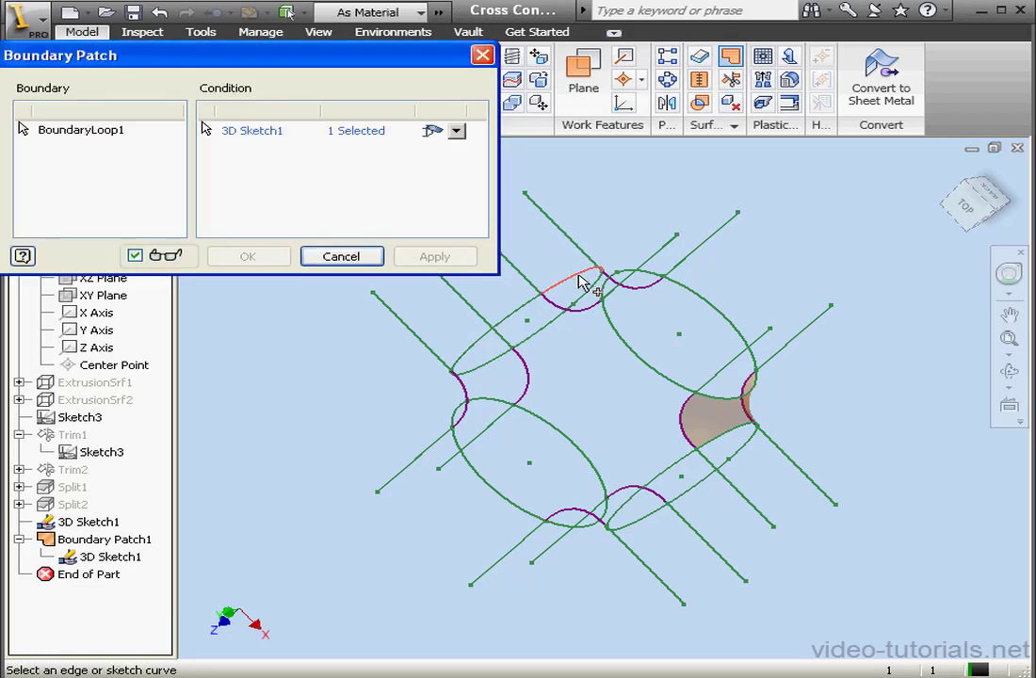
click(567, 308)
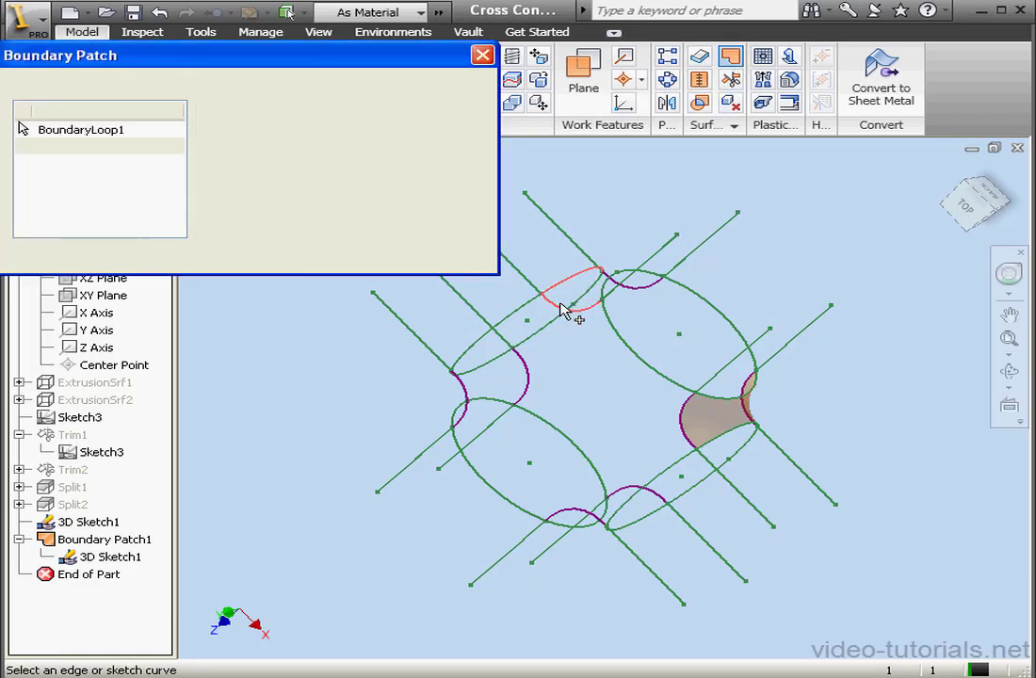
click(610, 288)
click(659, 280)
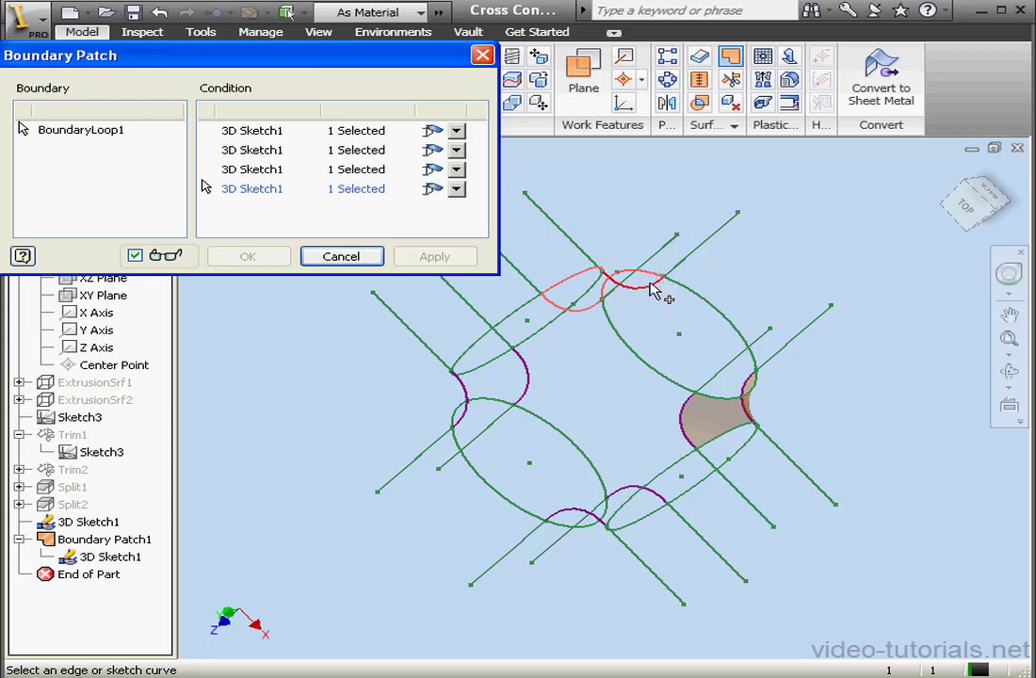
click(657, 281)
click(468, 262)
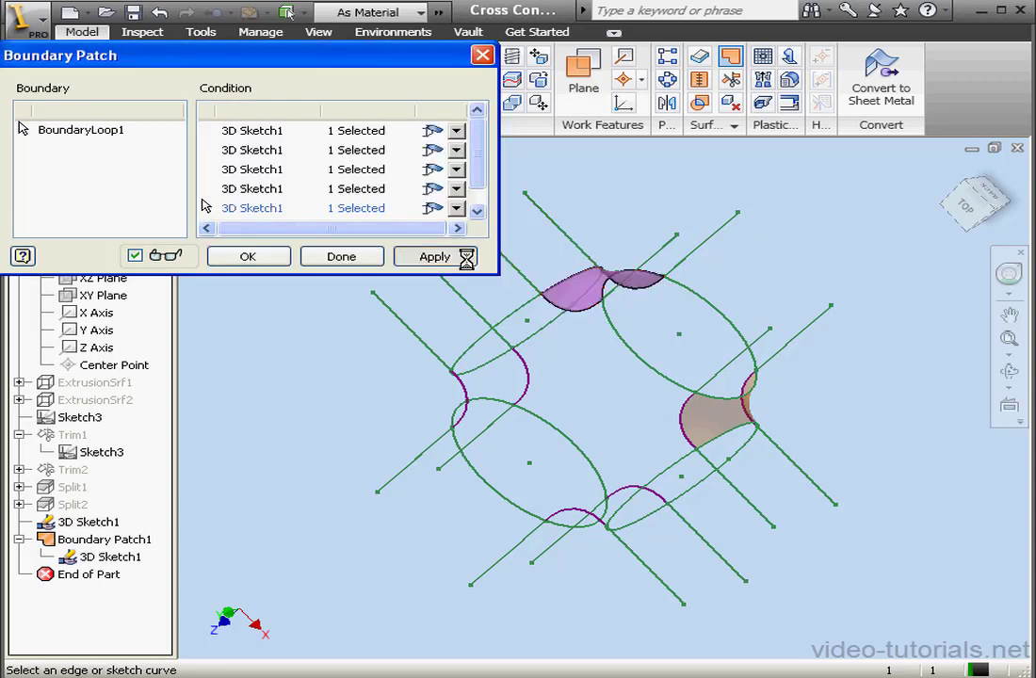
Step: Patch the left gap from its boundary arcs and curves
click(493, 367)
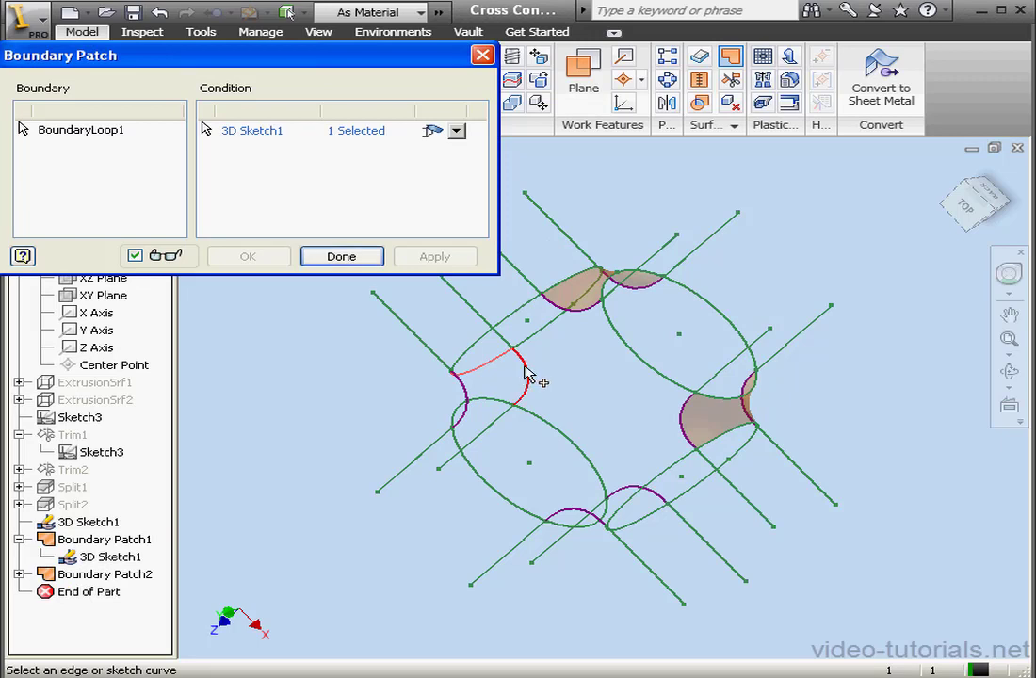
click(525, 375)
click(483, 400)
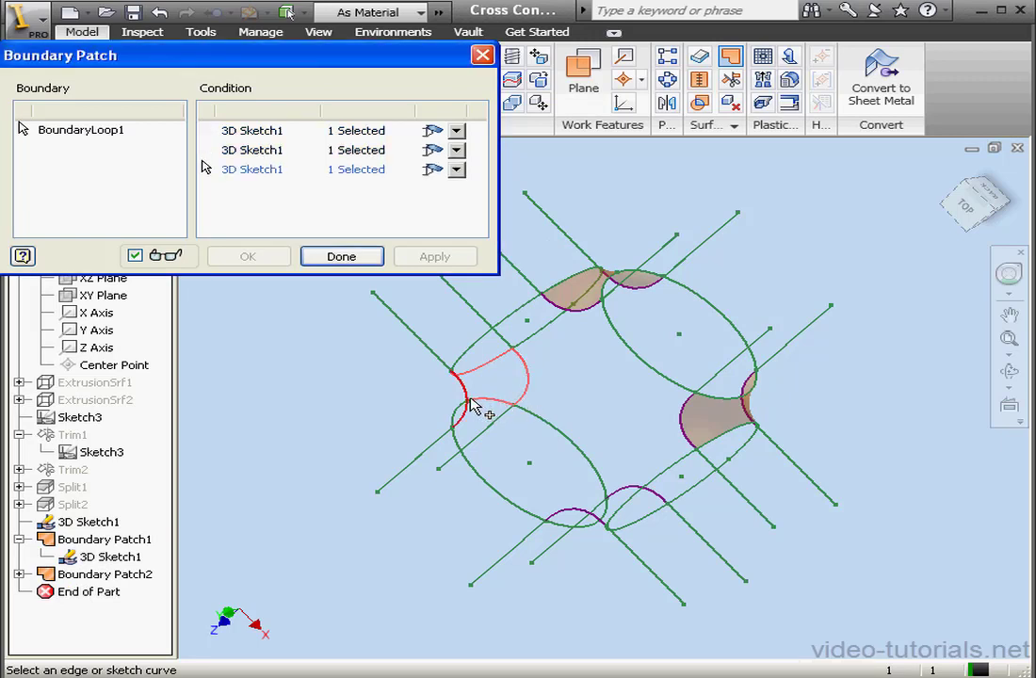
click(470, 401)
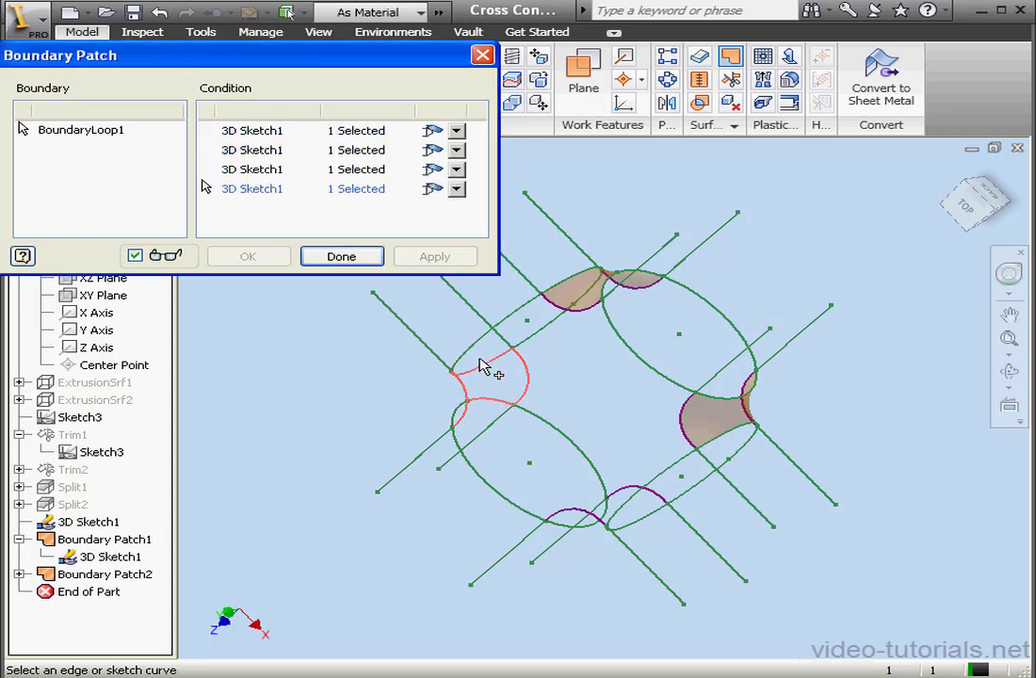
click(469, 420)
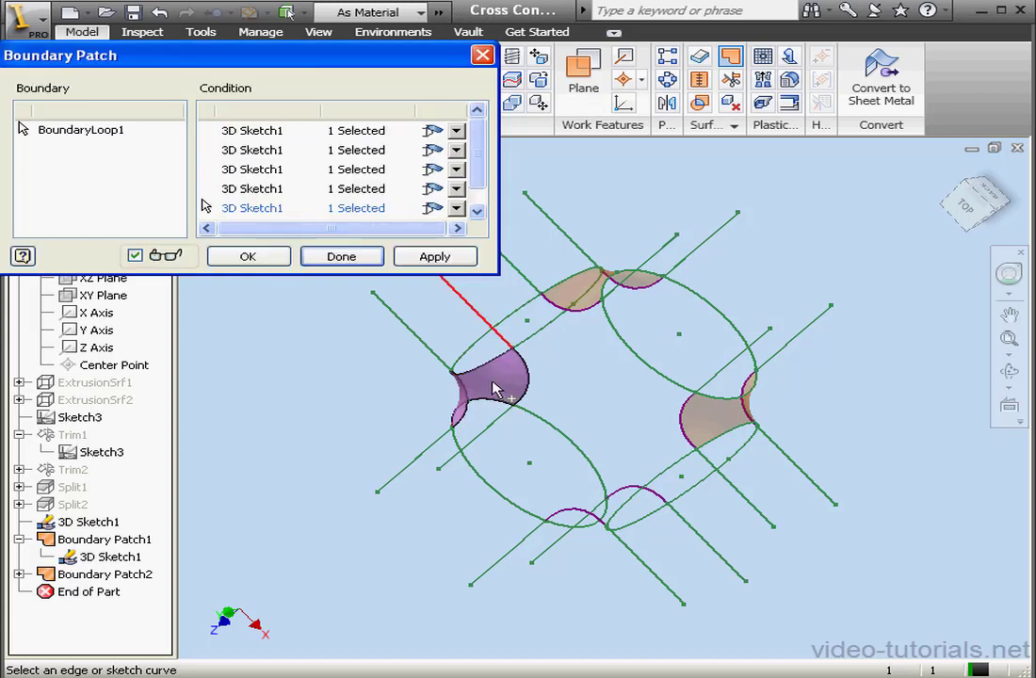
click(442, 256)
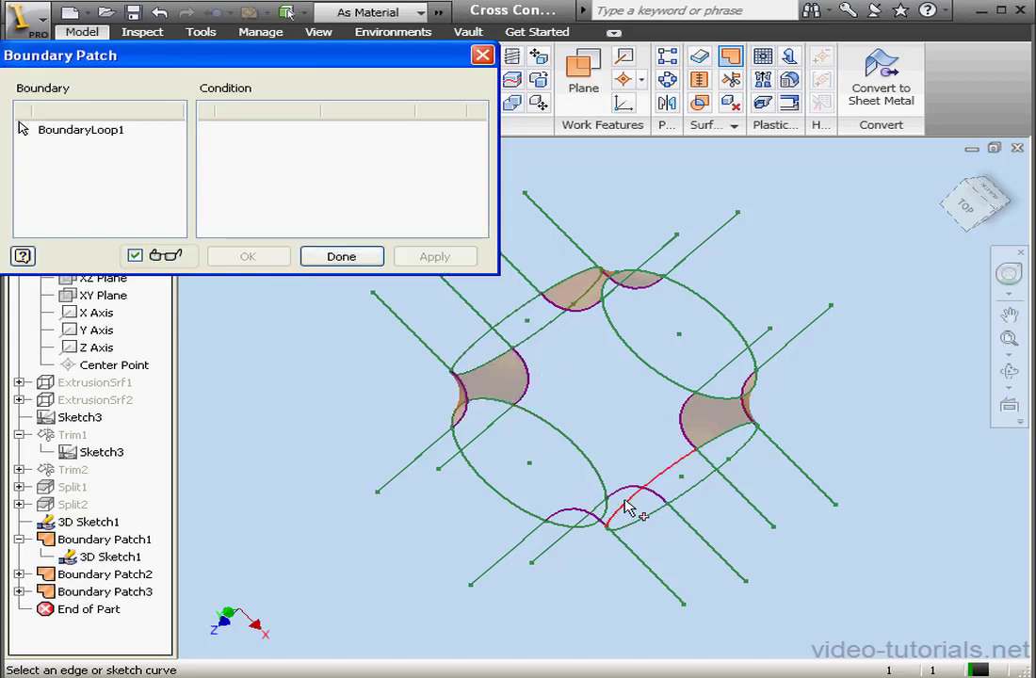
Step: Patch the bottom gap, orbiting the view to reach its lower boundary curves
click(659, 494)
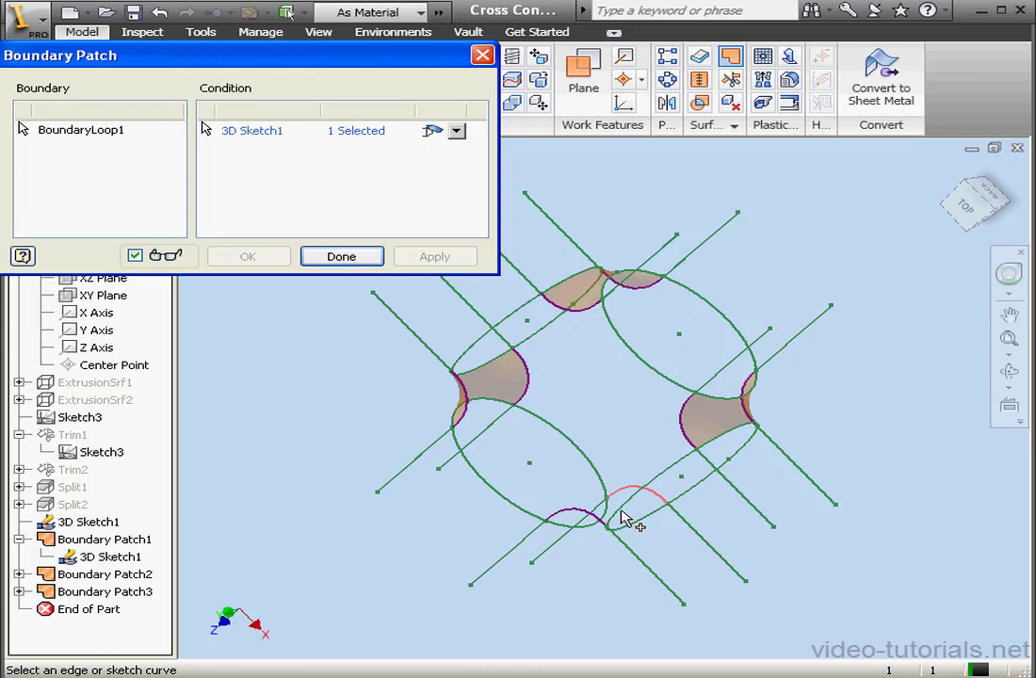
click(637, 523)
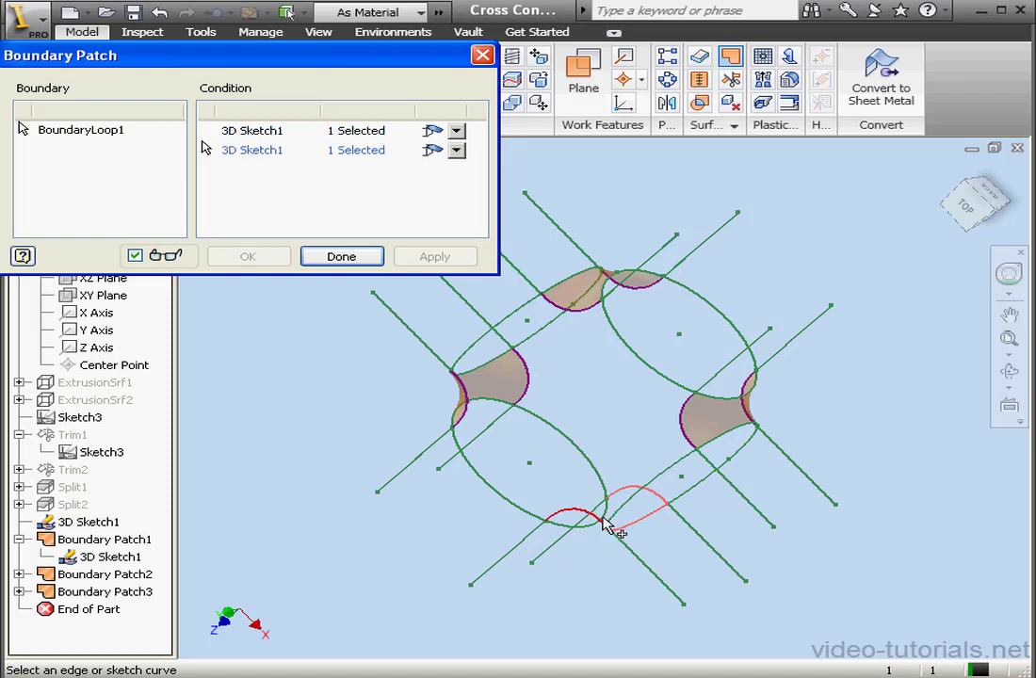
click(1009, 372)
mouse_move(757, 472)
mouse_down()
mouse_move(628, 514)
mouse_move(636, 558)
mouse_move(682, 565)
mouse_move(661, 581)
mouse_move(662, 566)
mouse_up()
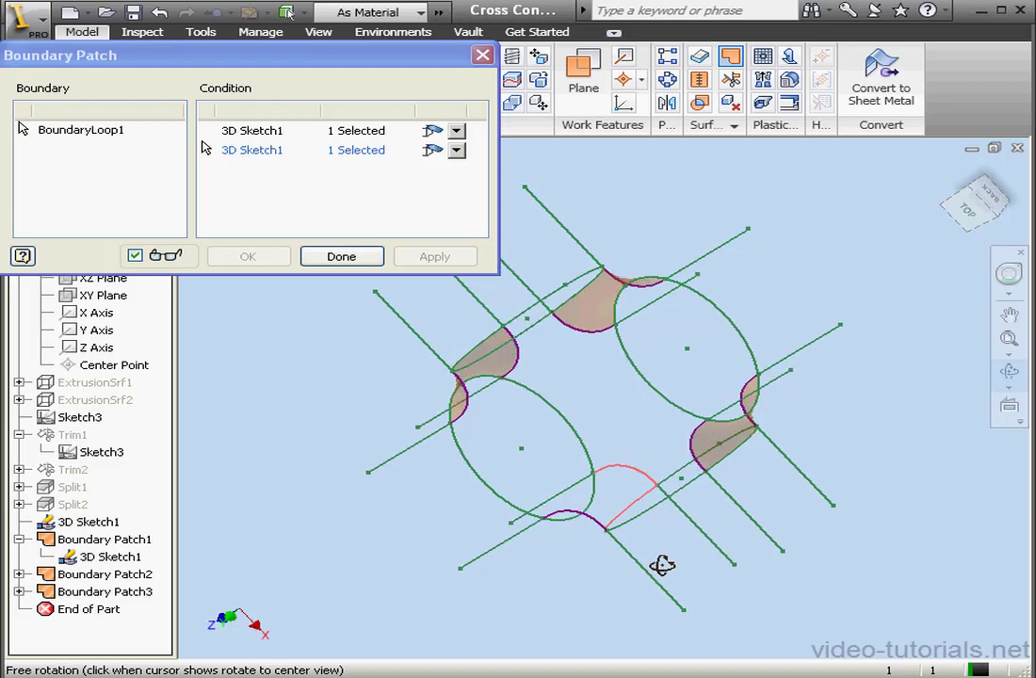
click(1009, 372)
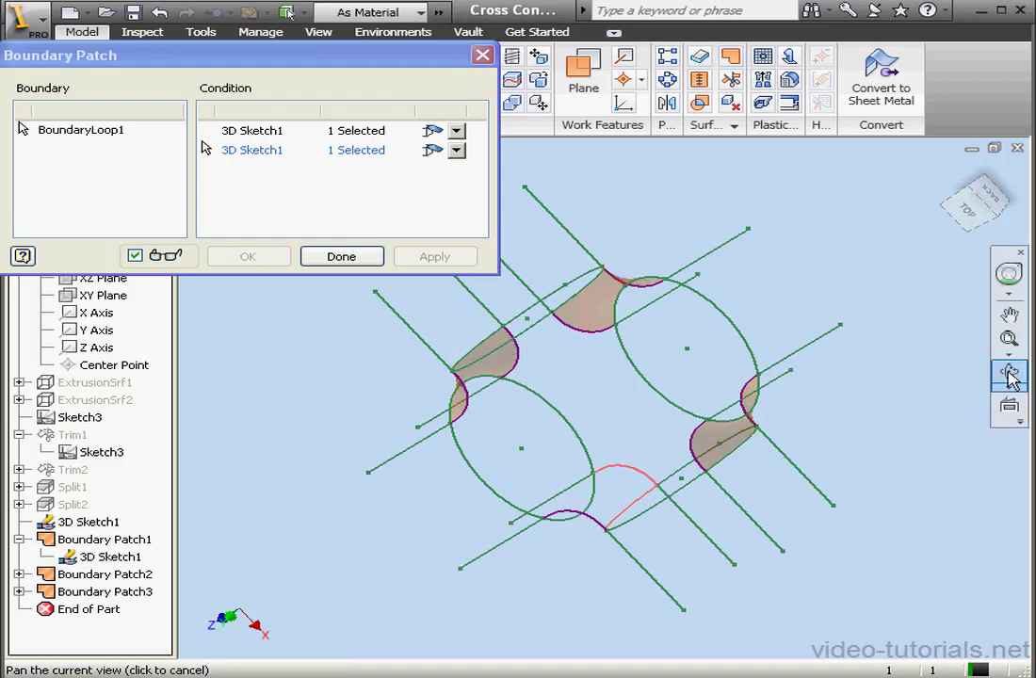
click(599, 526)
click(606, 487)
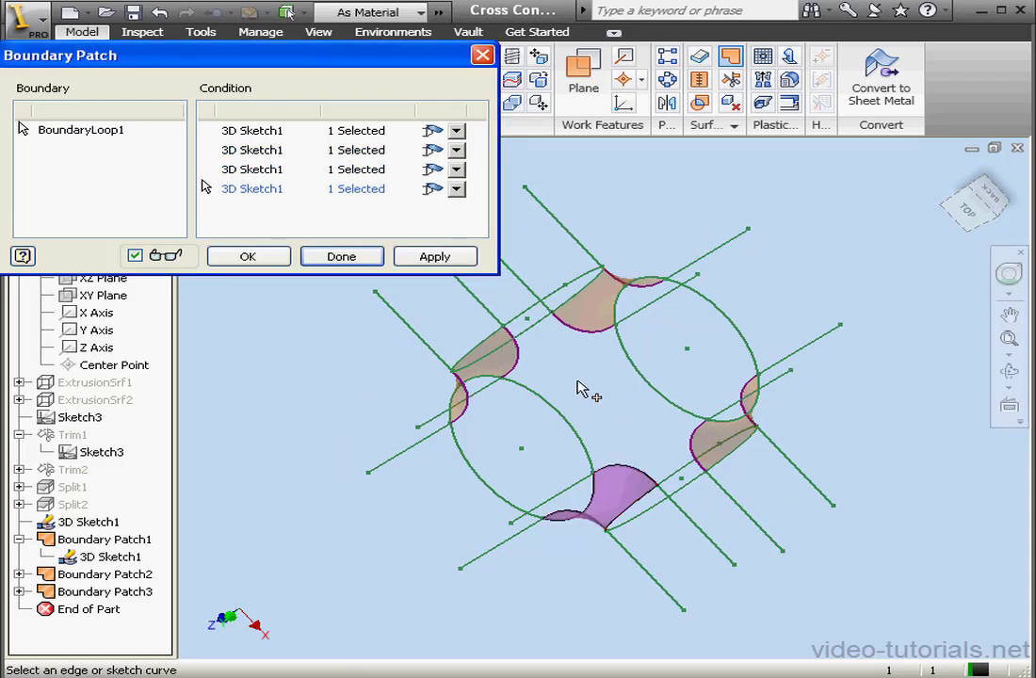
click(441, 264)
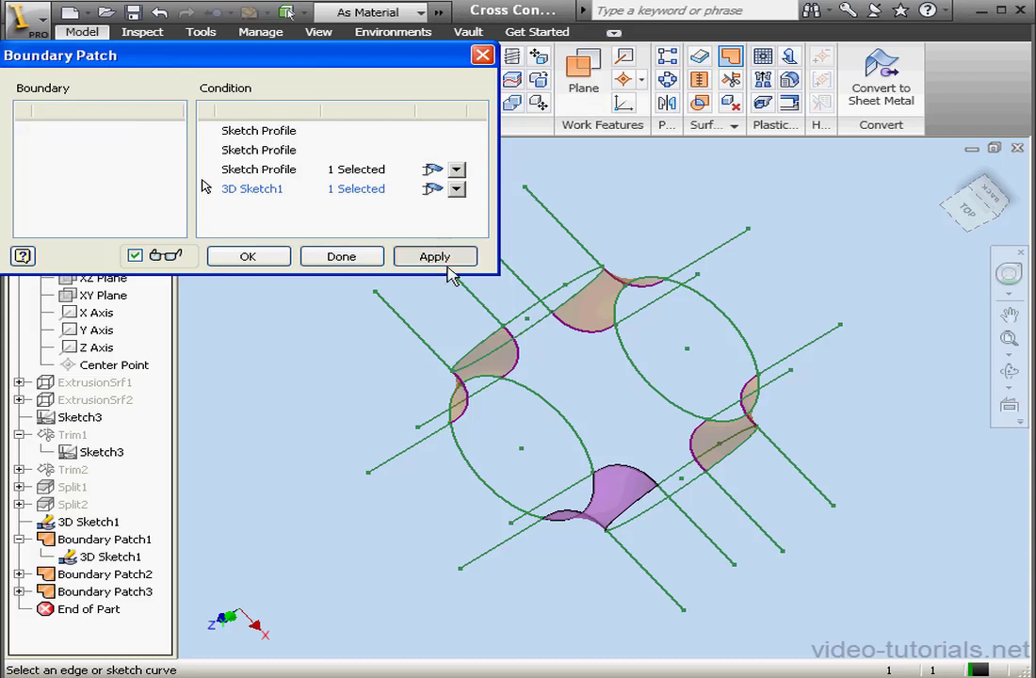
Step: Start a new boundary patch around the central opening, alternating four sketch lines with four corner-patch edges
click(360, 260)
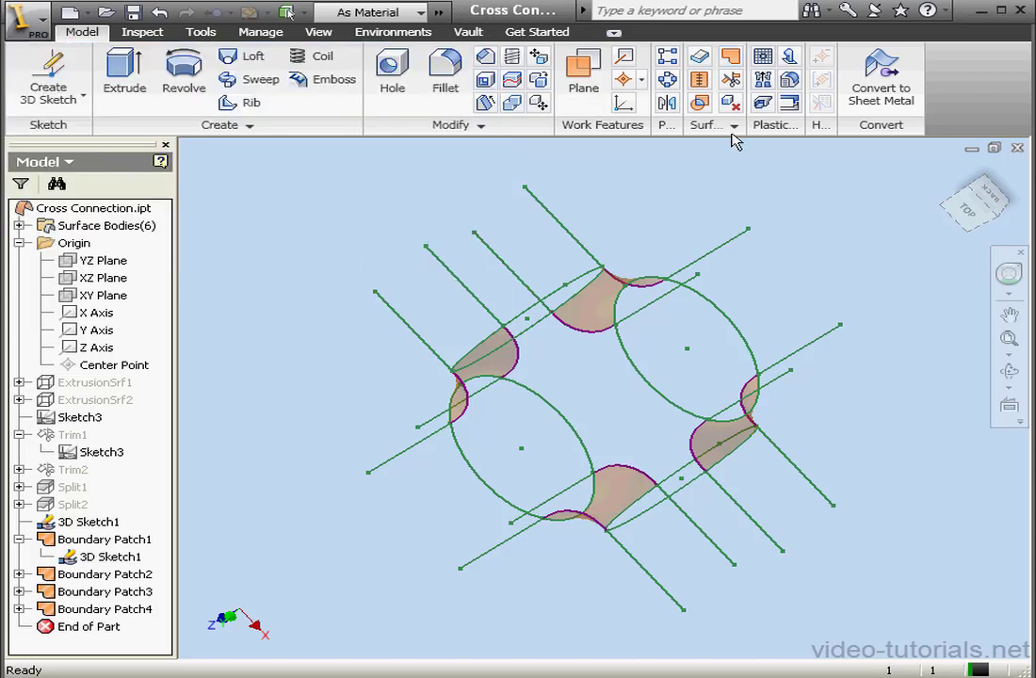
click(730, 60)
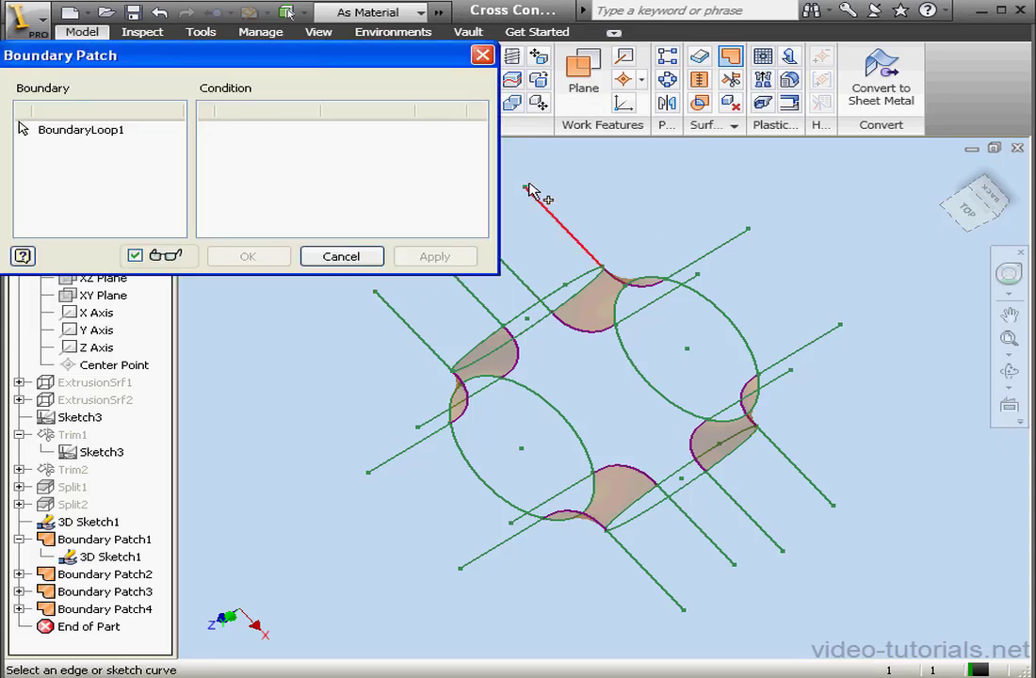
click(523, 329)
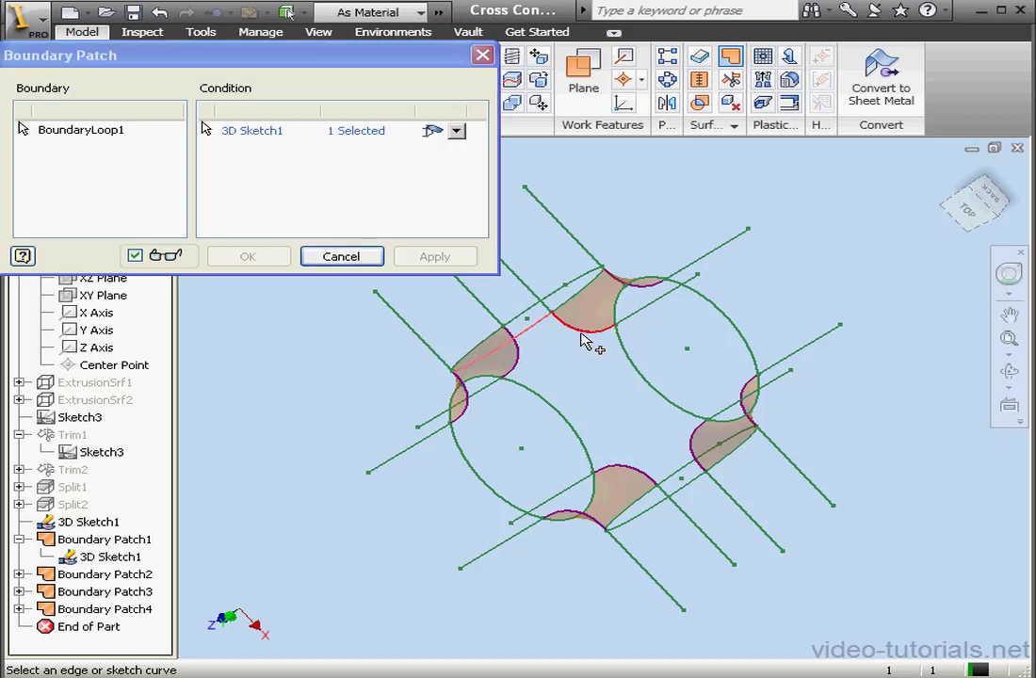
click(626, 359)
click(664, 410)
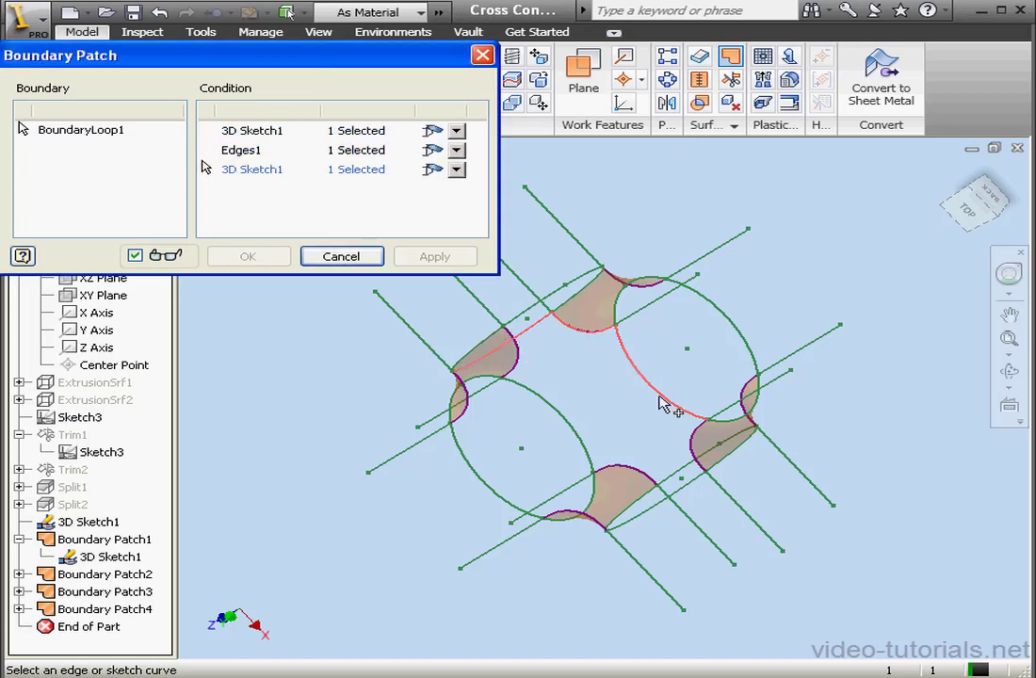
click(692, 445)
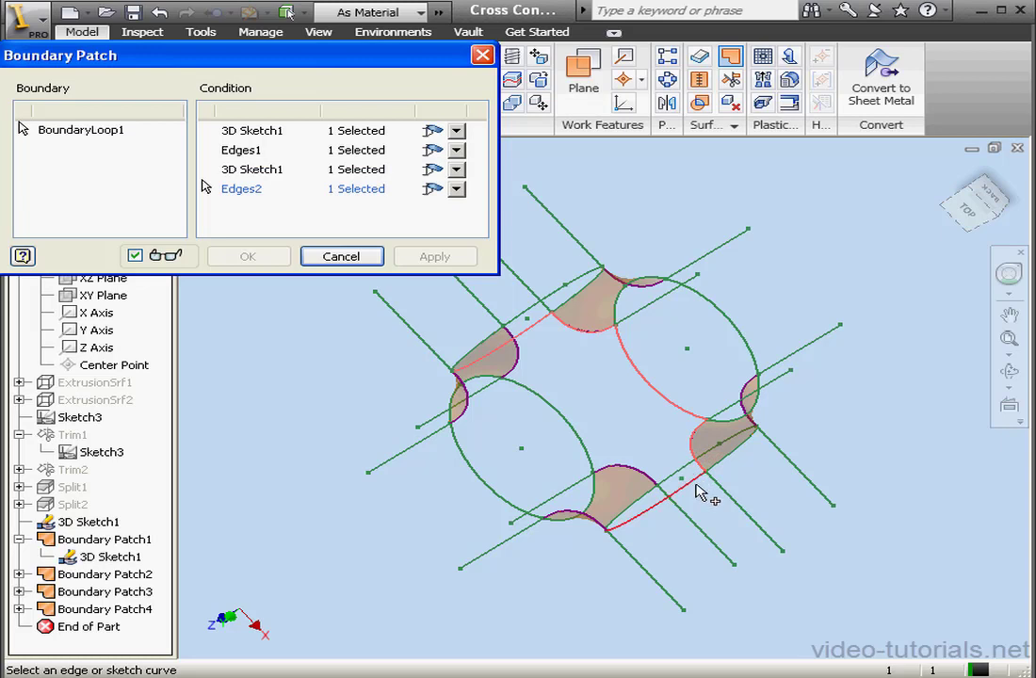
click(691, 483)
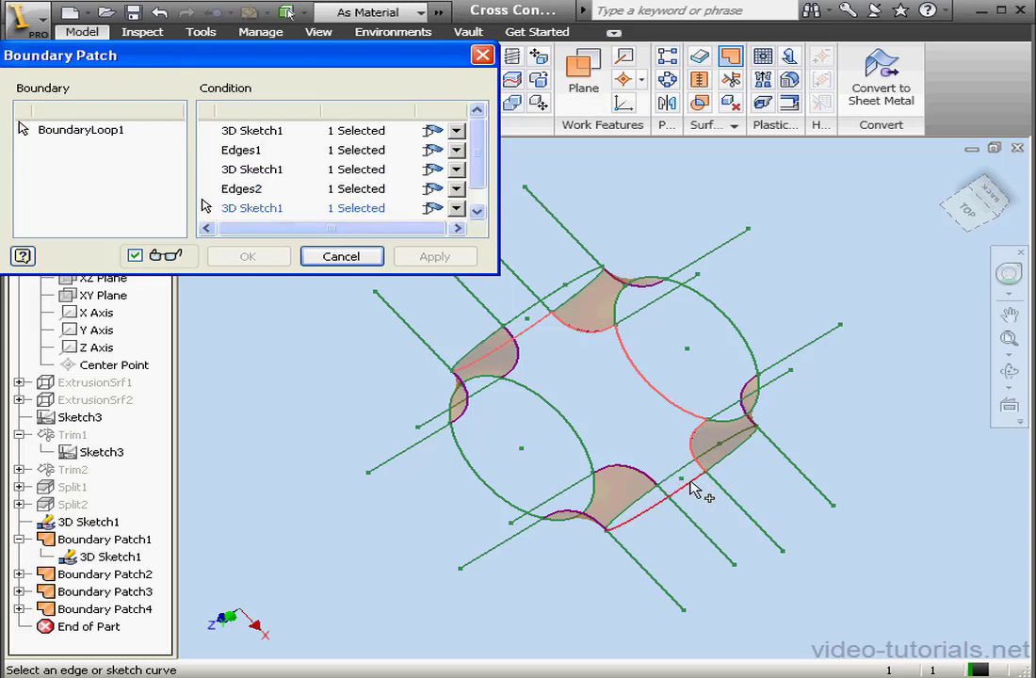
click(606, 531)
click(466, 425)
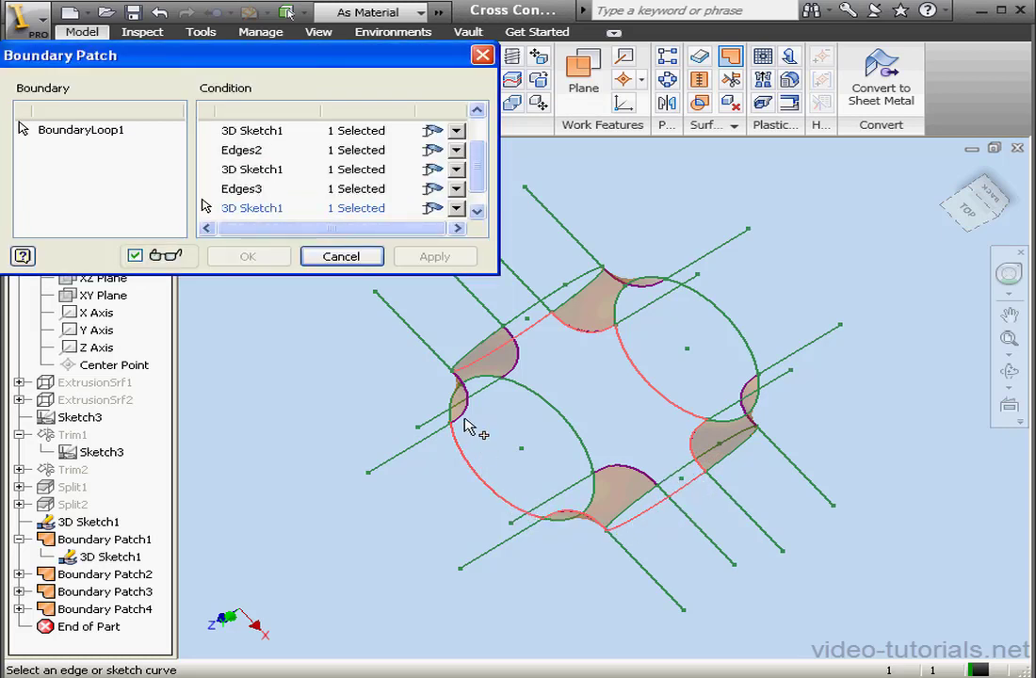
click(470, 415)
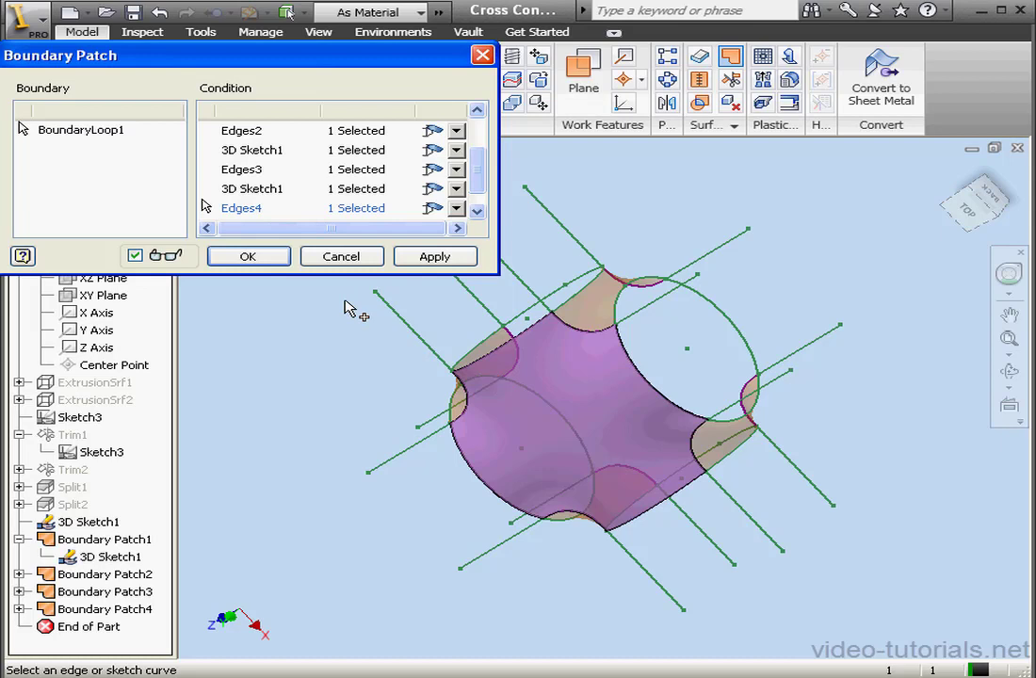
Step: Set the patch's Edges2 and Edges3 boundary conditions to Tangent
click(456, 134)
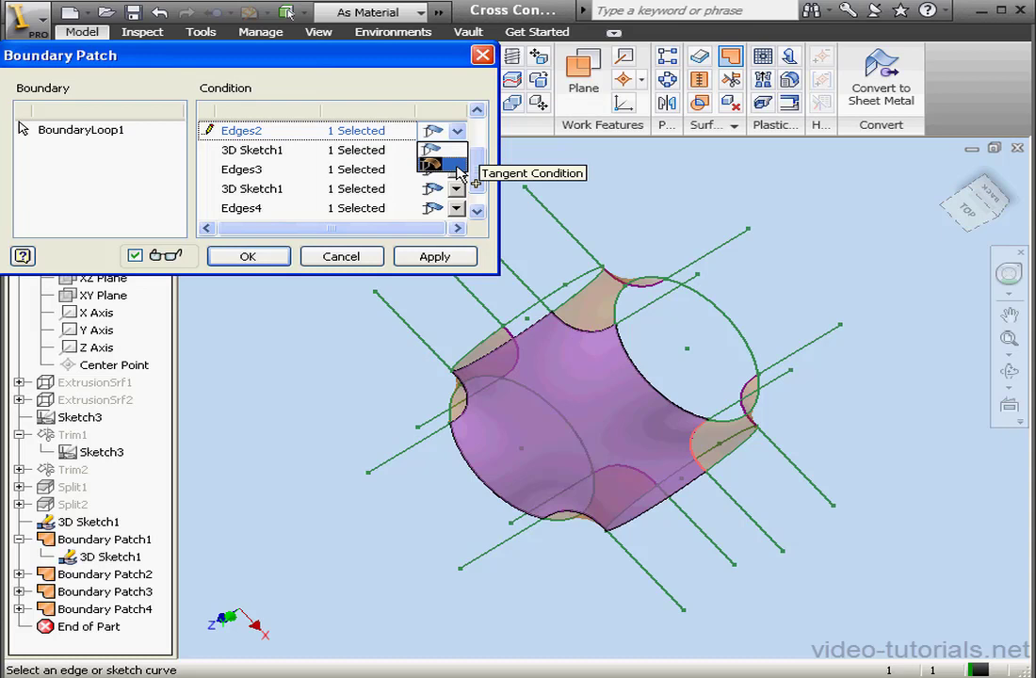
click(457, 166)
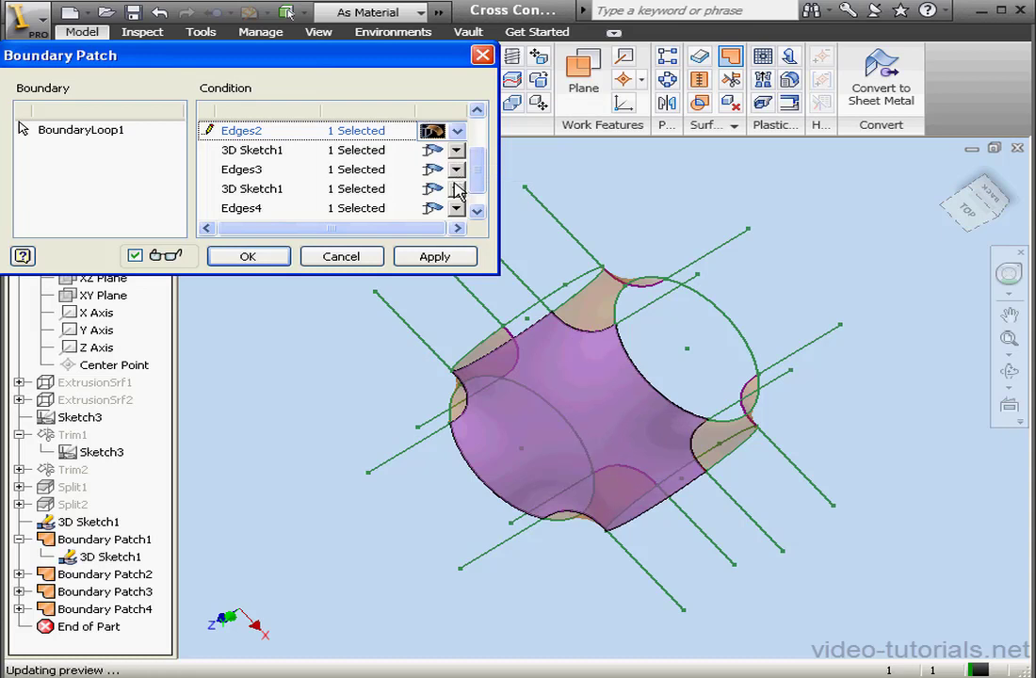
click(458, 170)
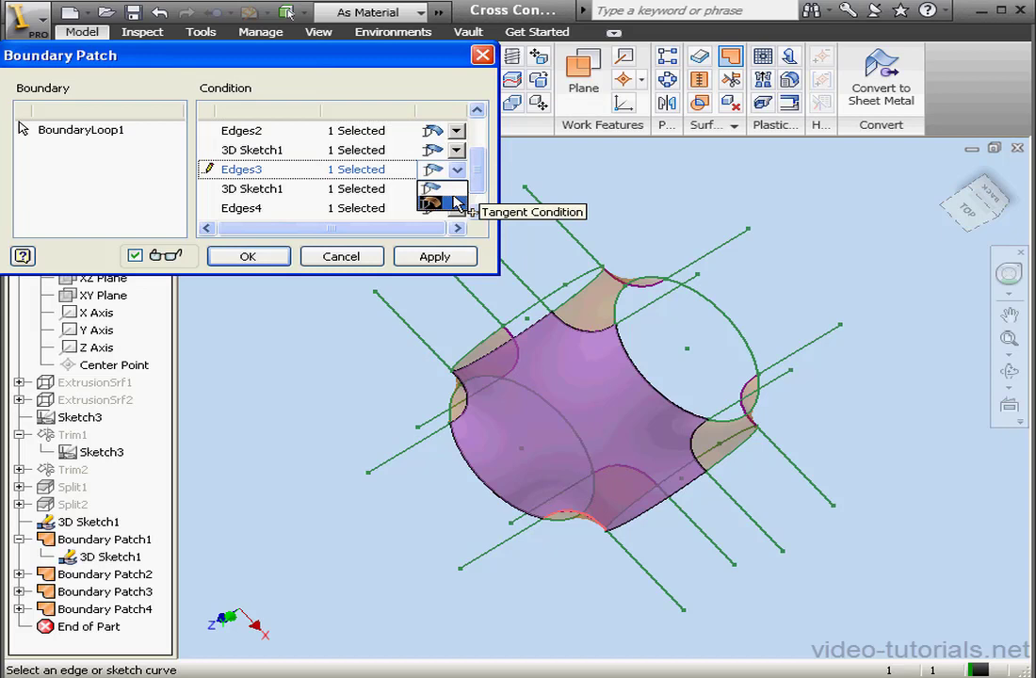
click(452, 194)
click(478, 211)
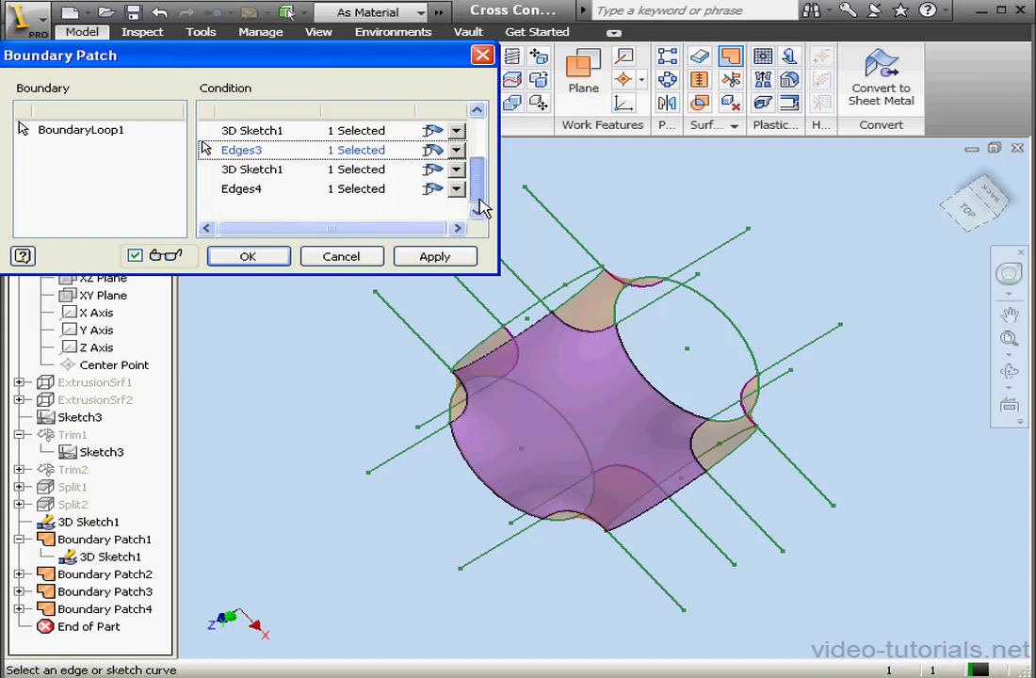
Step: Make Edges4 and Edges1 tangent too and create Boundary Patch5
click(458, 191)
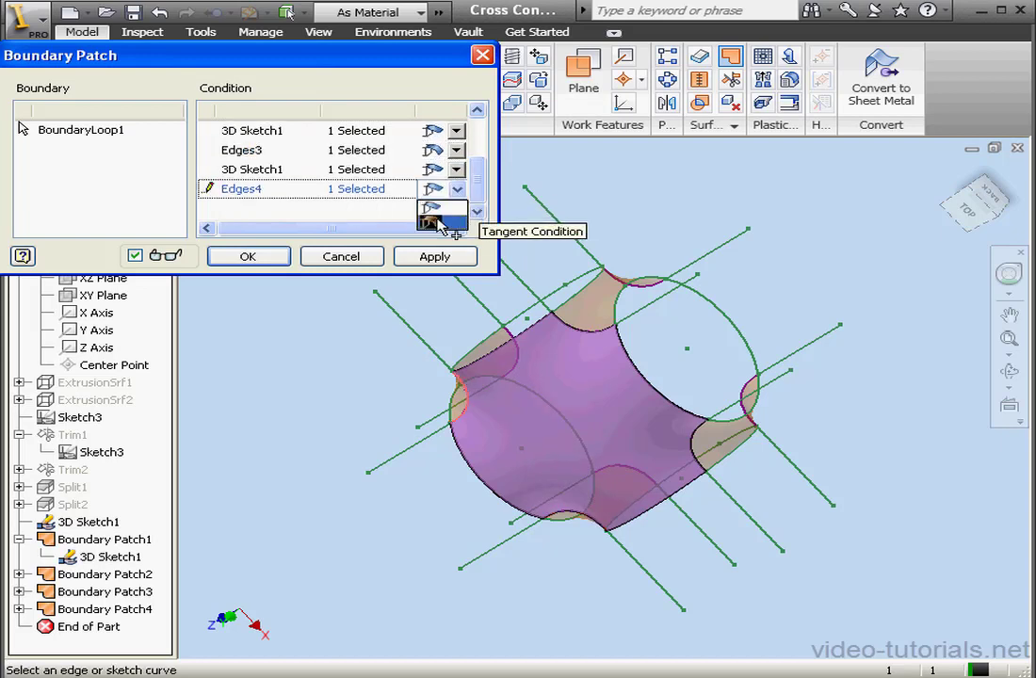
click(456, 215)
drag(477, 196, 479, 146)
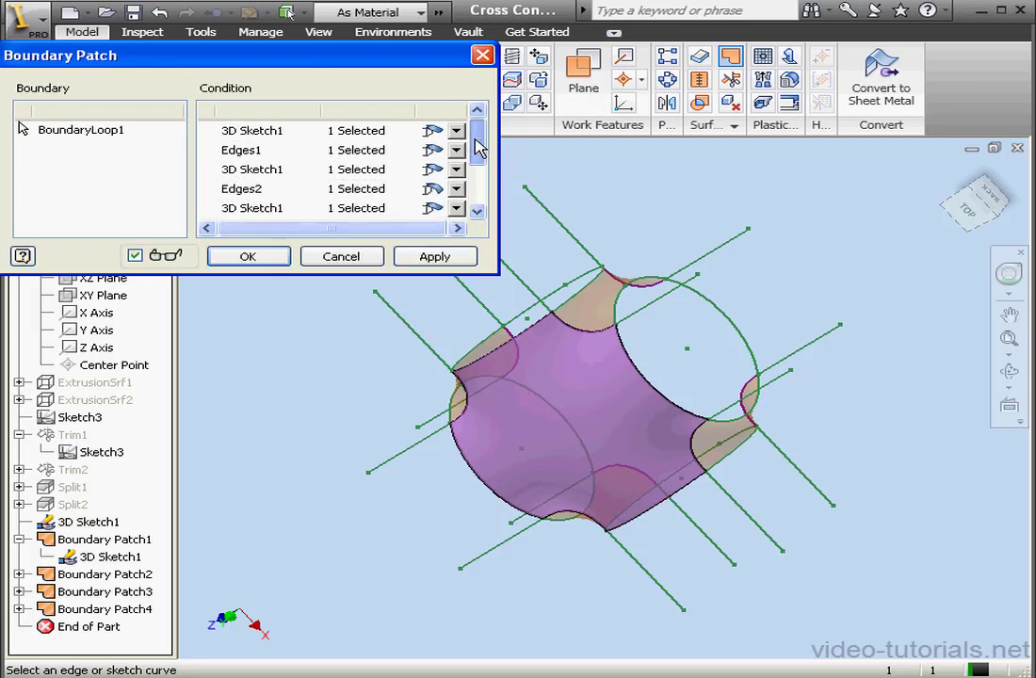
click(456, 152)
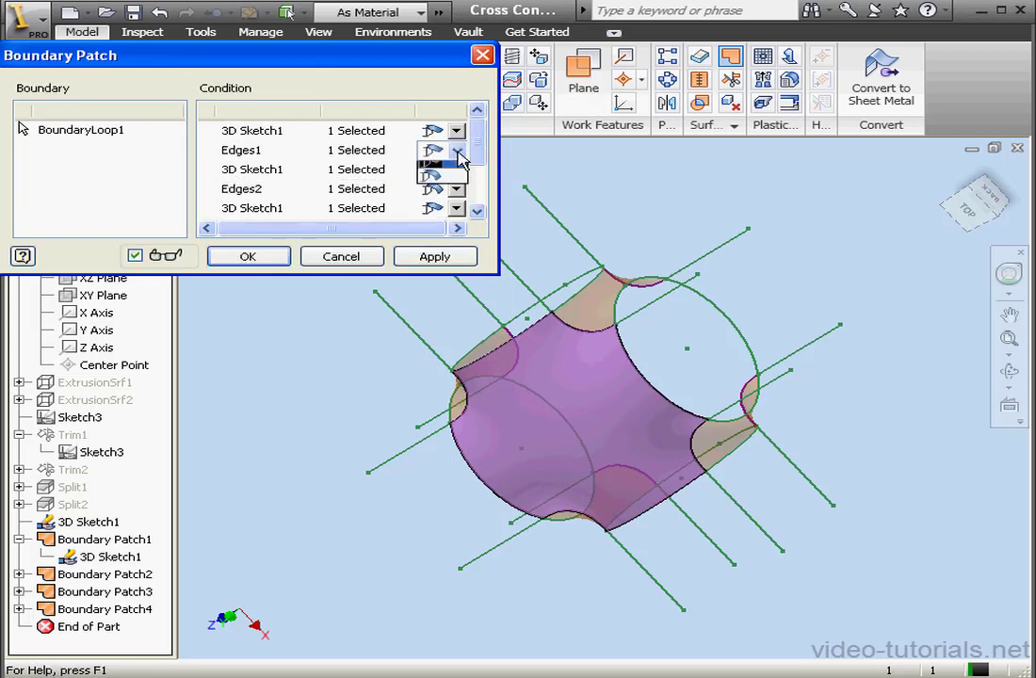
click(449, 177)
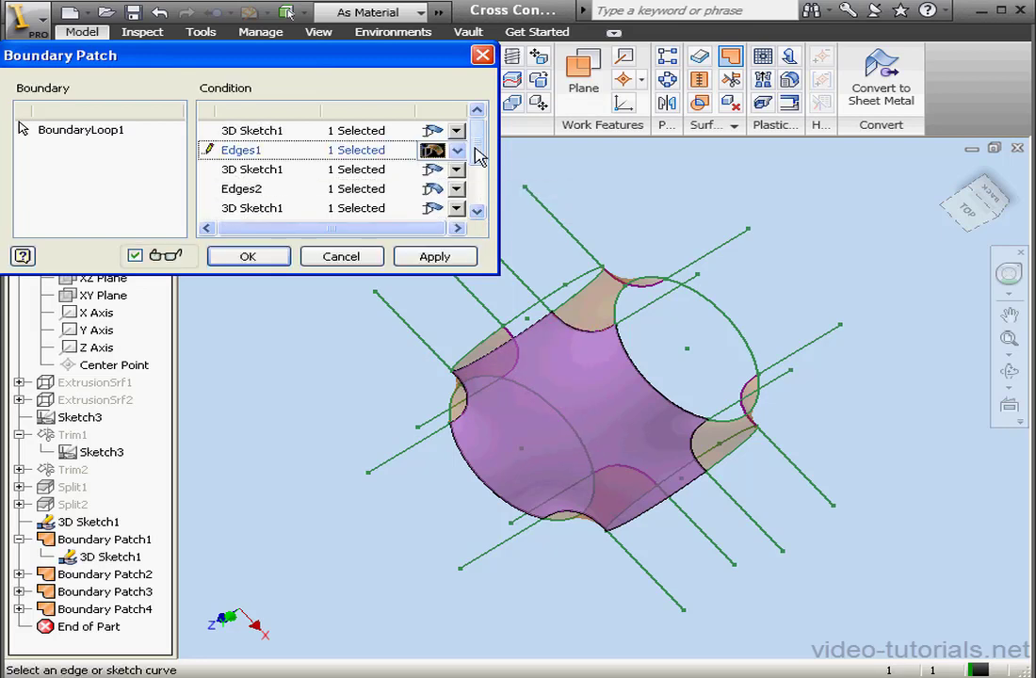
click(455, 258)
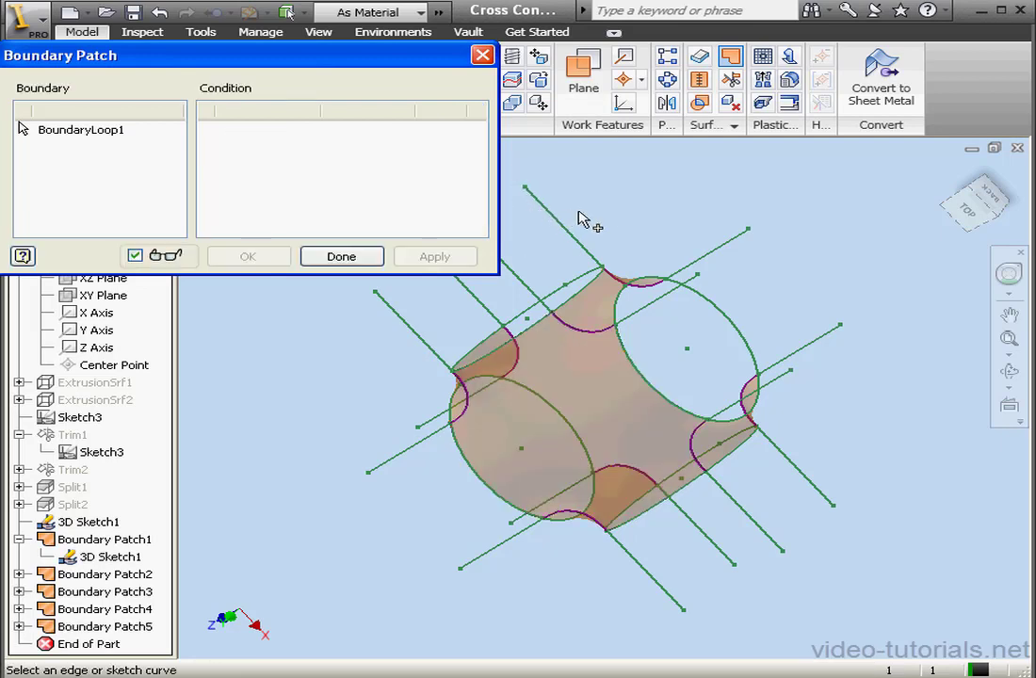
Step: Pick the first curves and edge of the upper-right gap, removing a wrongly chosen sketch curve
click(736, 330)
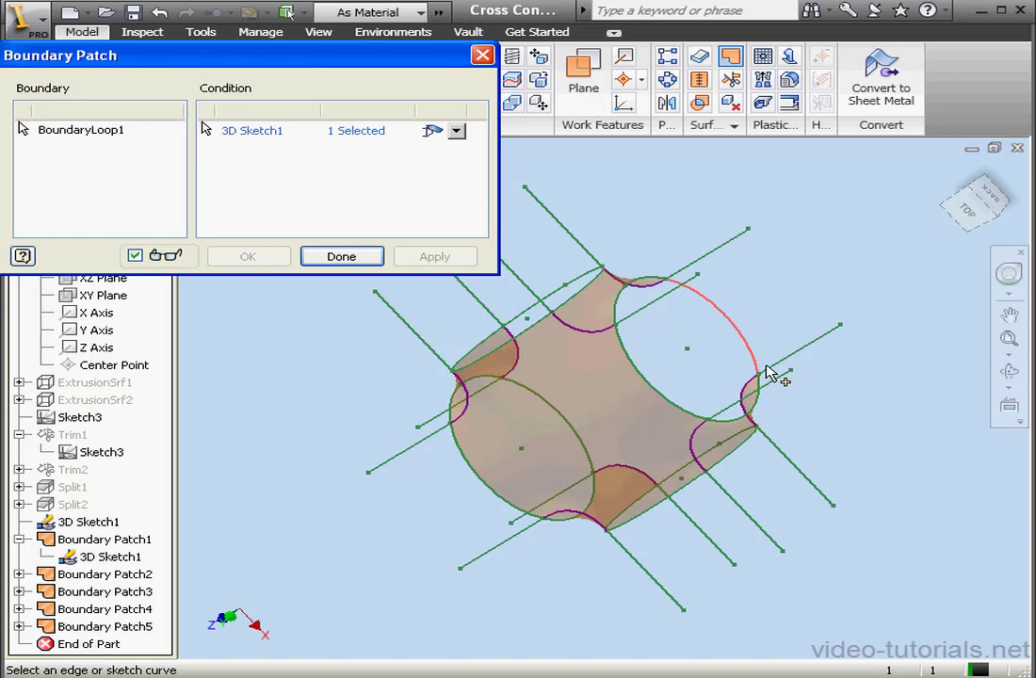
click(751, 396)
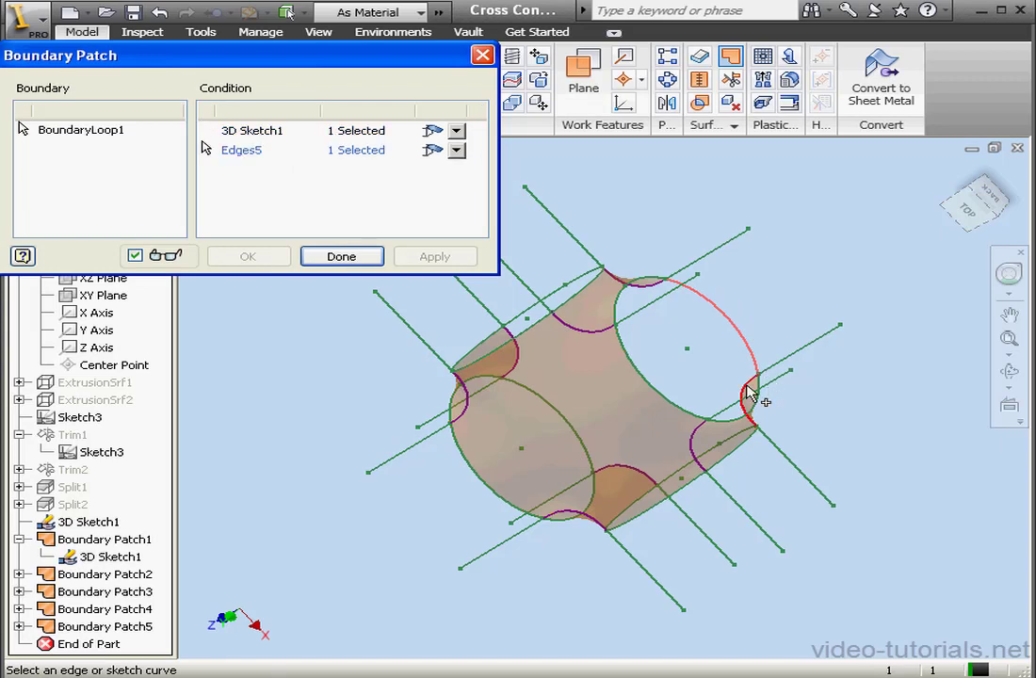
click(751, 452)
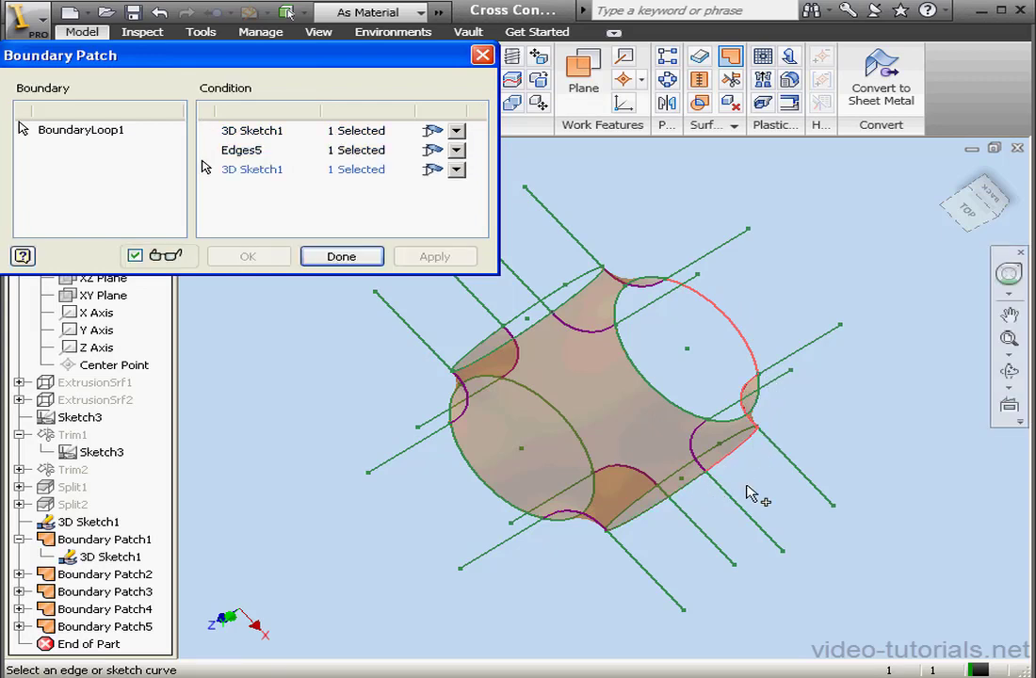
click(1009, 371)
drag(758, 446, 444, 448)
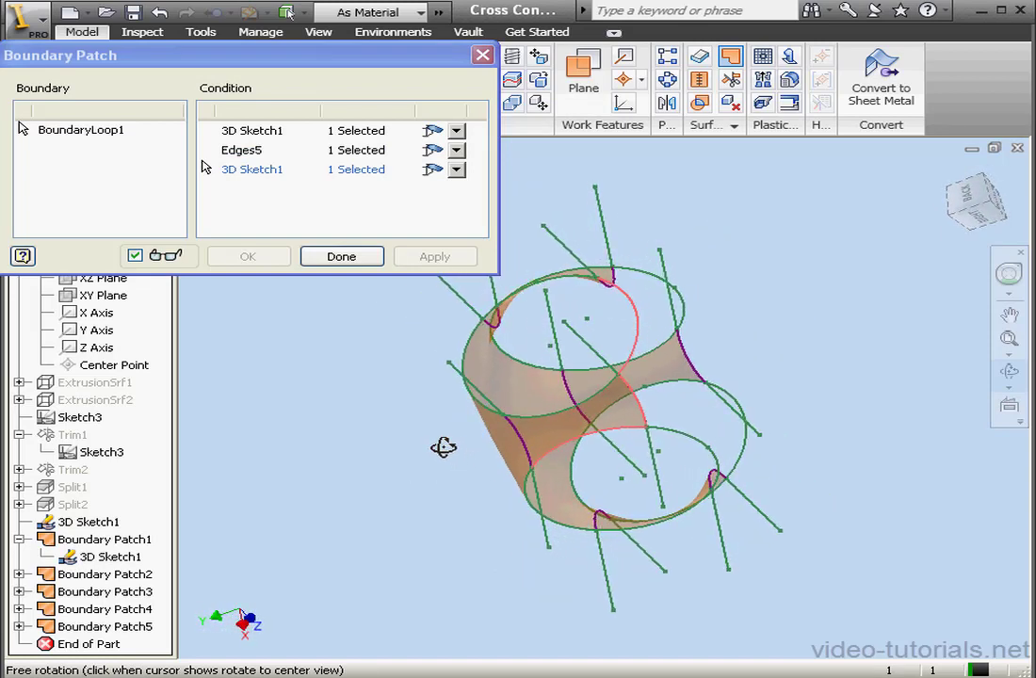
click(1009, 372)
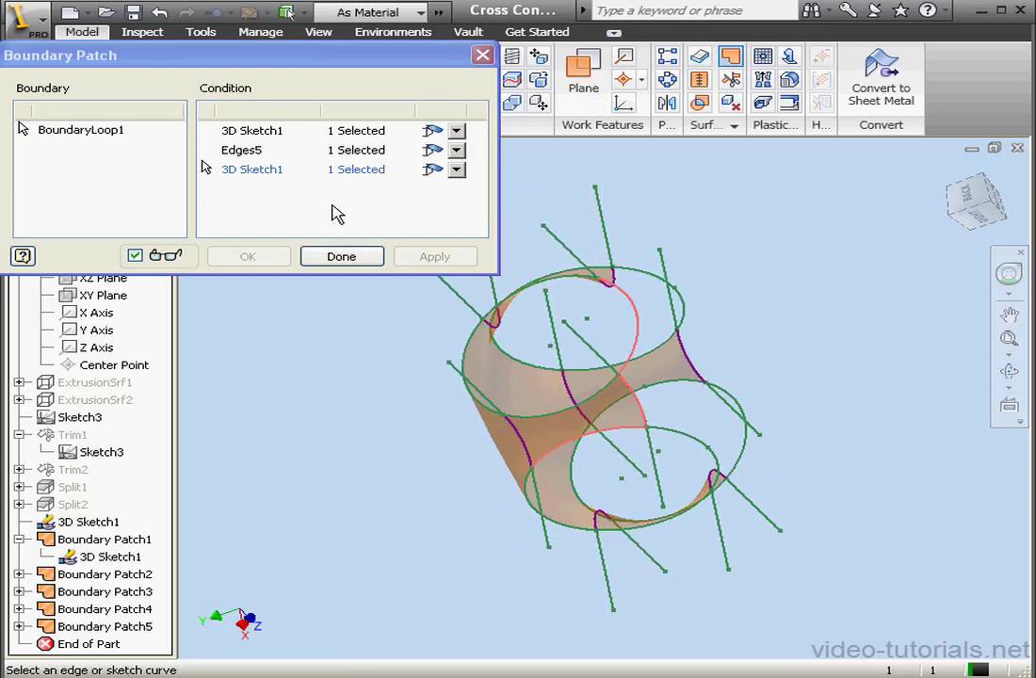
click(280, 173)
key(Delete)
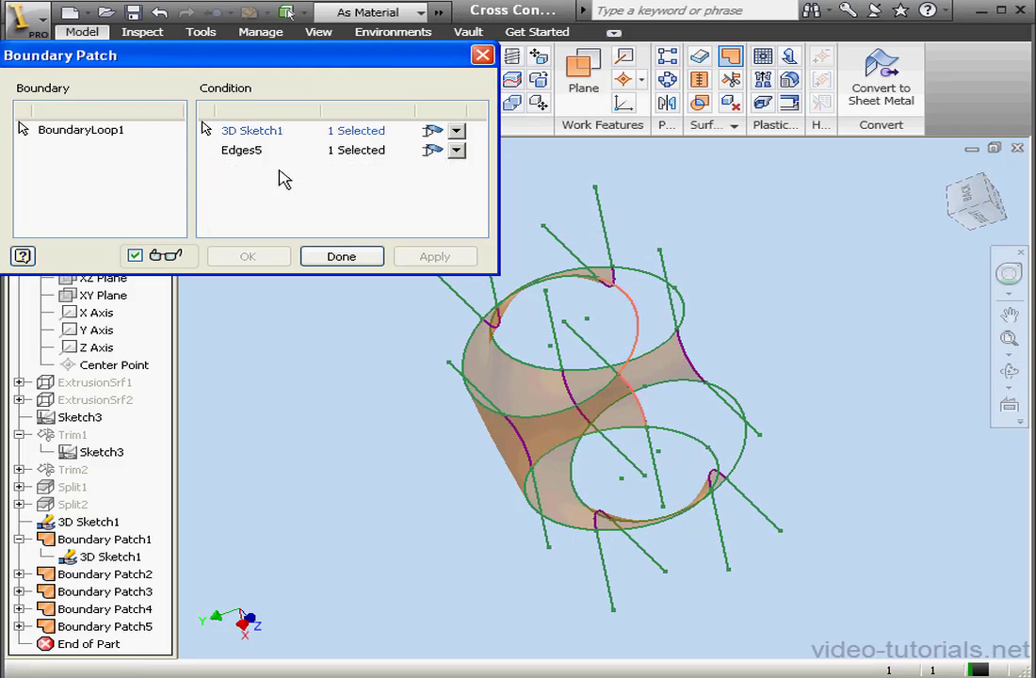
Step: Close the loop with the remaining curves, circular edge and upper-right arc, then create the patch
click(697, 441)
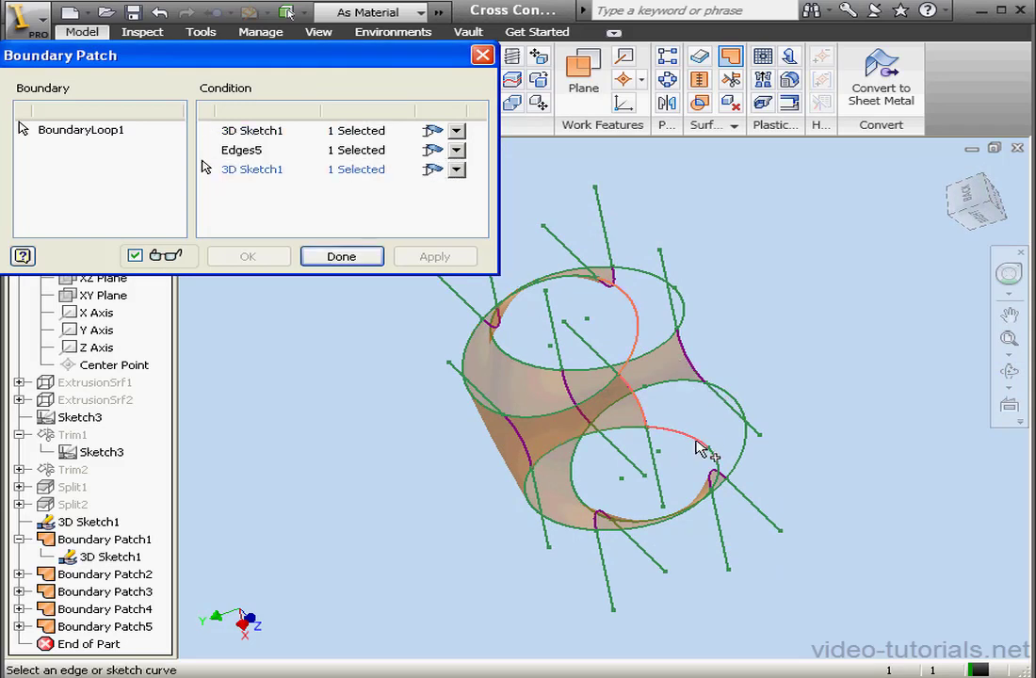
click(739, 468)
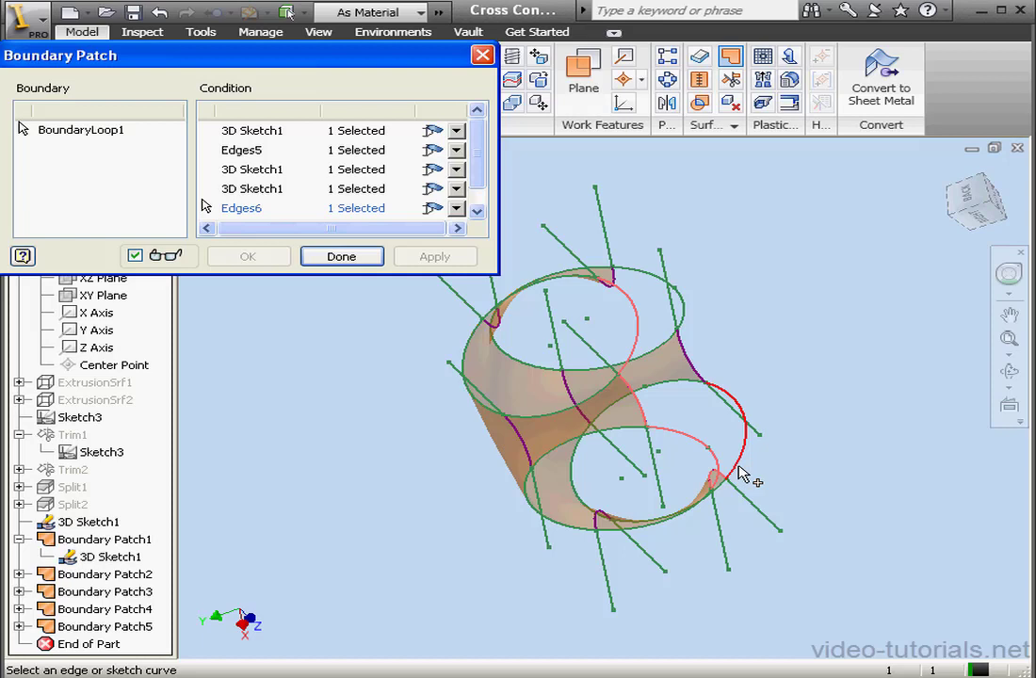
click(741, 473)
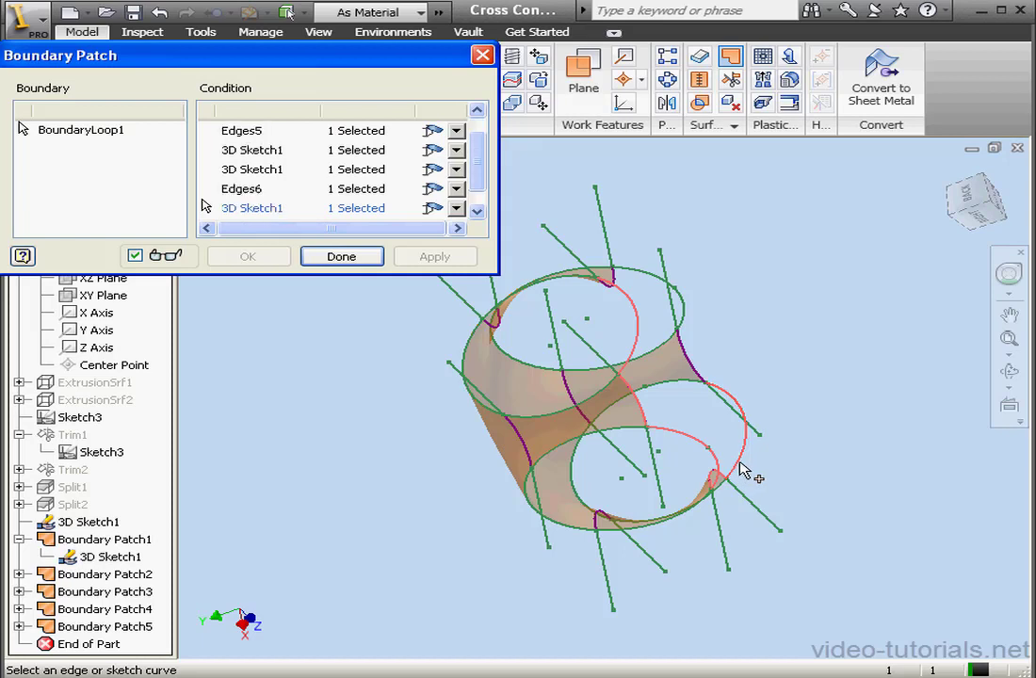
click(702, 368)
click(680, 305)
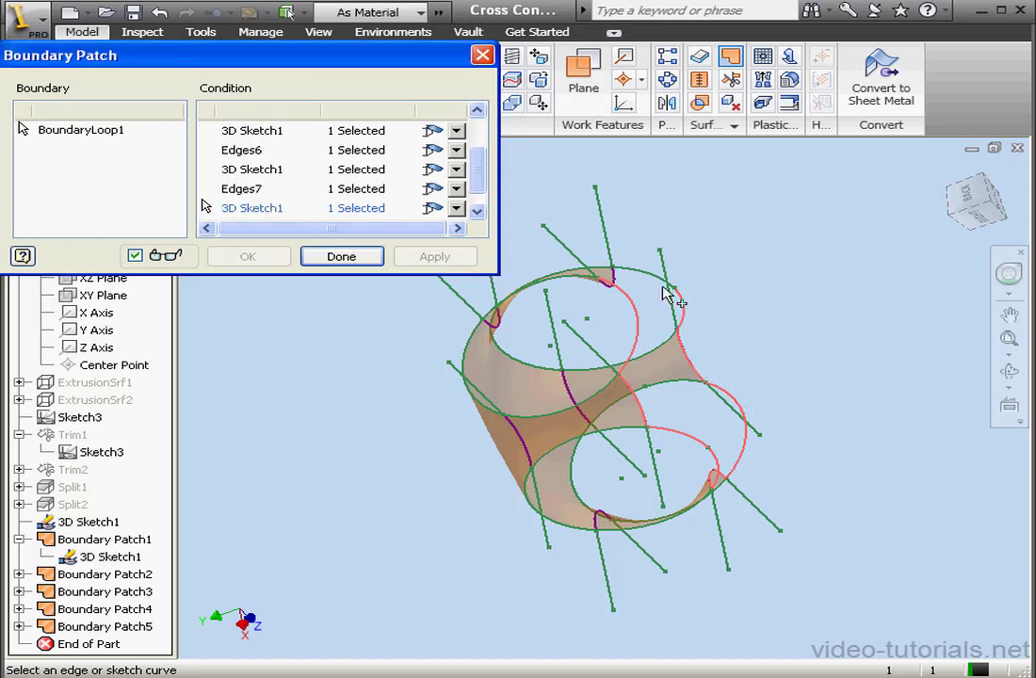
click(614, 282)
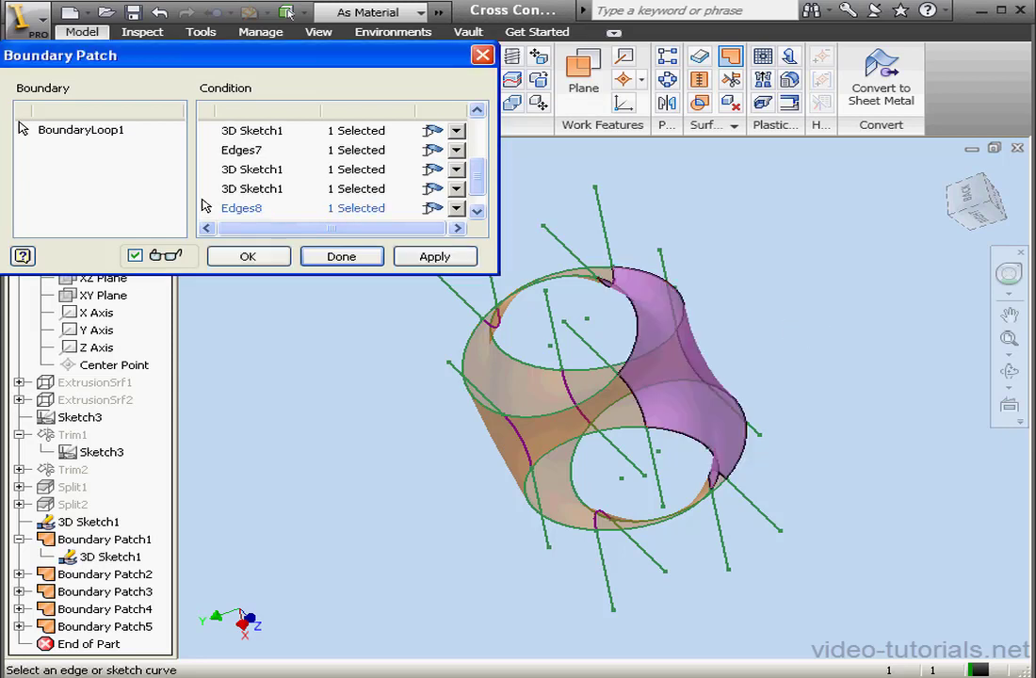
click(428, 256)
click(341, 256)
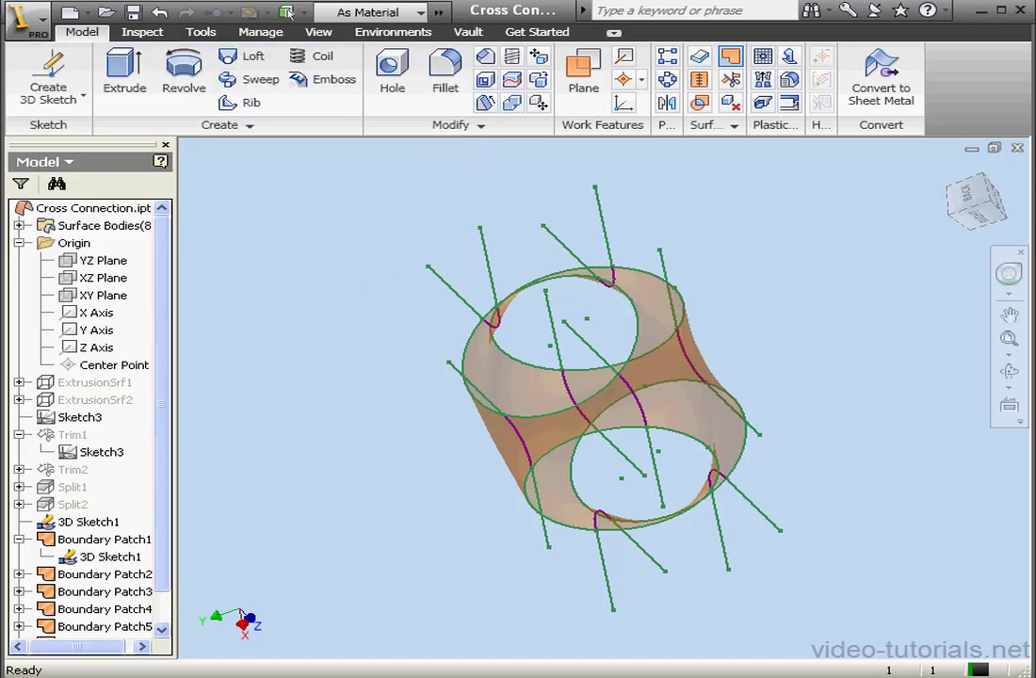
Step: Inspect the patches, then turn off visibility of 3D Sketch1
click(1009, 371)
drag(625, 414, 784, 256)
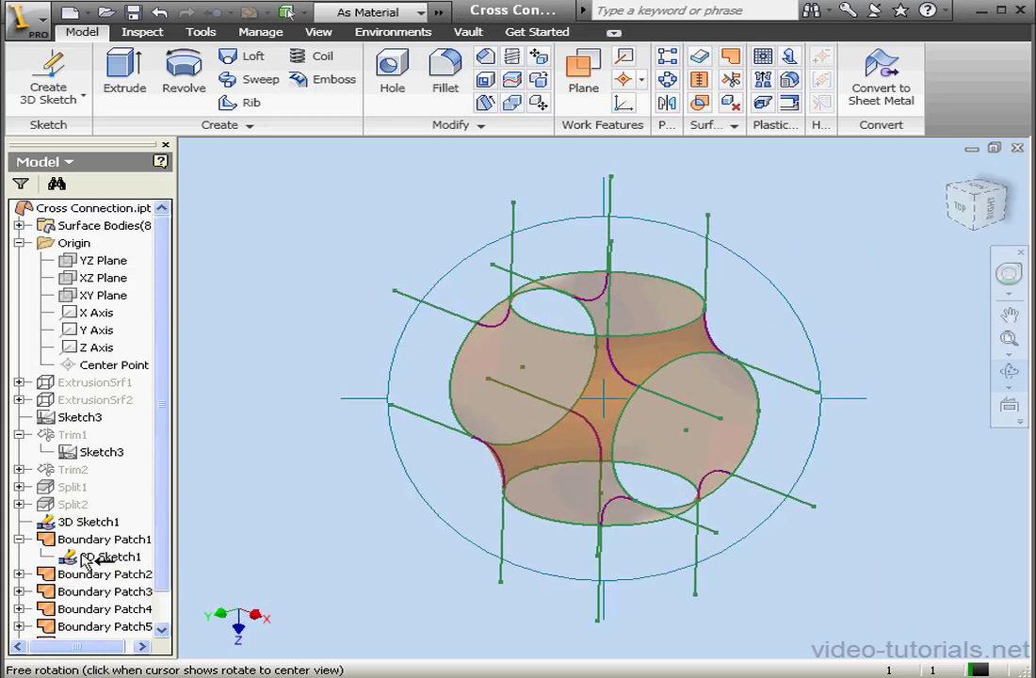
key(Escape)
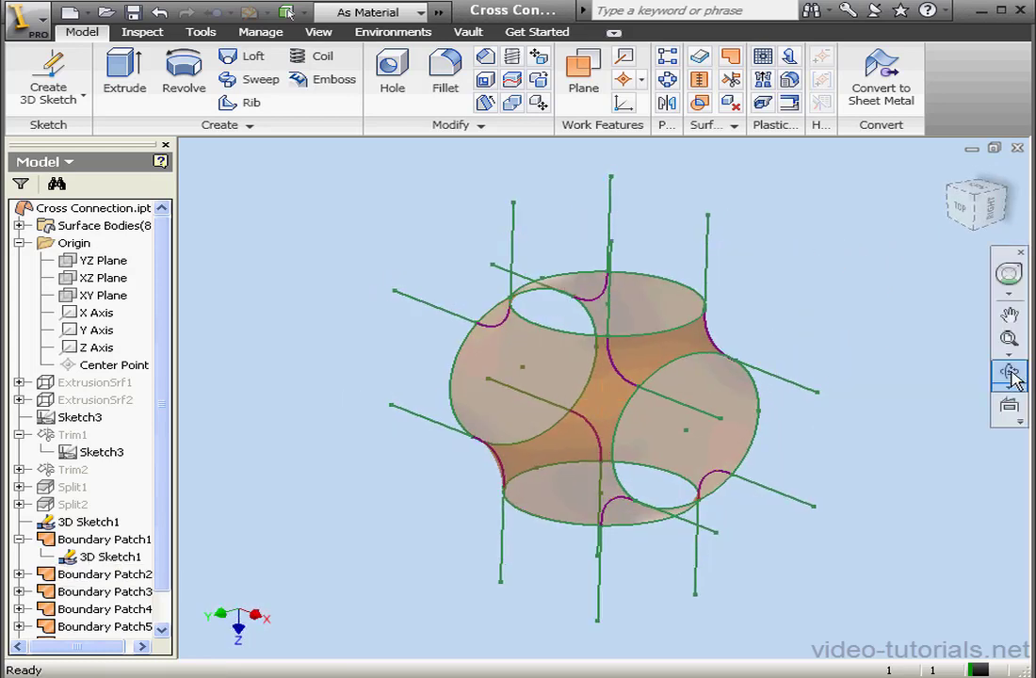
right_click(83, 557)
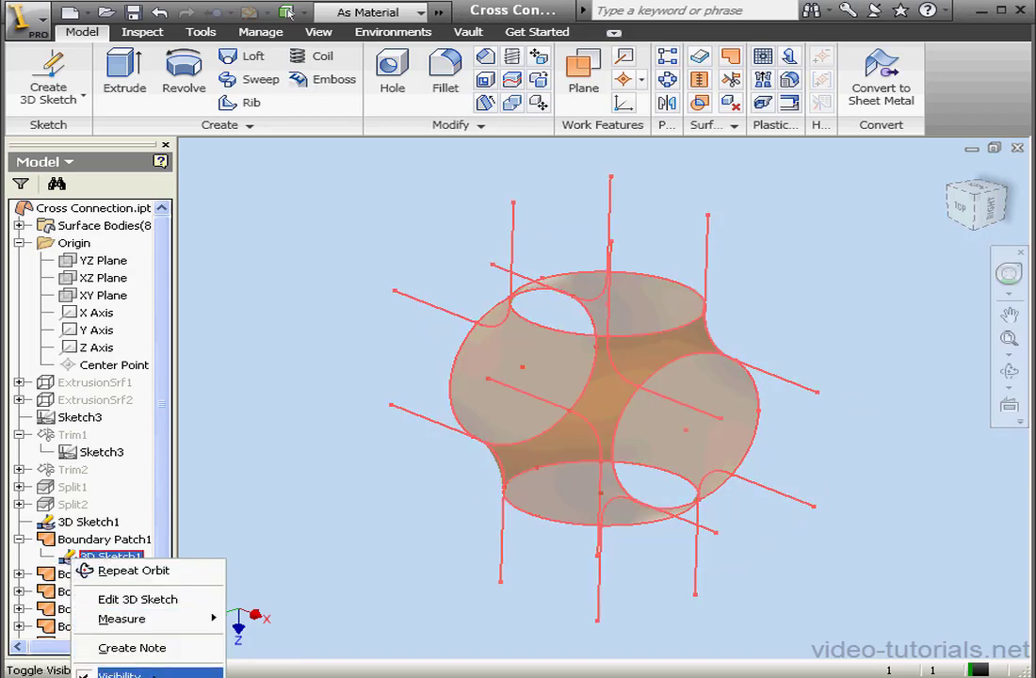
click(121, 672)
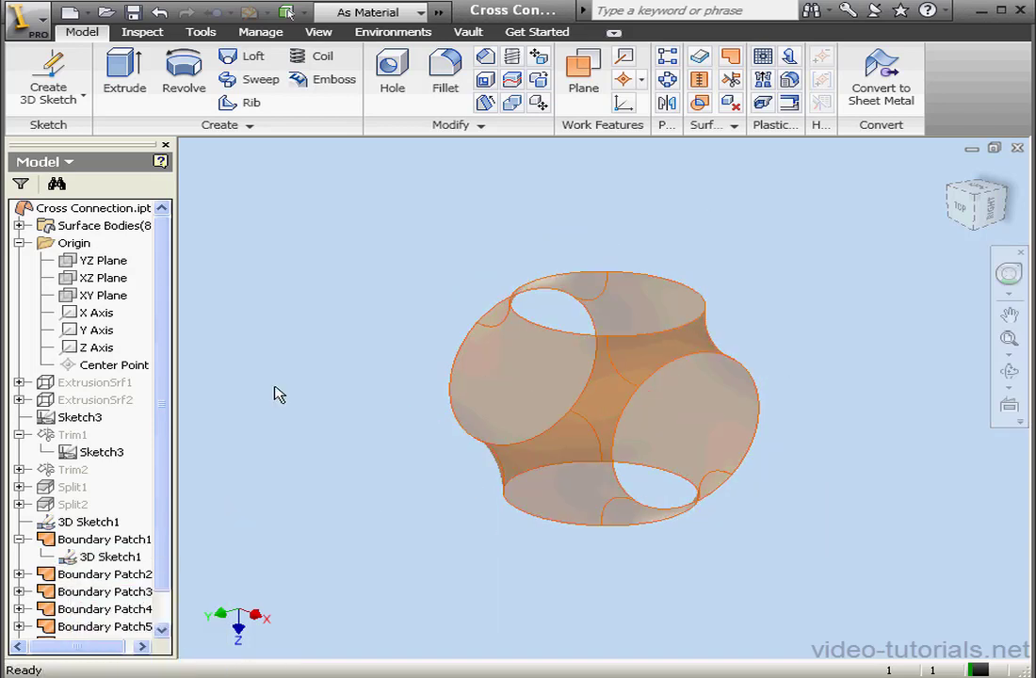
Step: Turn visibility back on for ExtrusionSrf1 and ExtrusionSrf2 and view the joined cylinders tilted
click(1009, 371)
drag(757, 397, 849, 393)
click(1009, 372)
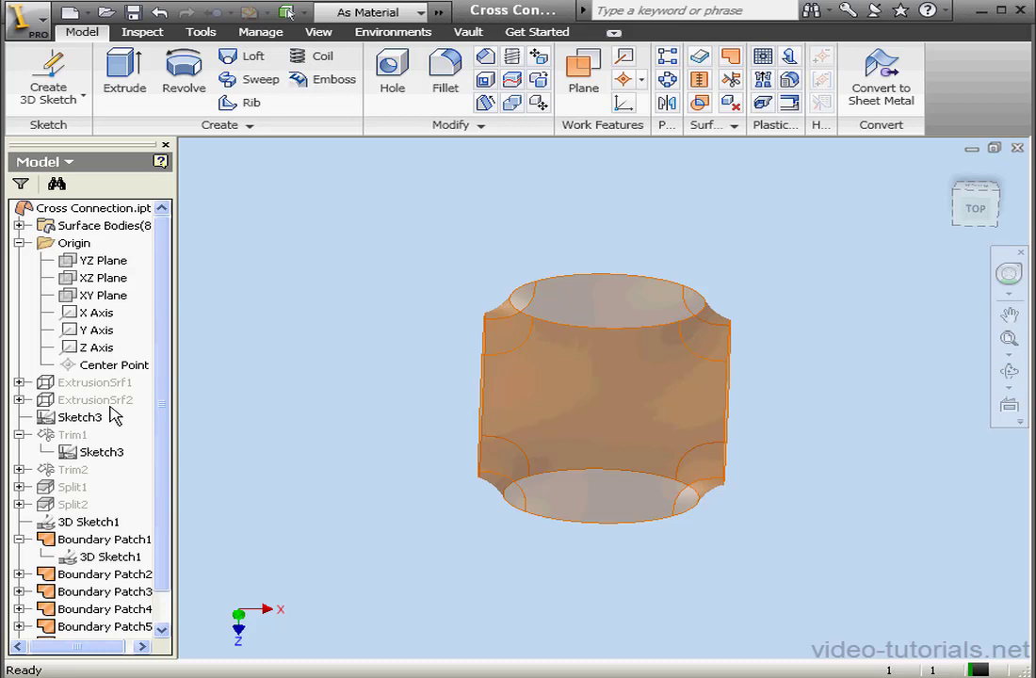
click(62, 388)
right_click(62, 388)
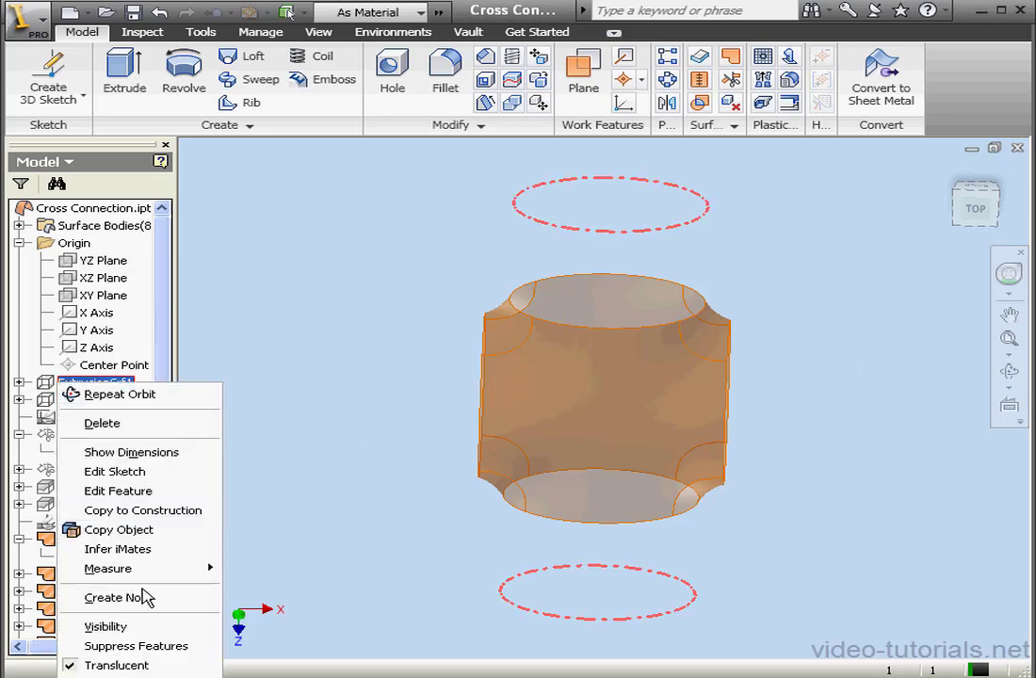
click(143, 625)
click(79, 404)
right_click(79, 403)
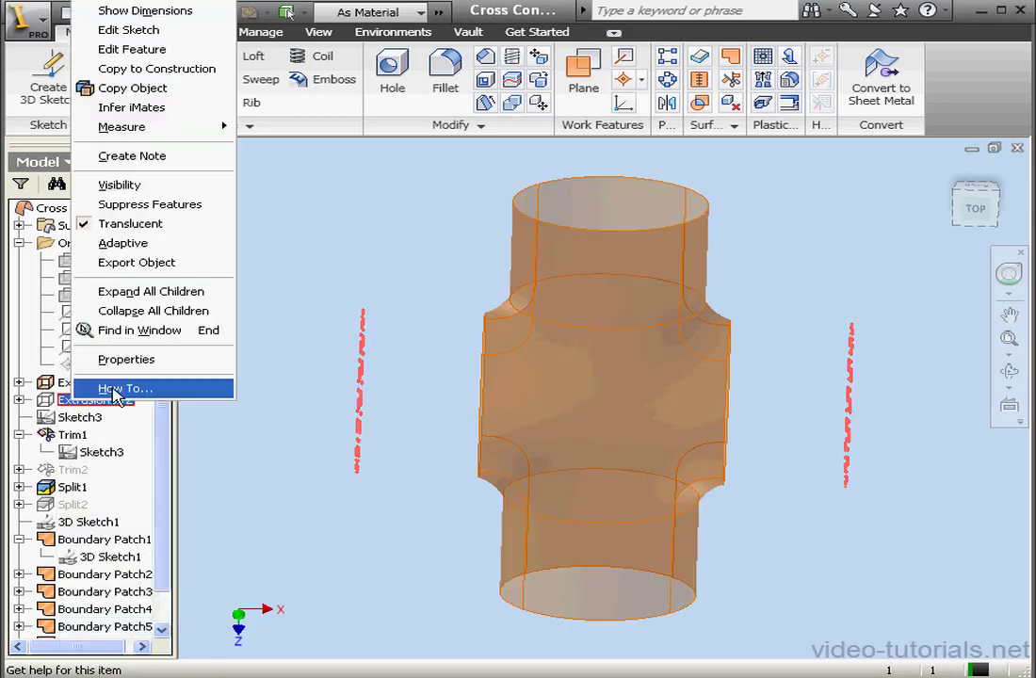
click(126, 189)
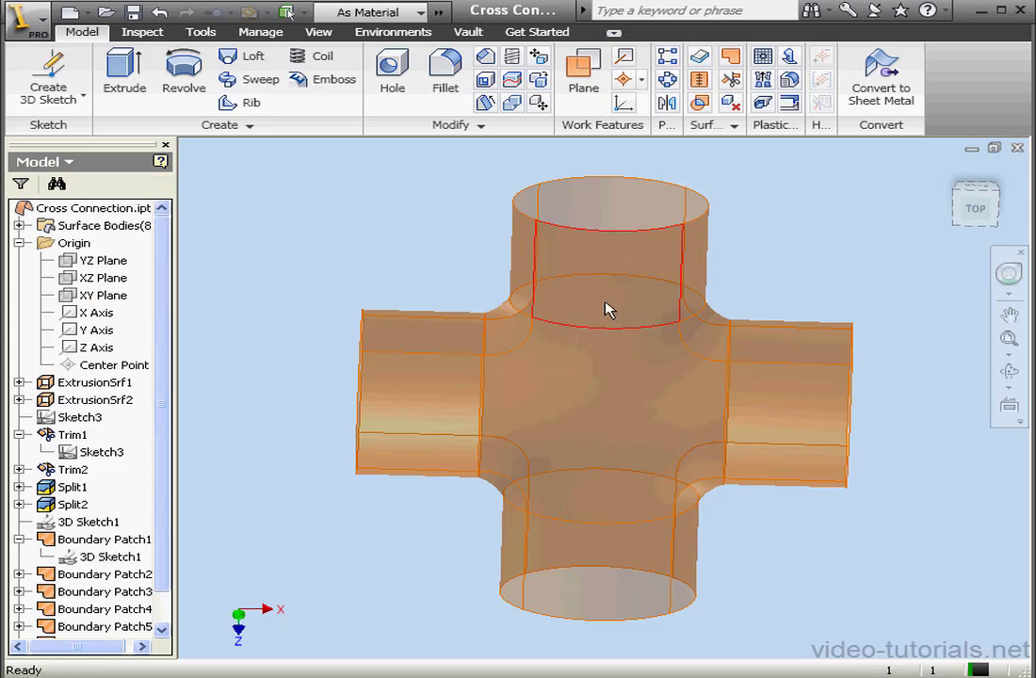
click(1009, 371)
drag(796, 359, 728, 432)
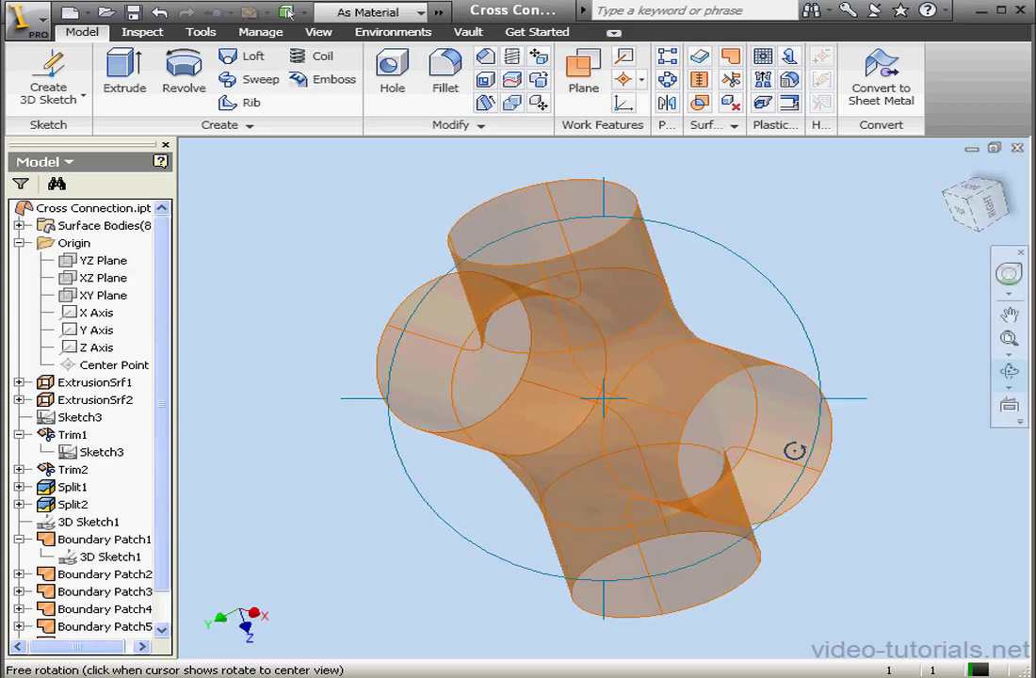
click(1009, 373)
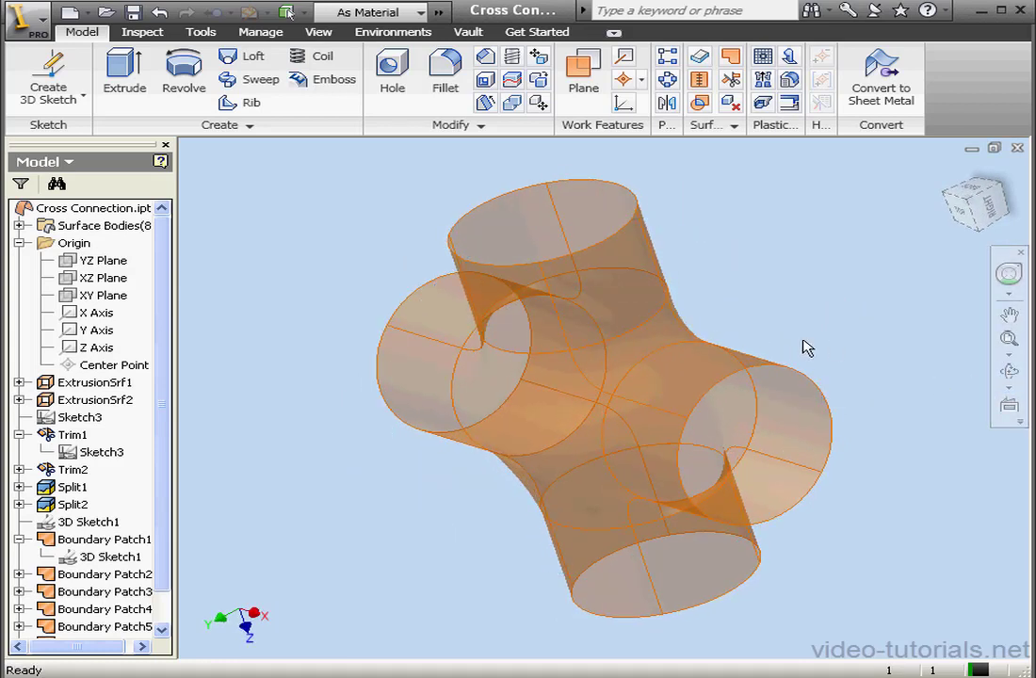
Step: Begin a boundary patch on the top cylinder's circular edge, then cancel it
click(730, 57)
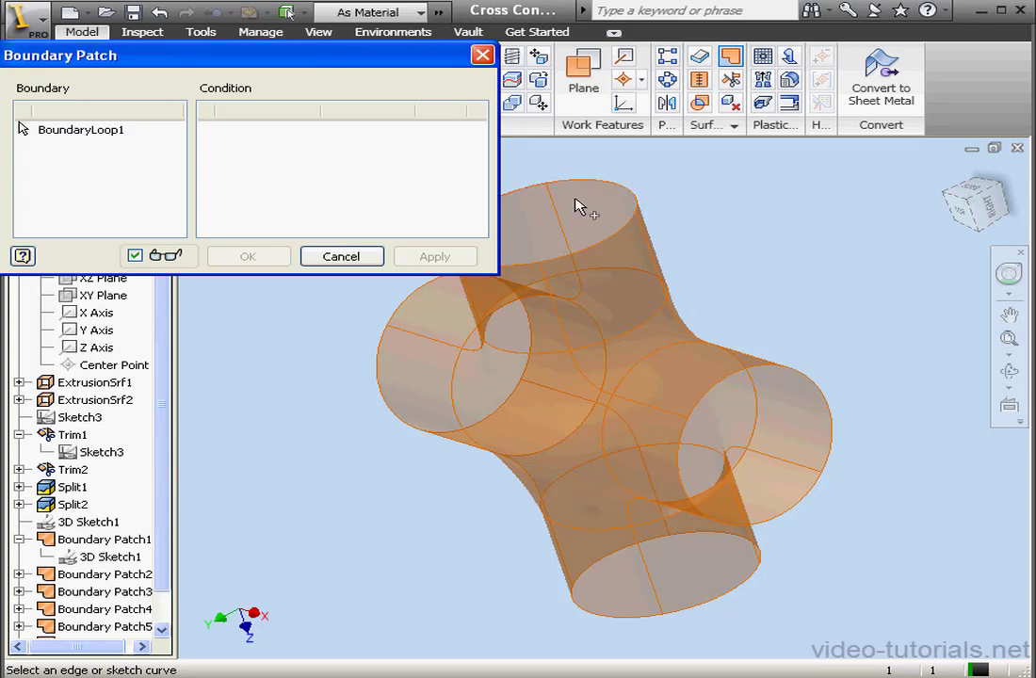
click(613, 190)
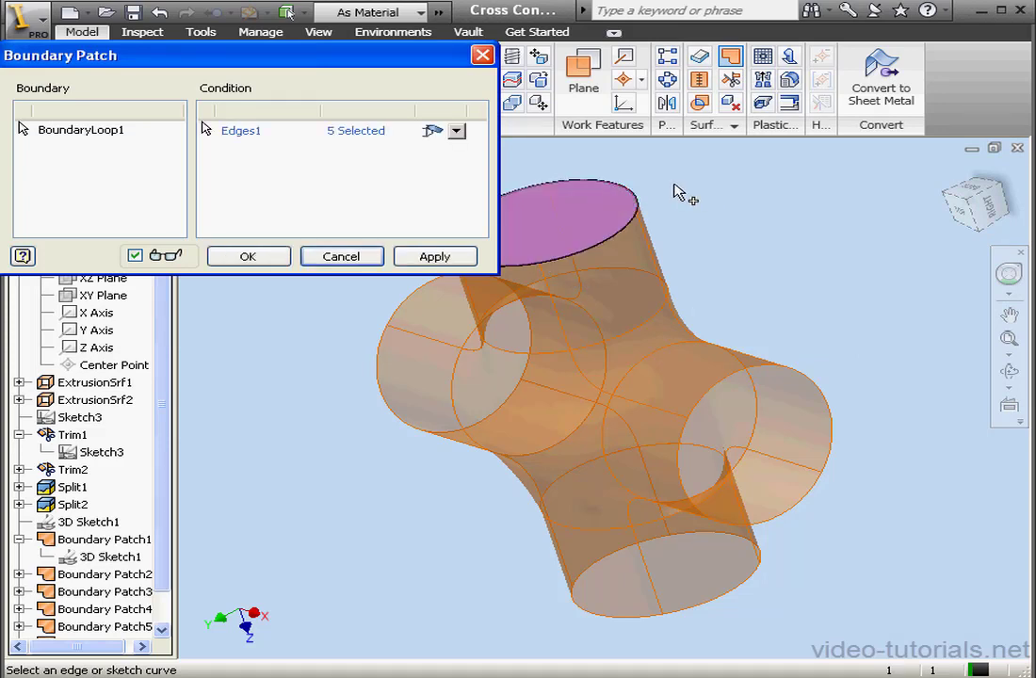
mouse_move(369, 62)
mouse_down()
mouse_move(763, 377)
mouse_move(823, 355)
mouse_up()
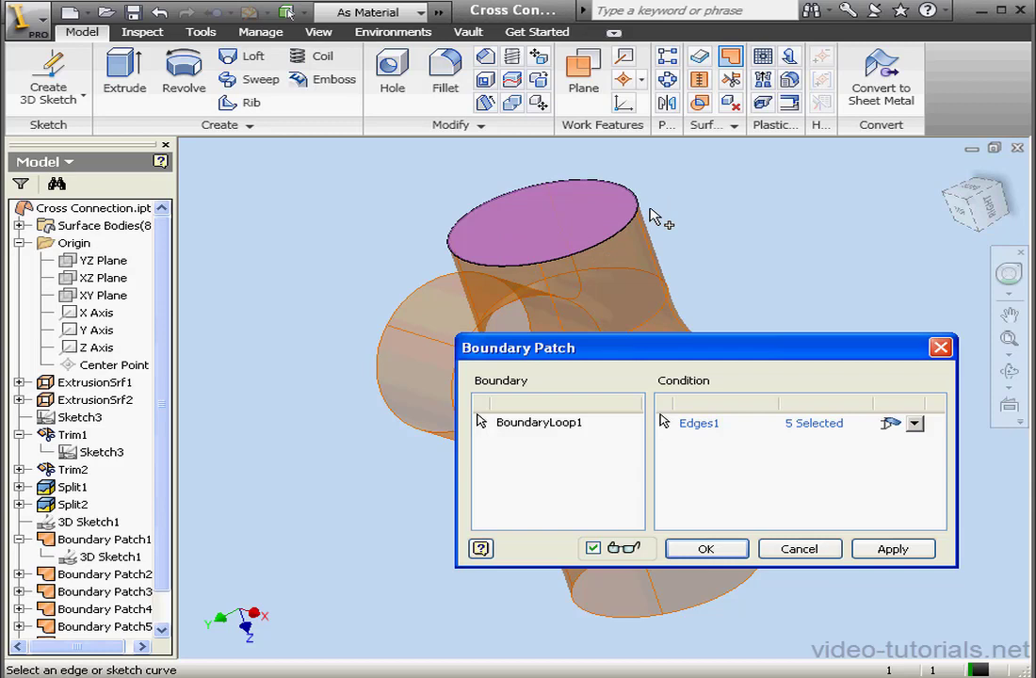
click(820, 550)
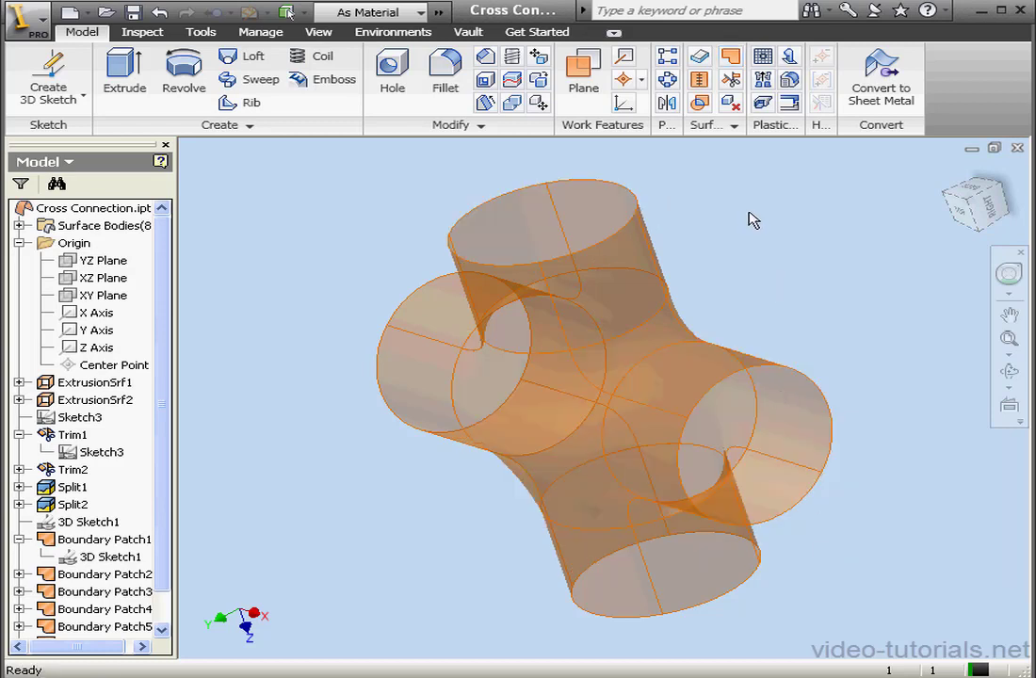
Step: Start a stitch and select Boundary Patch1 through Boundary Patch6
click(699, 80)
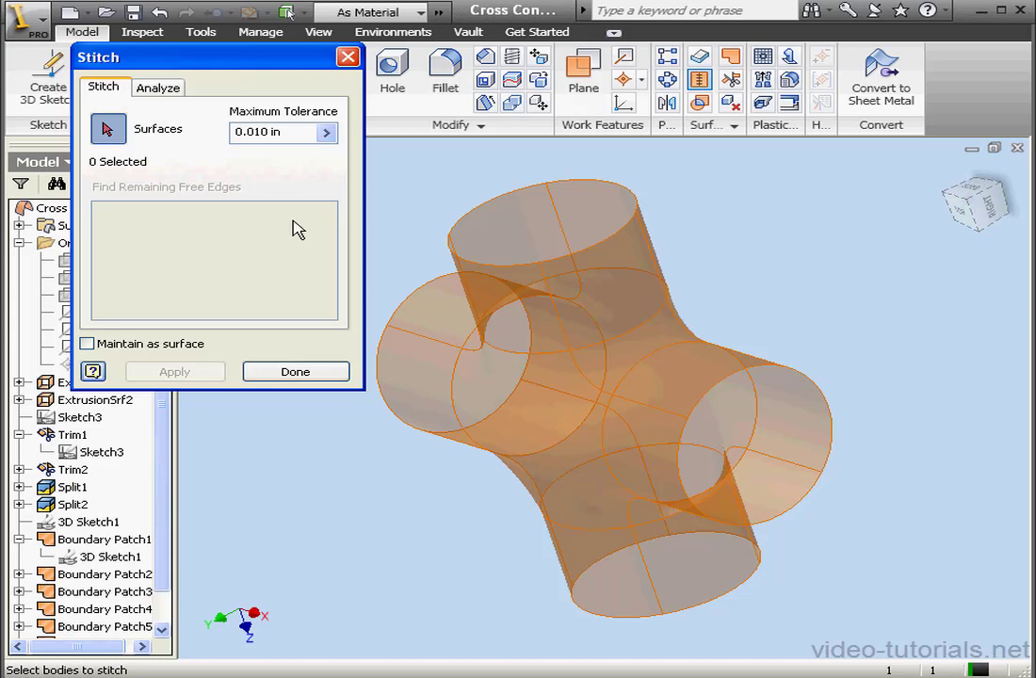
click(629, 370)
scroll(162, 575, down, 2)
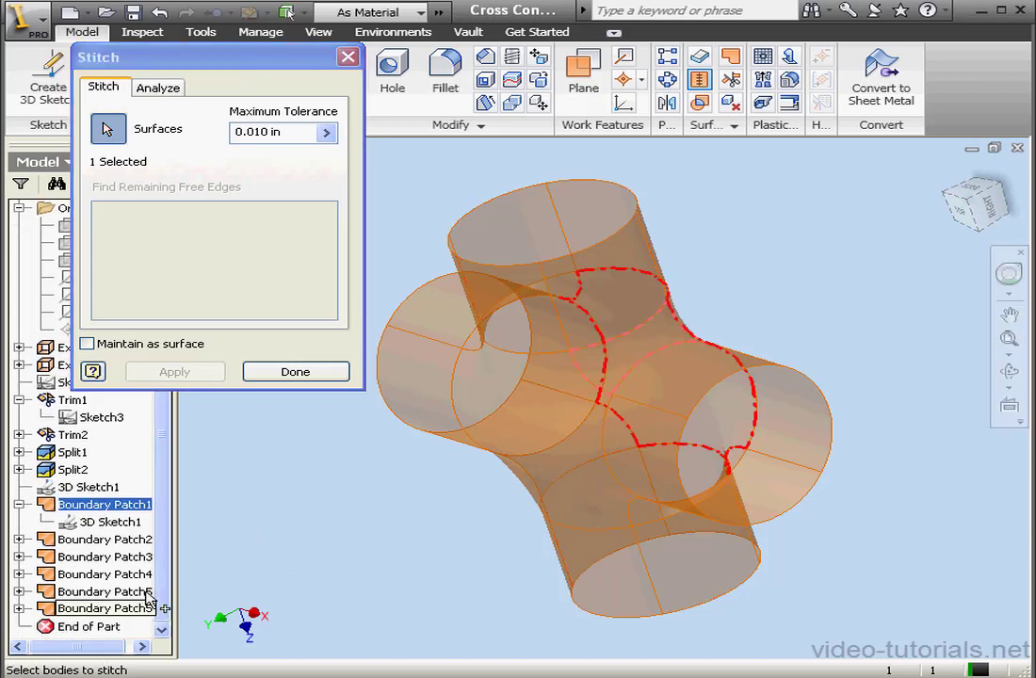
click(108, 539)
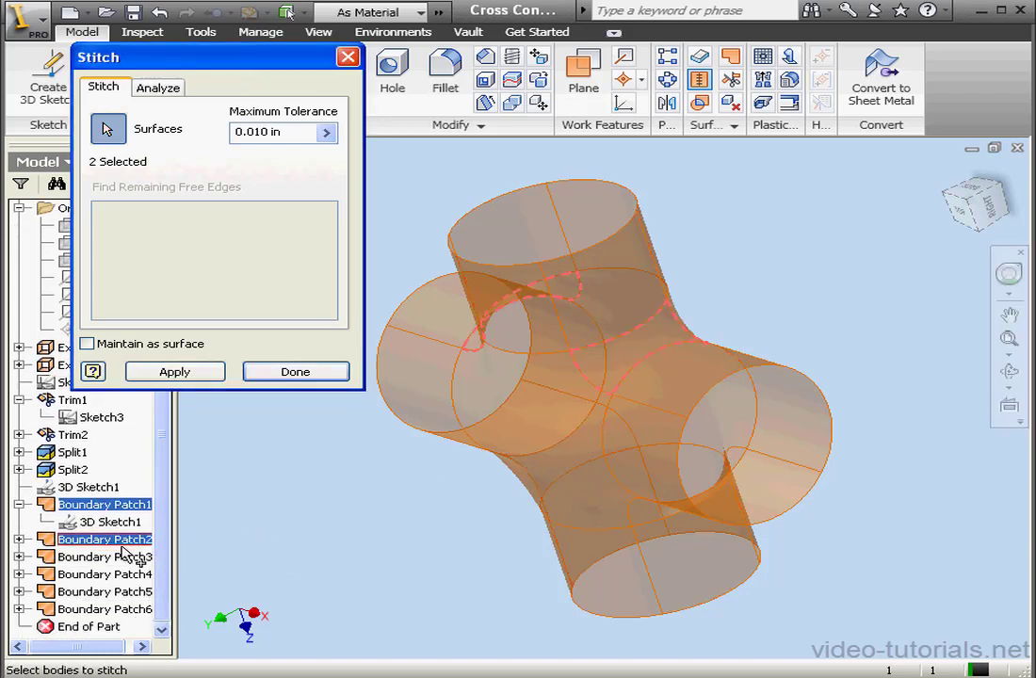
click(126, 557)
click(124, 574)
click(125, 591)
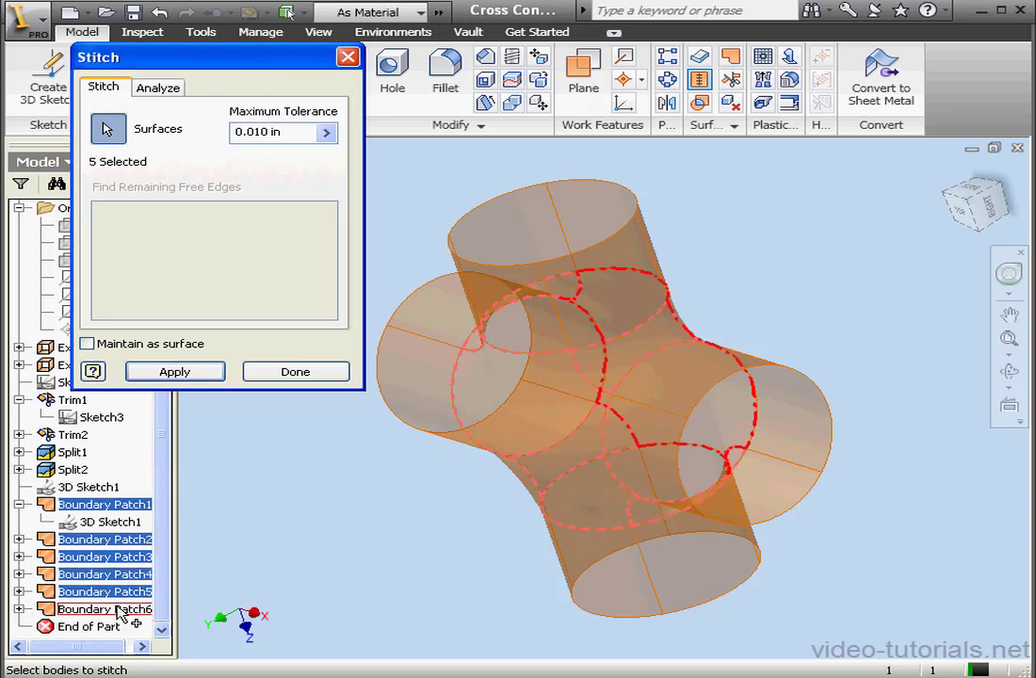
click(128, 608)
Step: Add ExtrusionSrf1 and ExtrusionSrf2 and stitch all eight surfaces into Stitch Surface1
drag(209, 62, 576, 37)
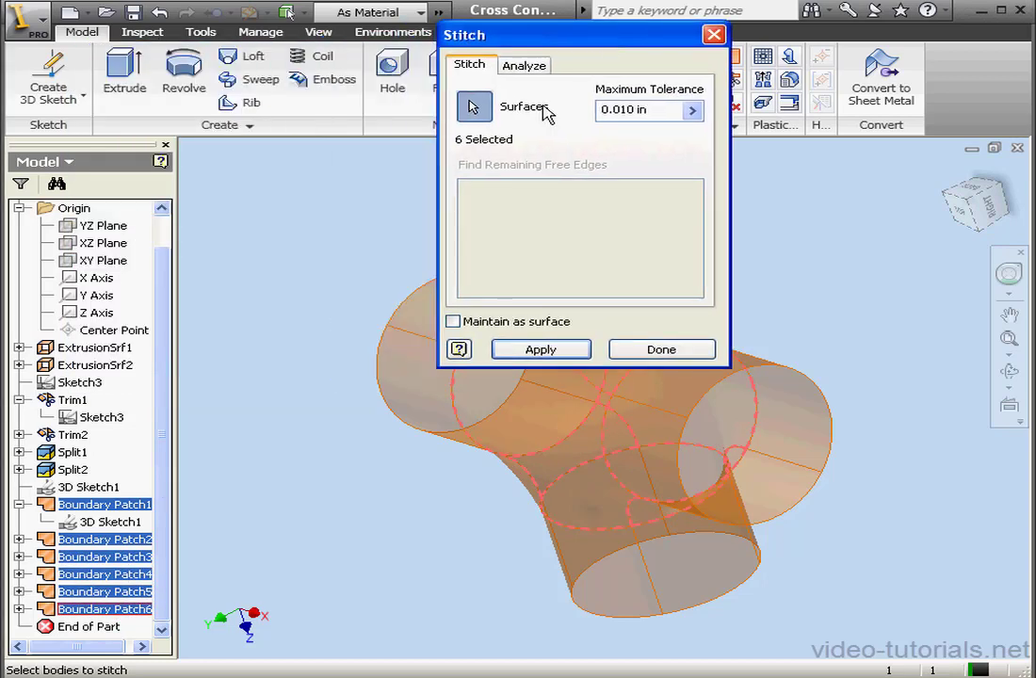
click(121, 349)
click(101, 365)
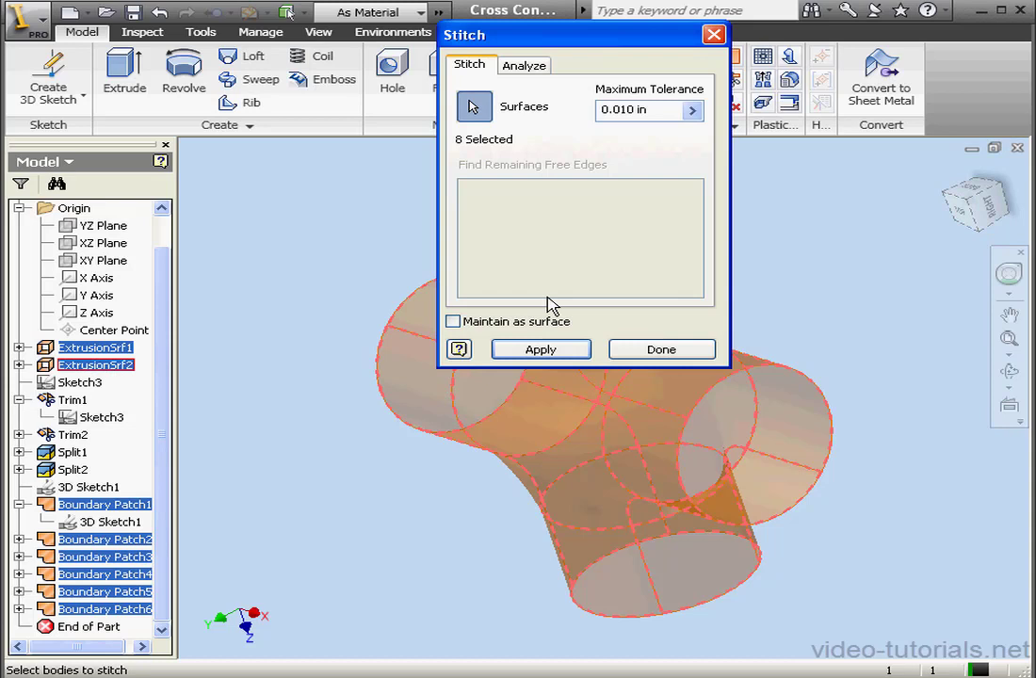
drag(659, 42, 324, 68)
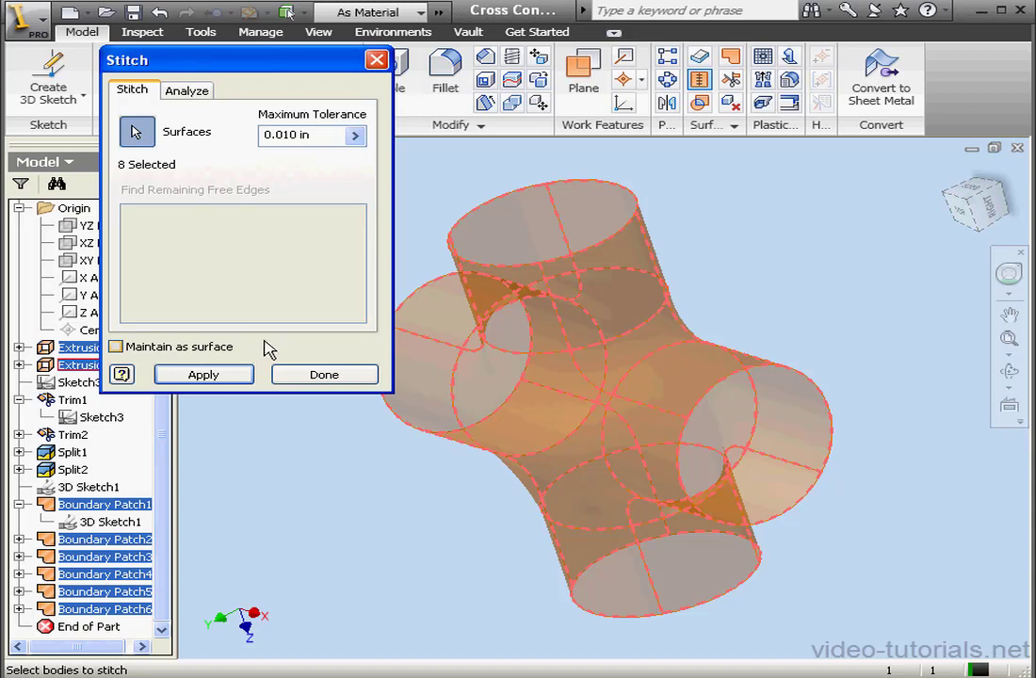
click(229, 374)
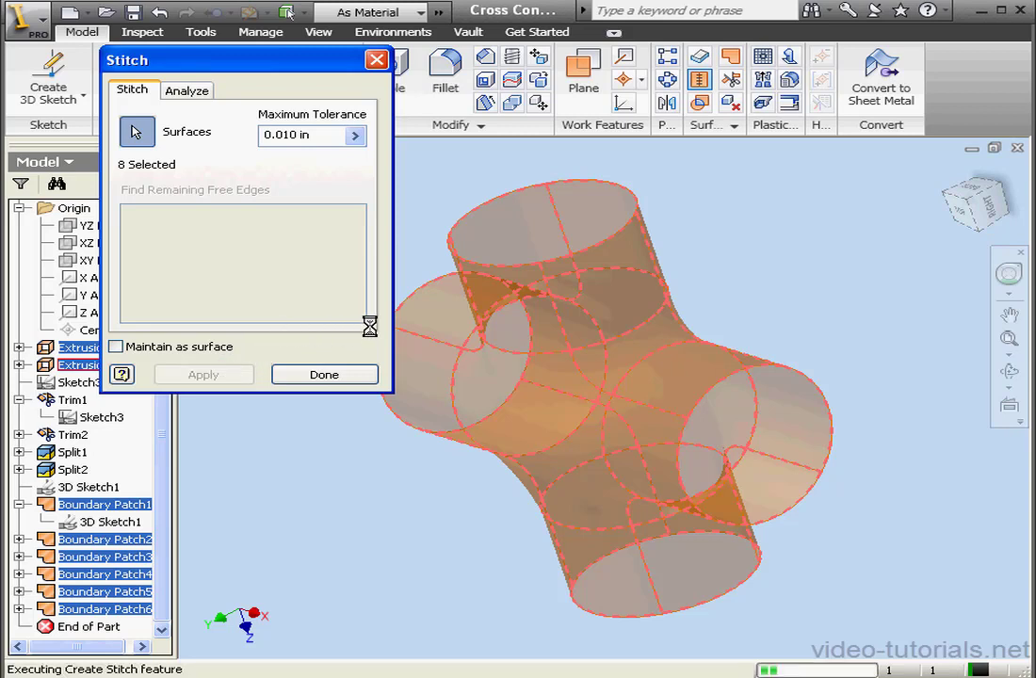
click(364, 374)
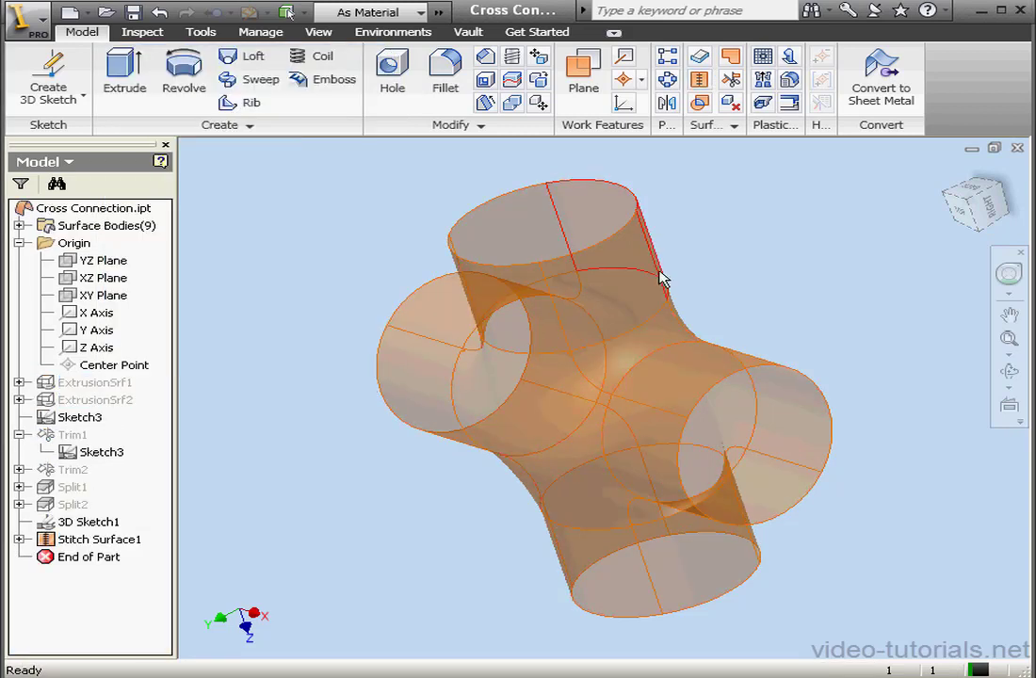
Step: Thicken the front and rear halves of the right cylinder face by 0.1 in
click(700, 58)
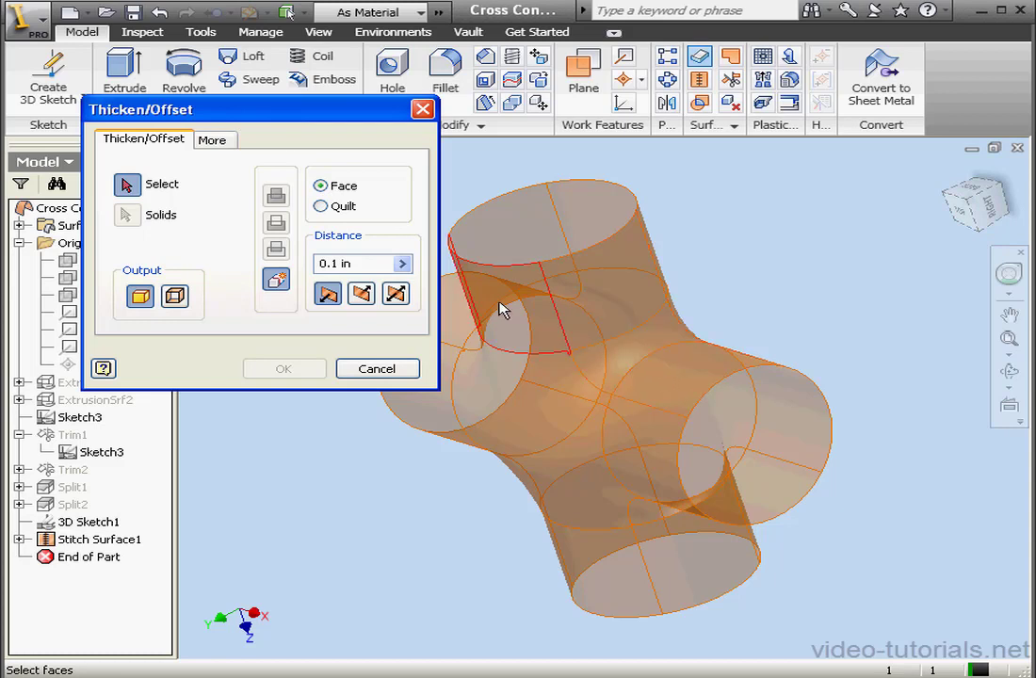
click(321, 205)
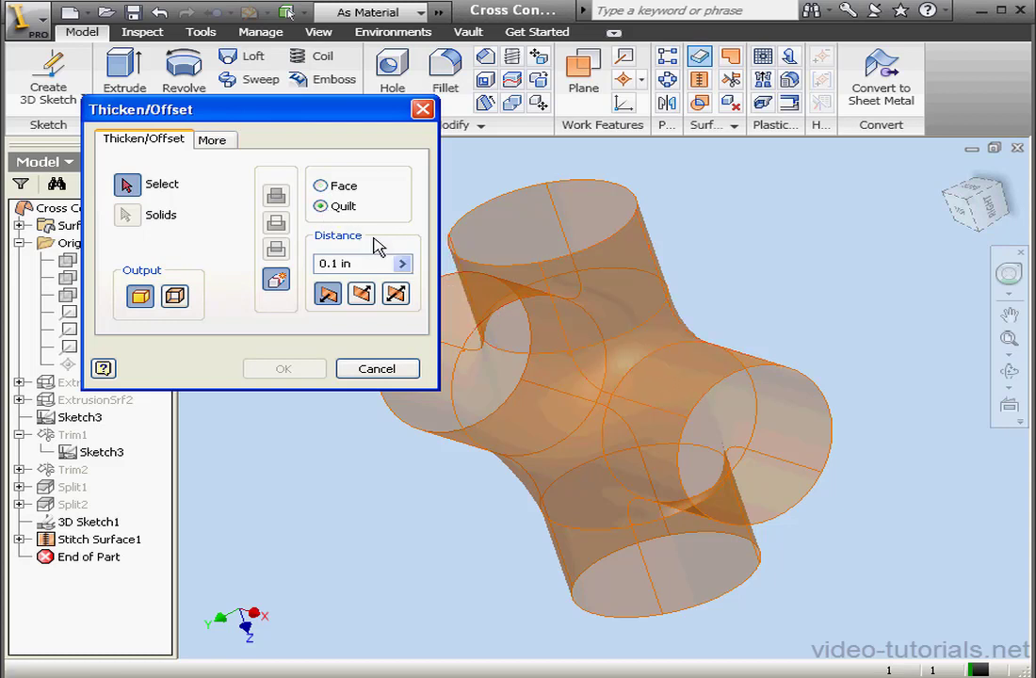
click(584, 311)
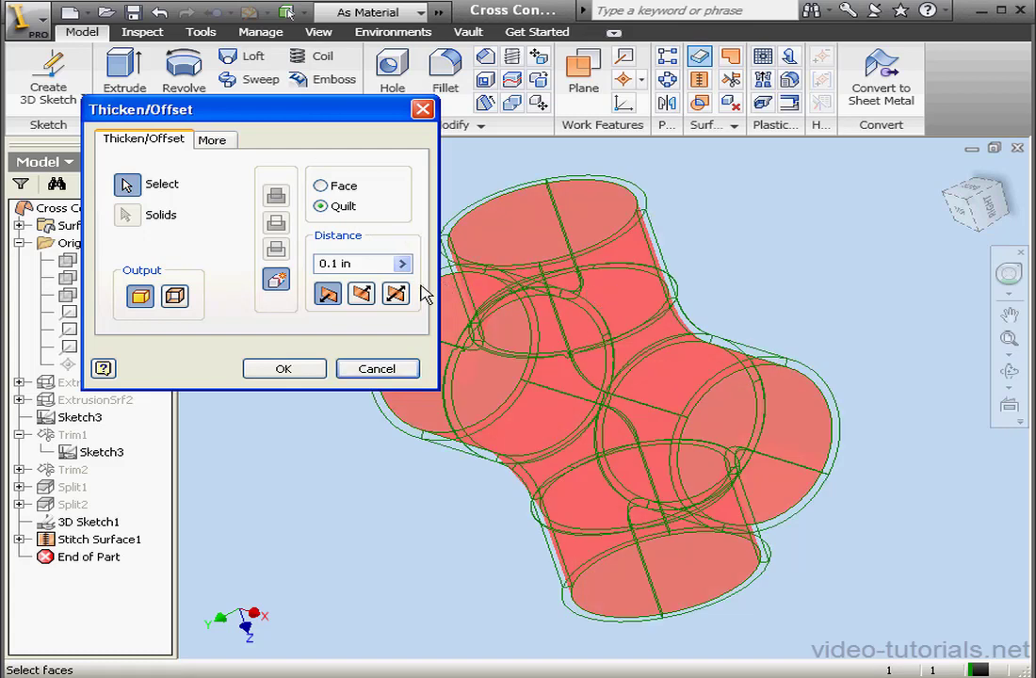
click(396, 295)
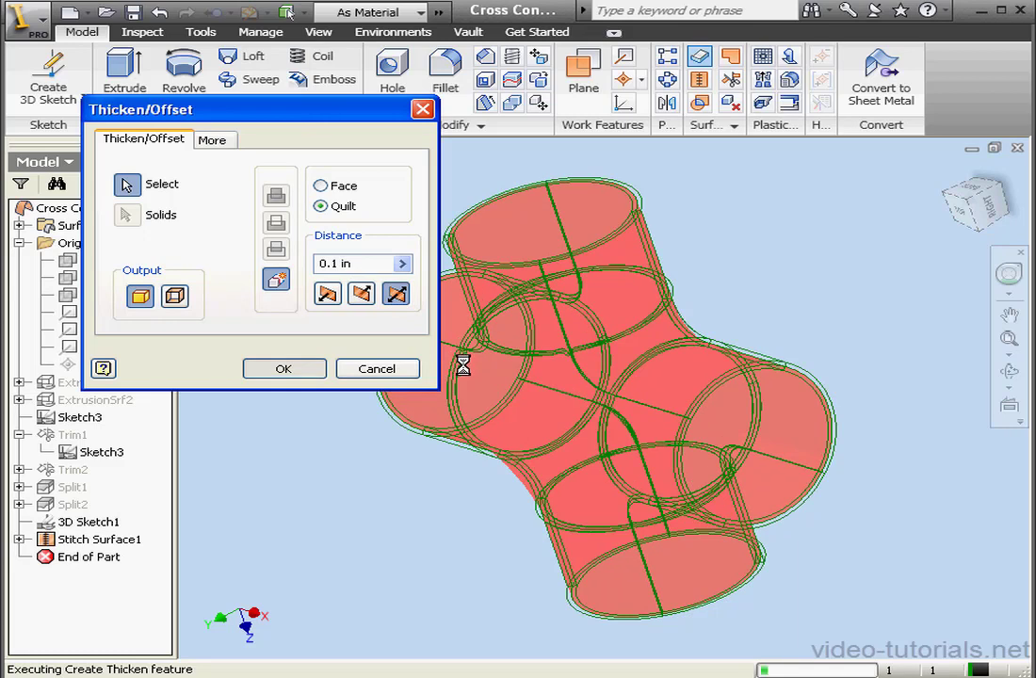
click(320, 186)
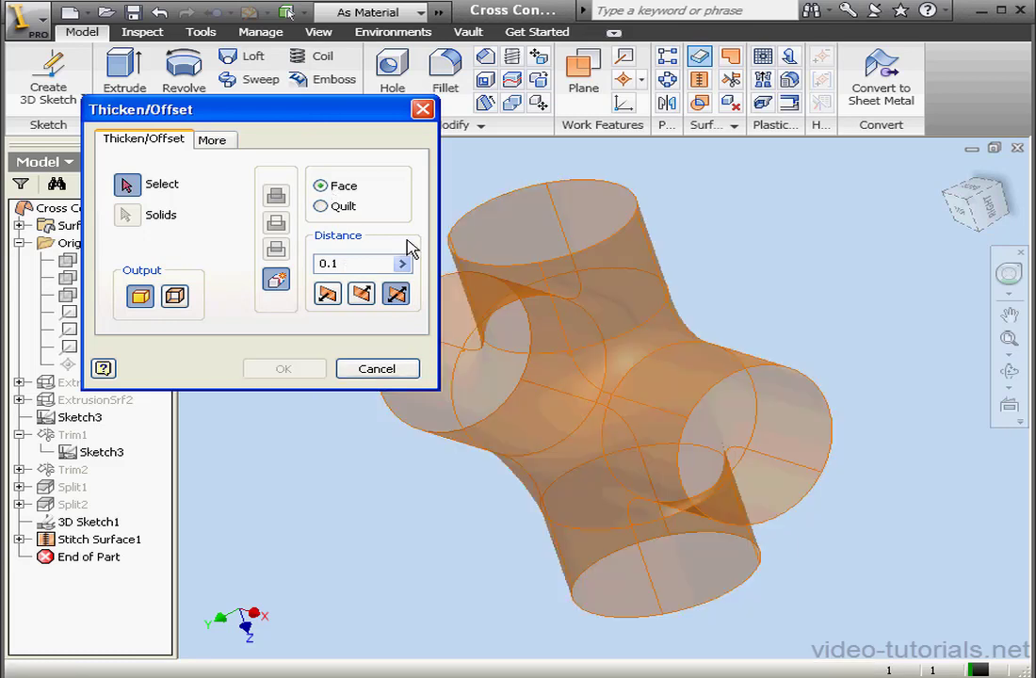
click(706, 384)
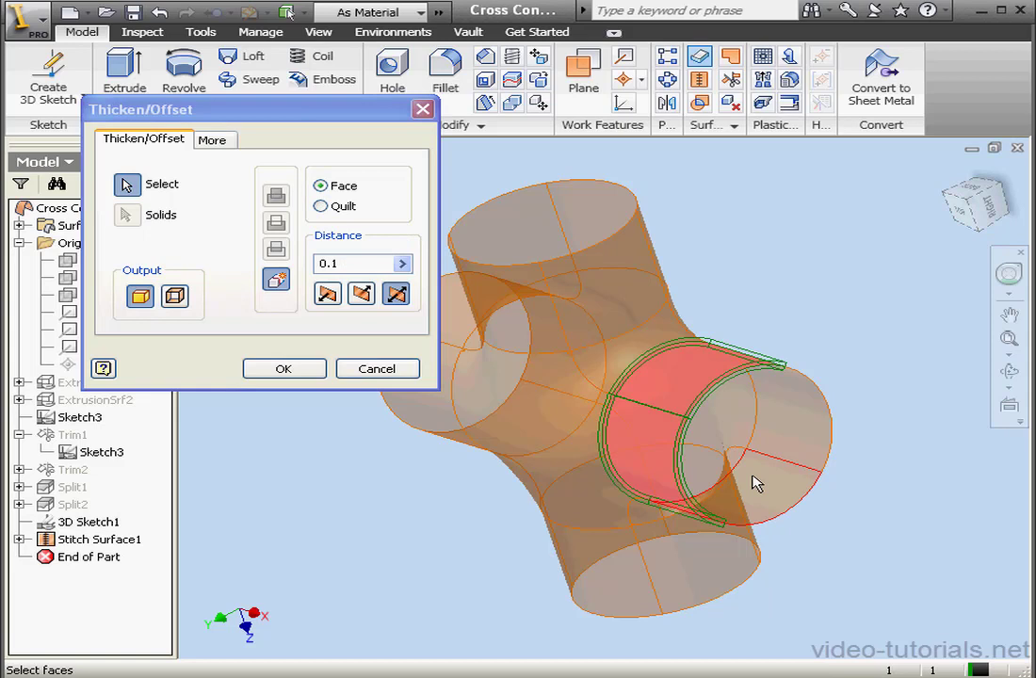
click(797, 451)
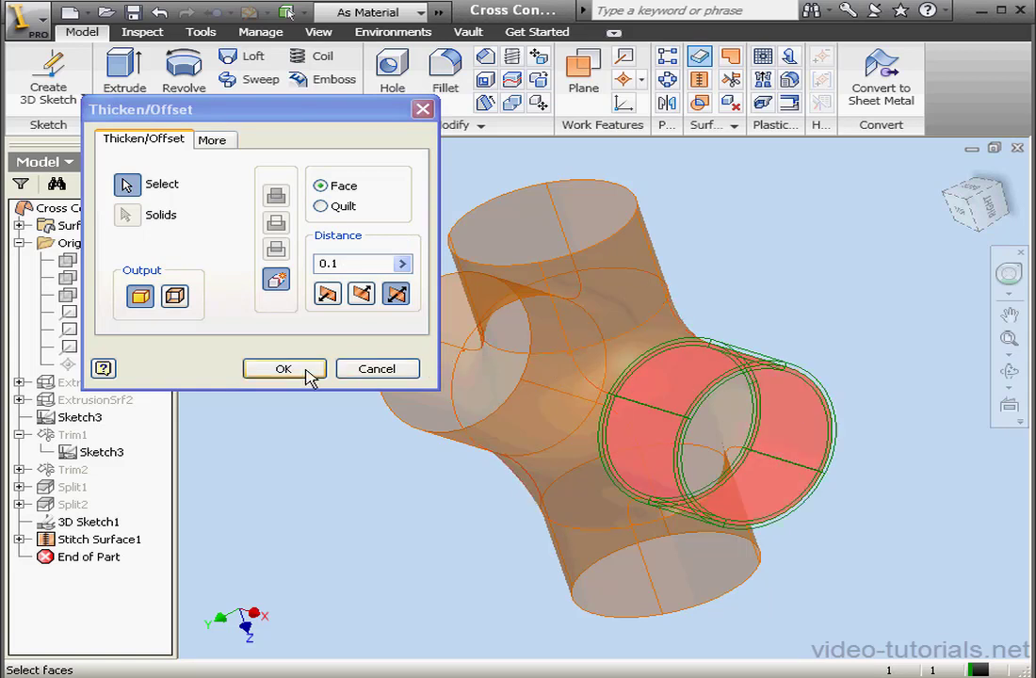
click(309, 373)
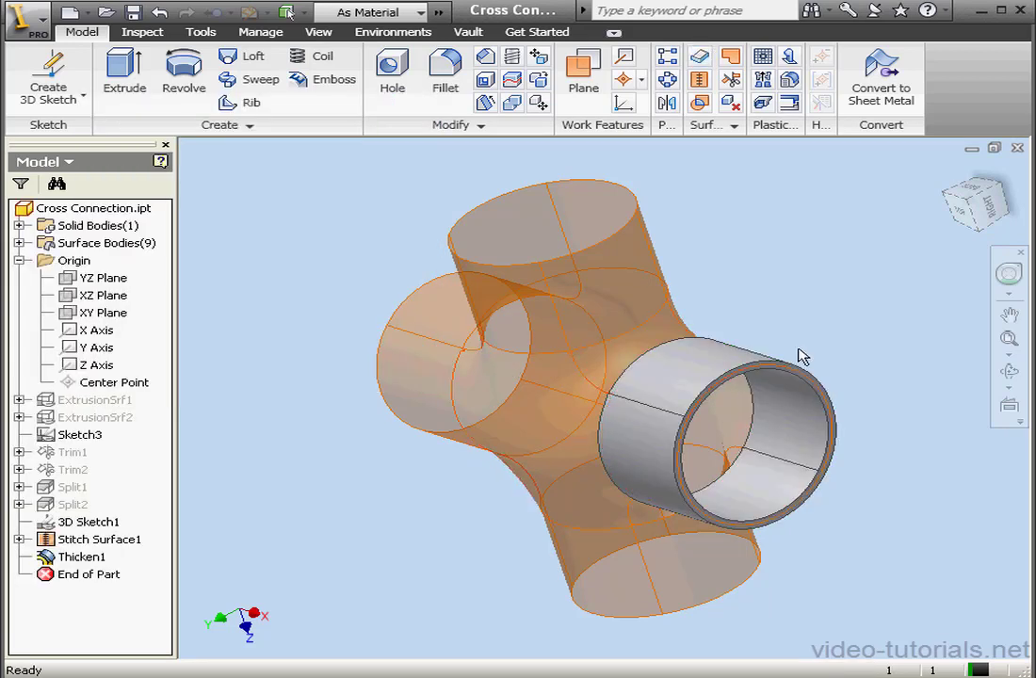
Step: Expand Solid Bodies and Surface Bodies, hide Srf9, and make Srf8 and Srf7 visible
click(19, 225)
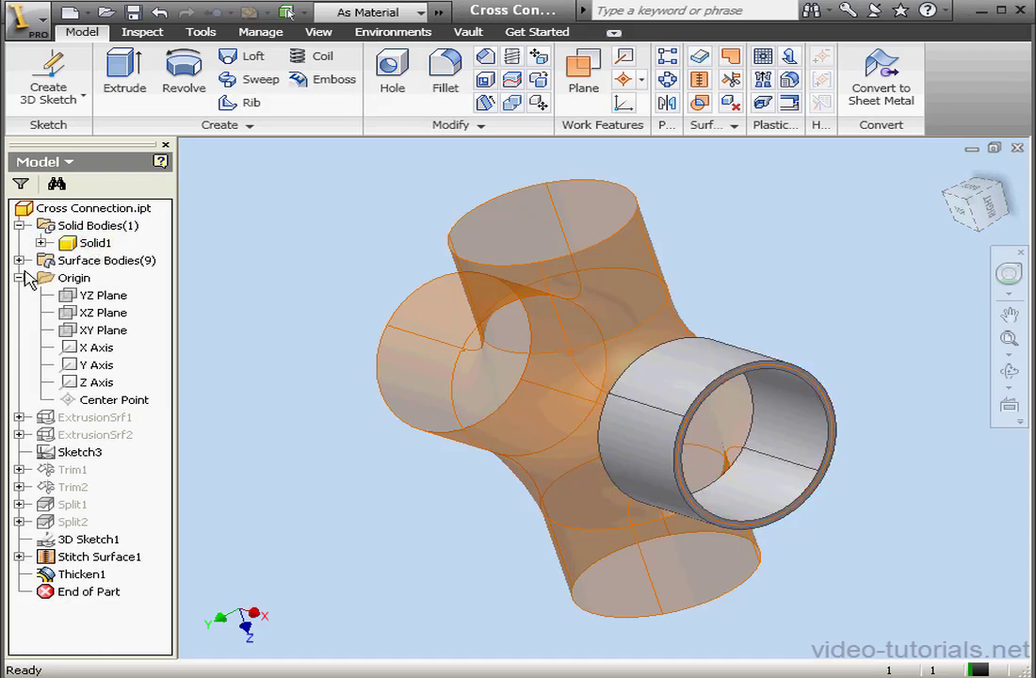
click(19, 260)
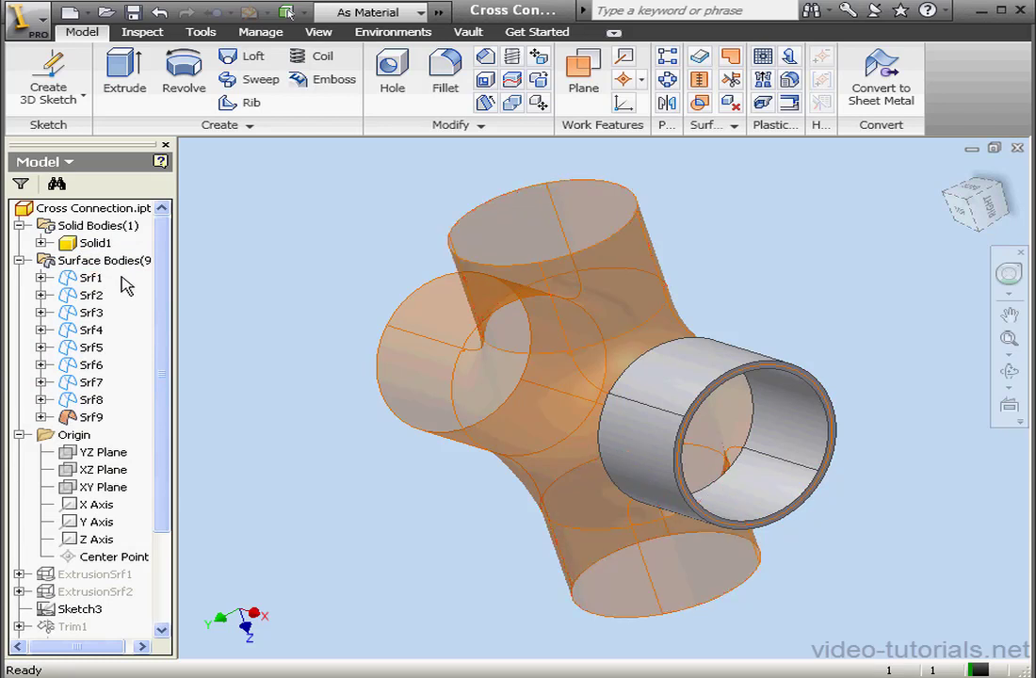
right_click(92, 419)
click(132, 515)
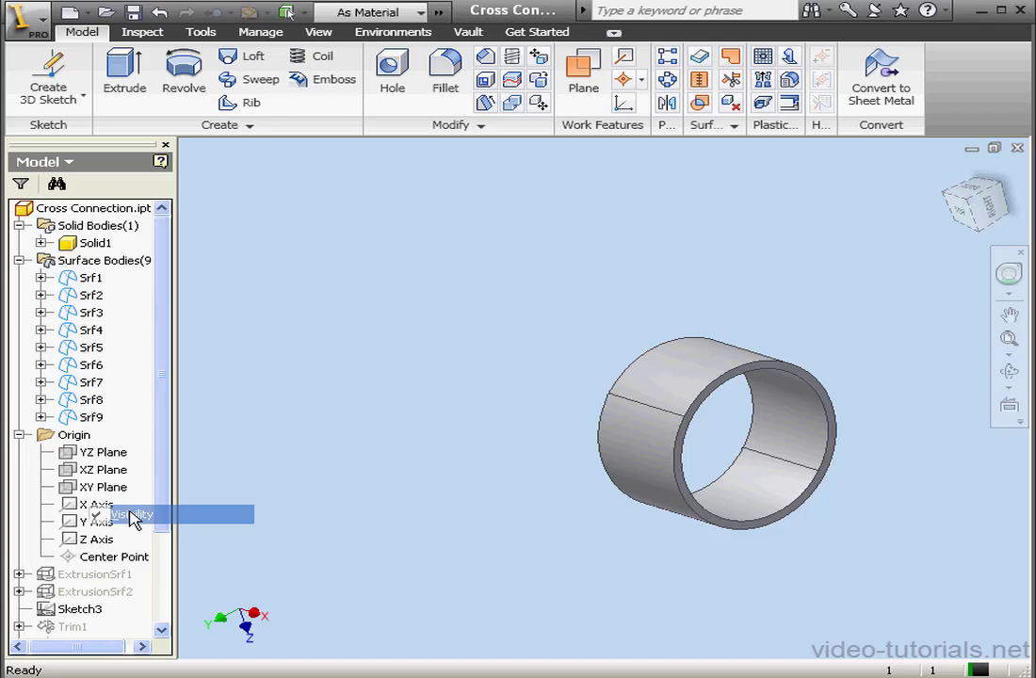
right_click(85, 401)
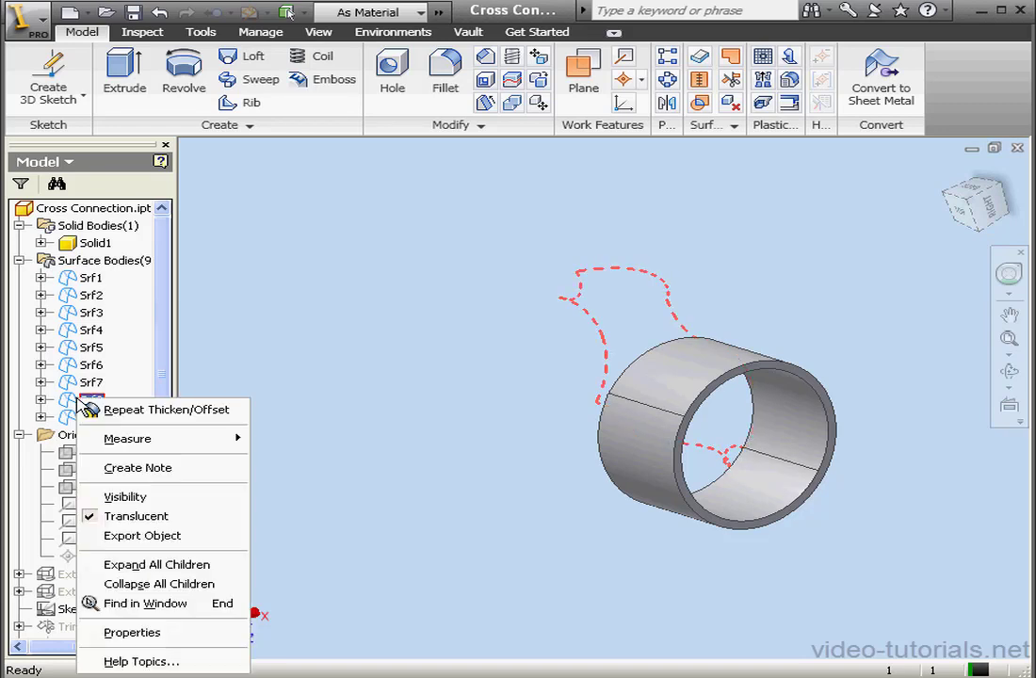
click(125, 497)
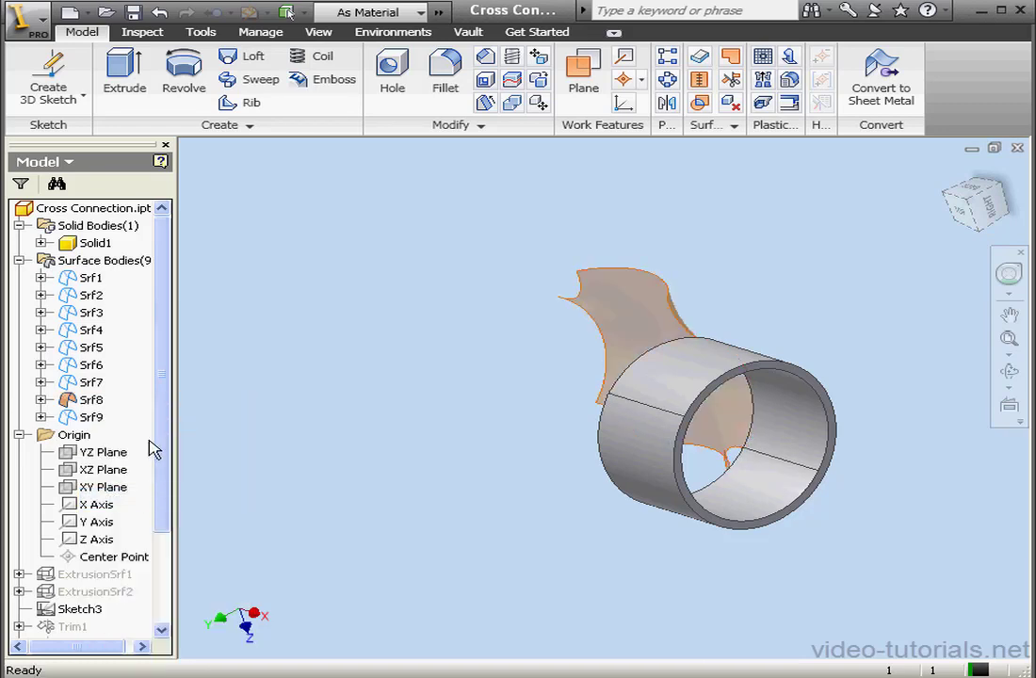
right_click(75, 381)
click(122, 478)
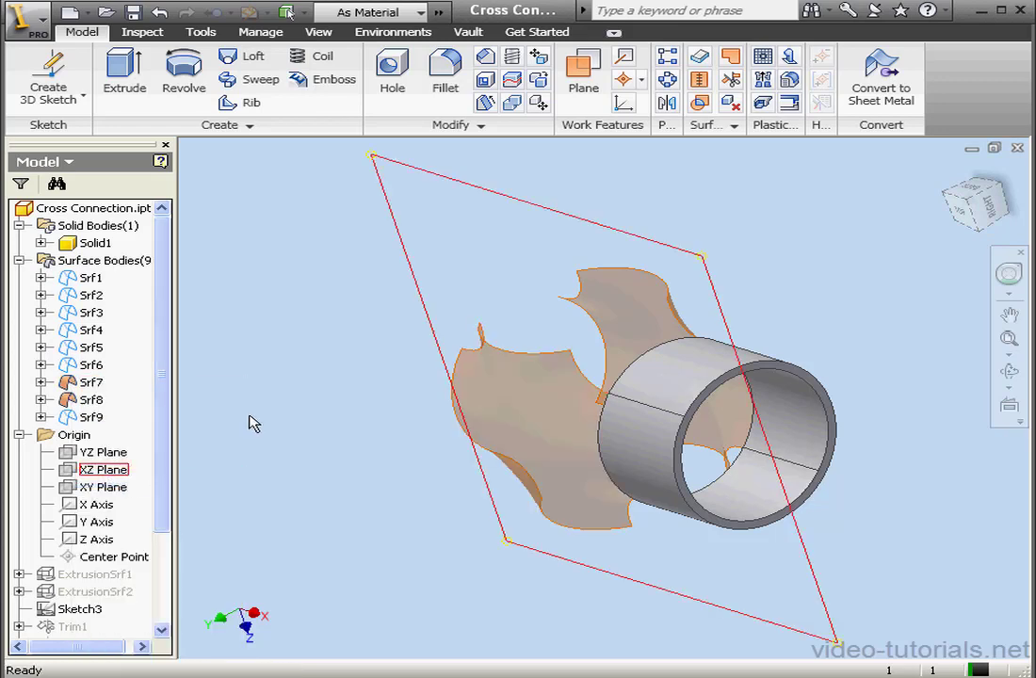